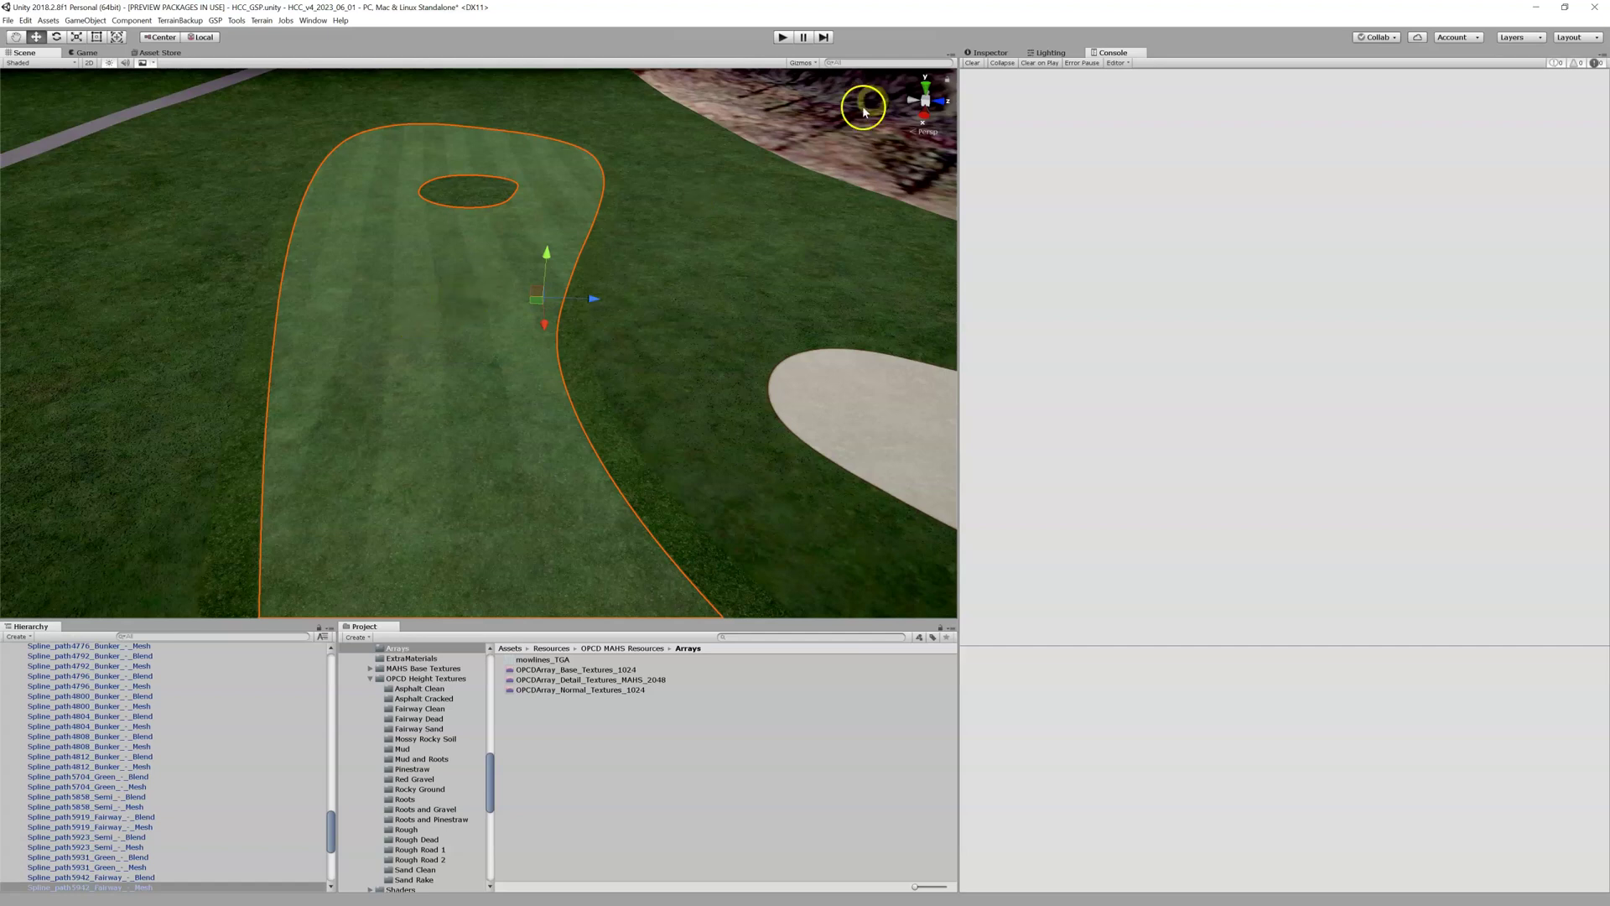
- Show the fairway mesh's components and launch the Vertex Painter from Show Vertex Colors
click(977, 52)
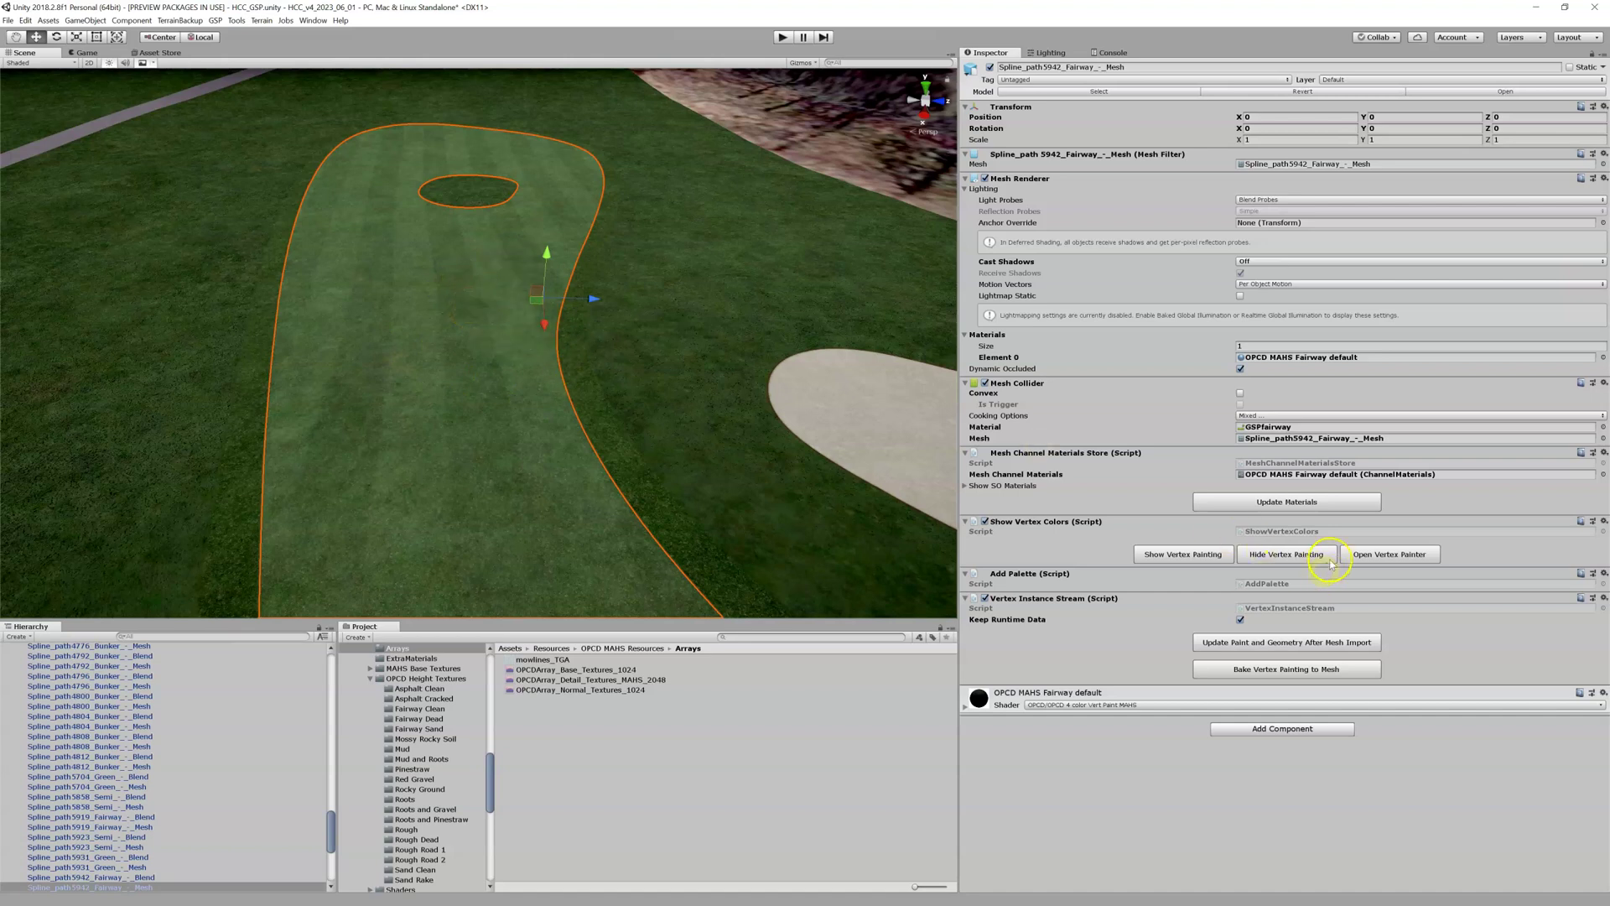
click(1358, 558)
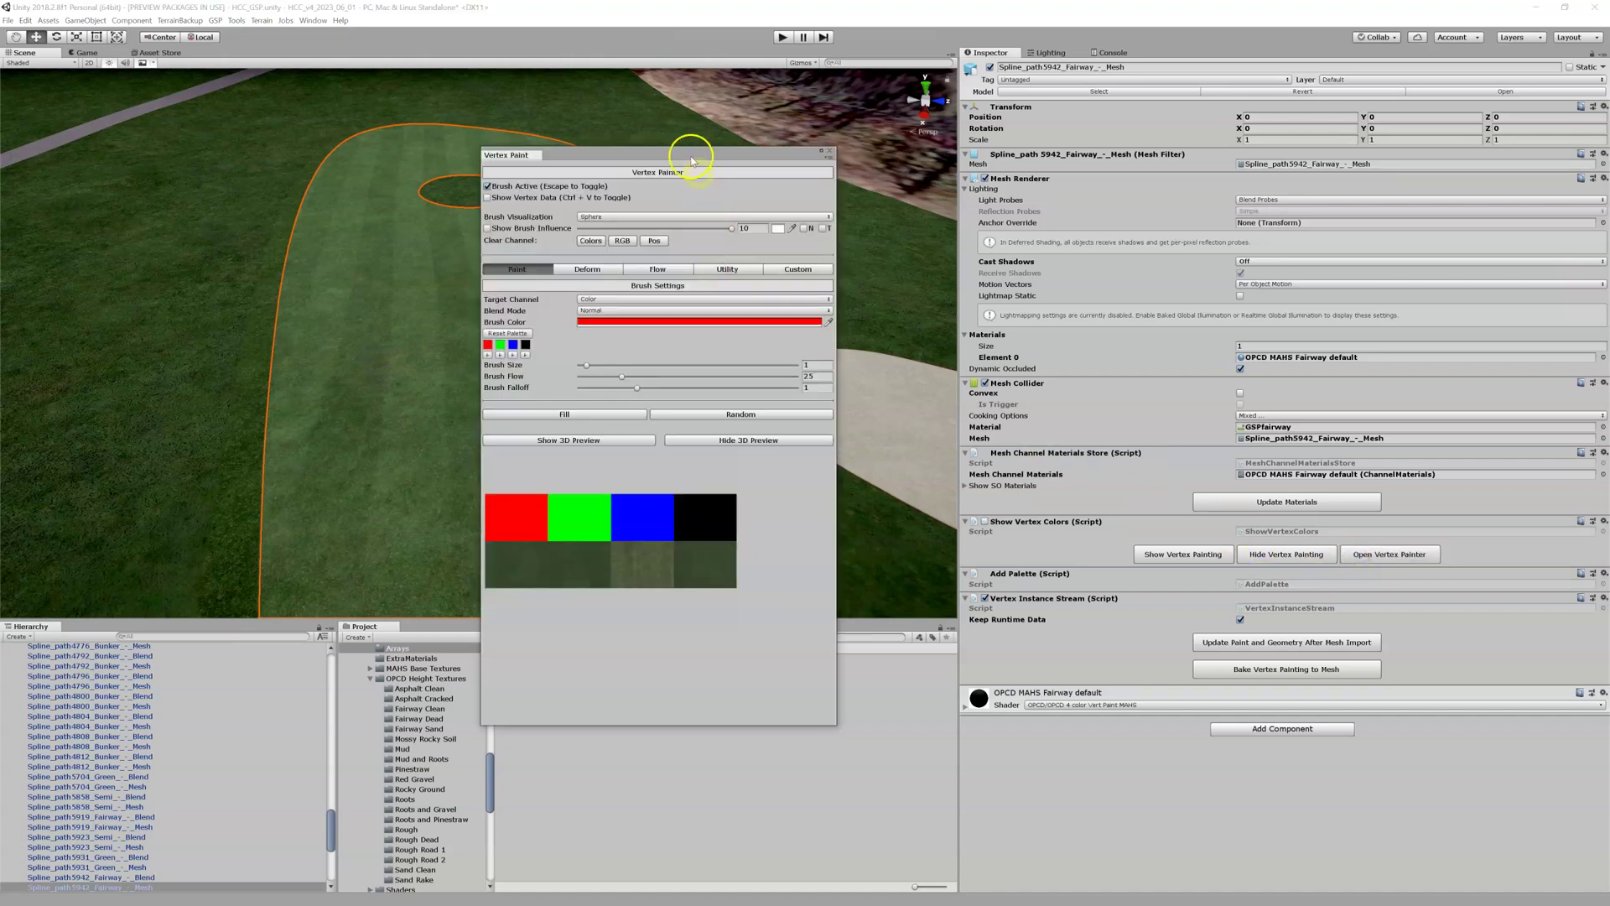
- Move the Vertex Paint window over the Inspector and zoom so the whole fairway is visible
drag(689, 154, 1201, 151)
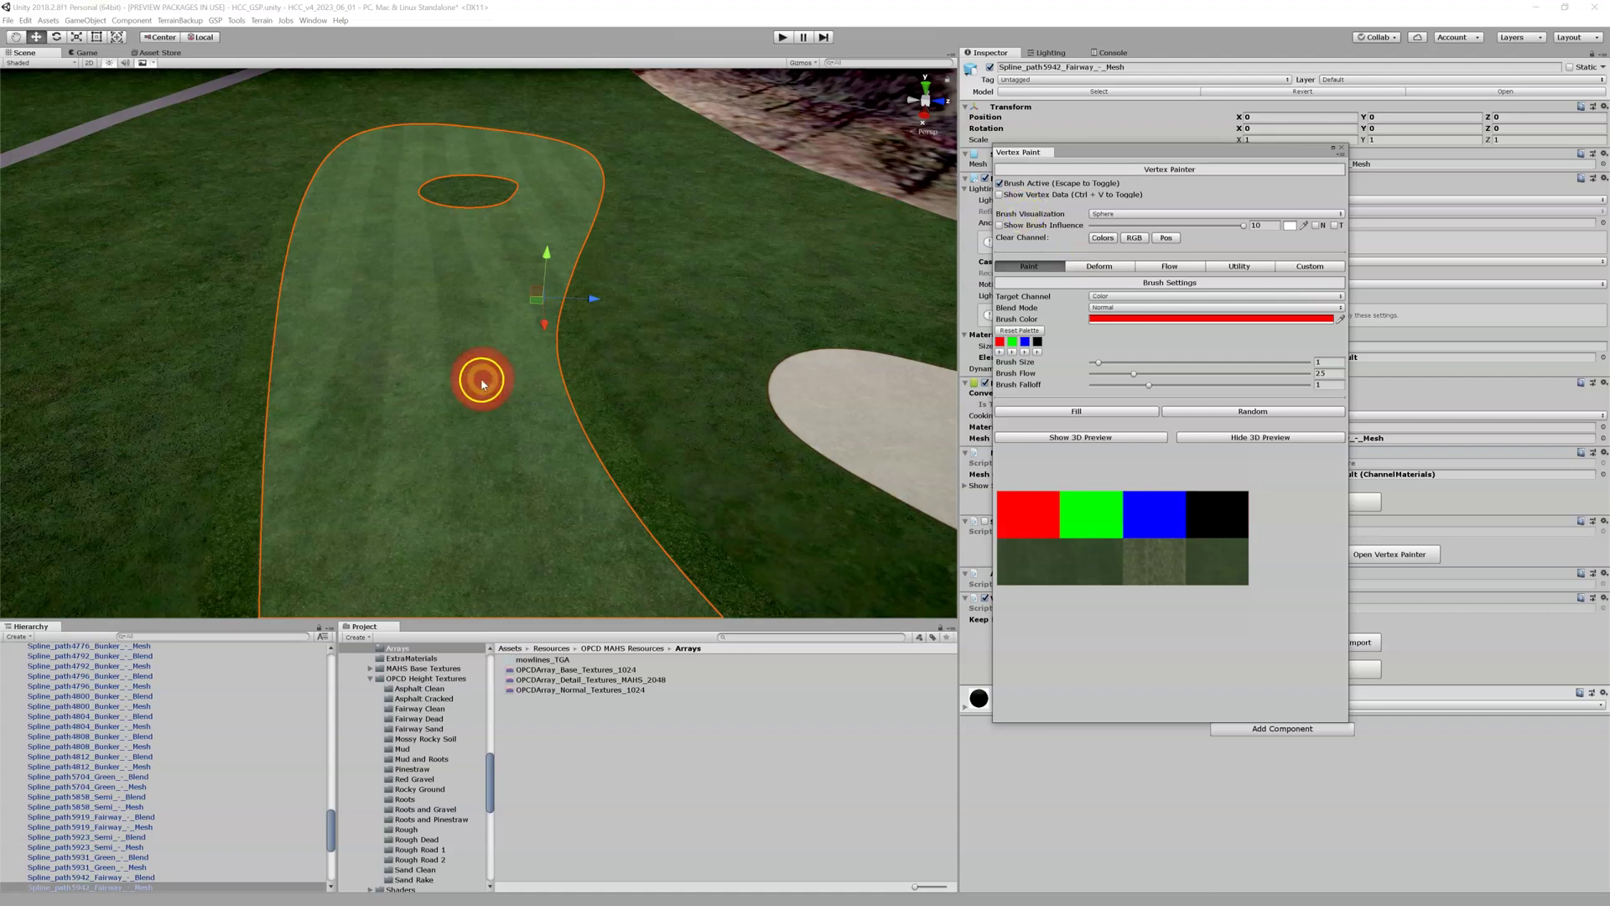
scroll(399, 327, up, 2)
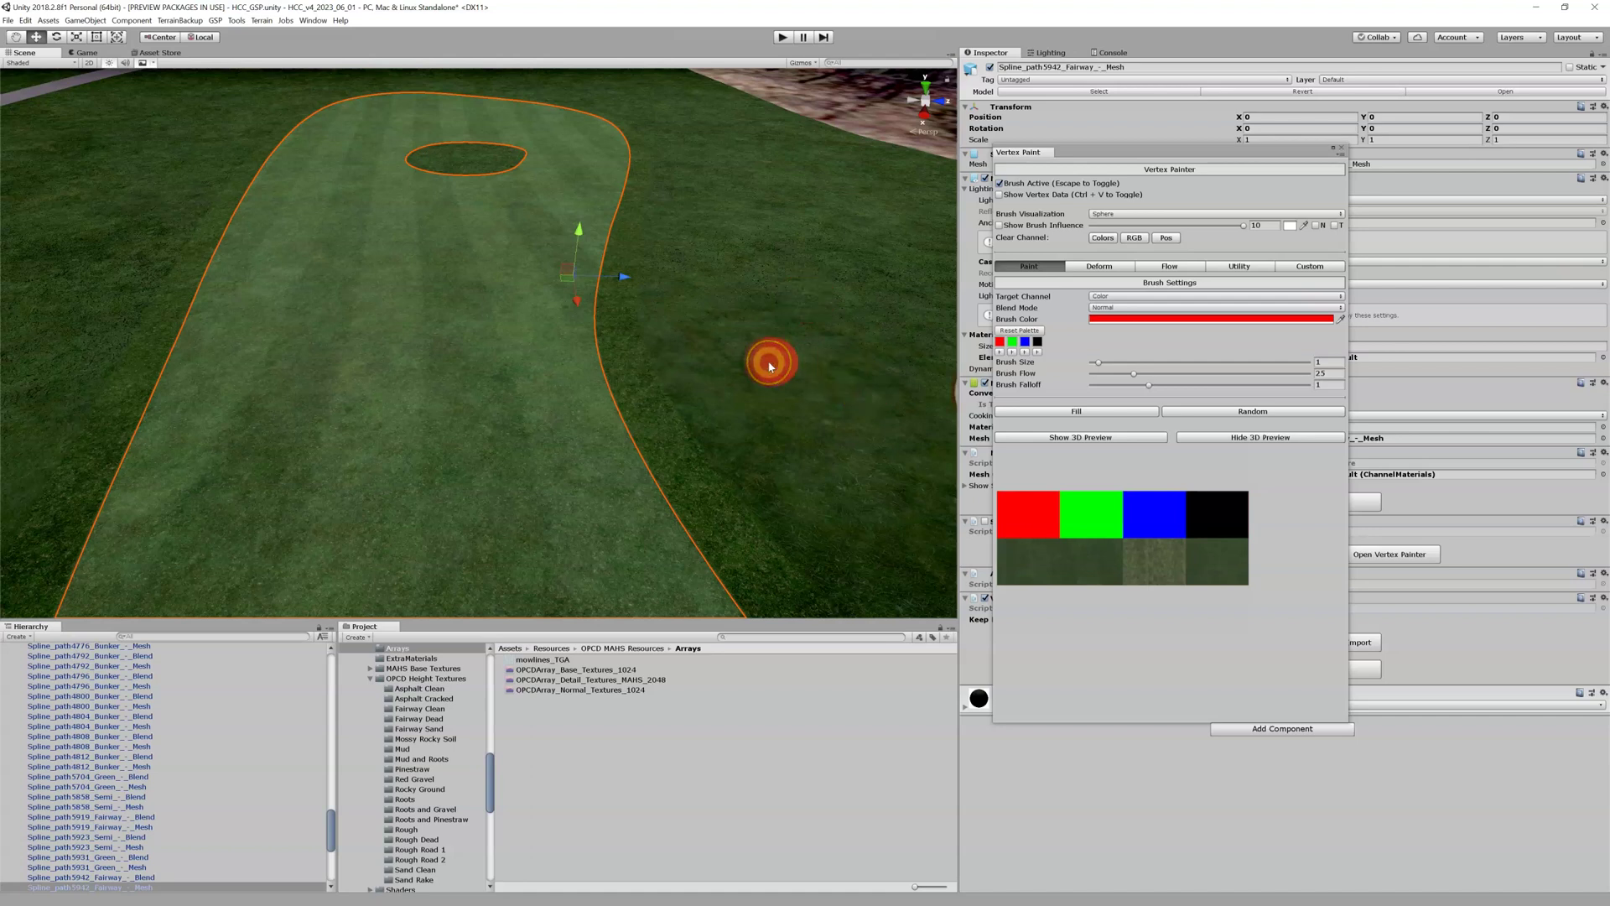
- Select the semi-rough mesh Spline_path6000_Semi_-_Mesh and reposition the Vertex Paint window
key(Escape)
click(767, 299)
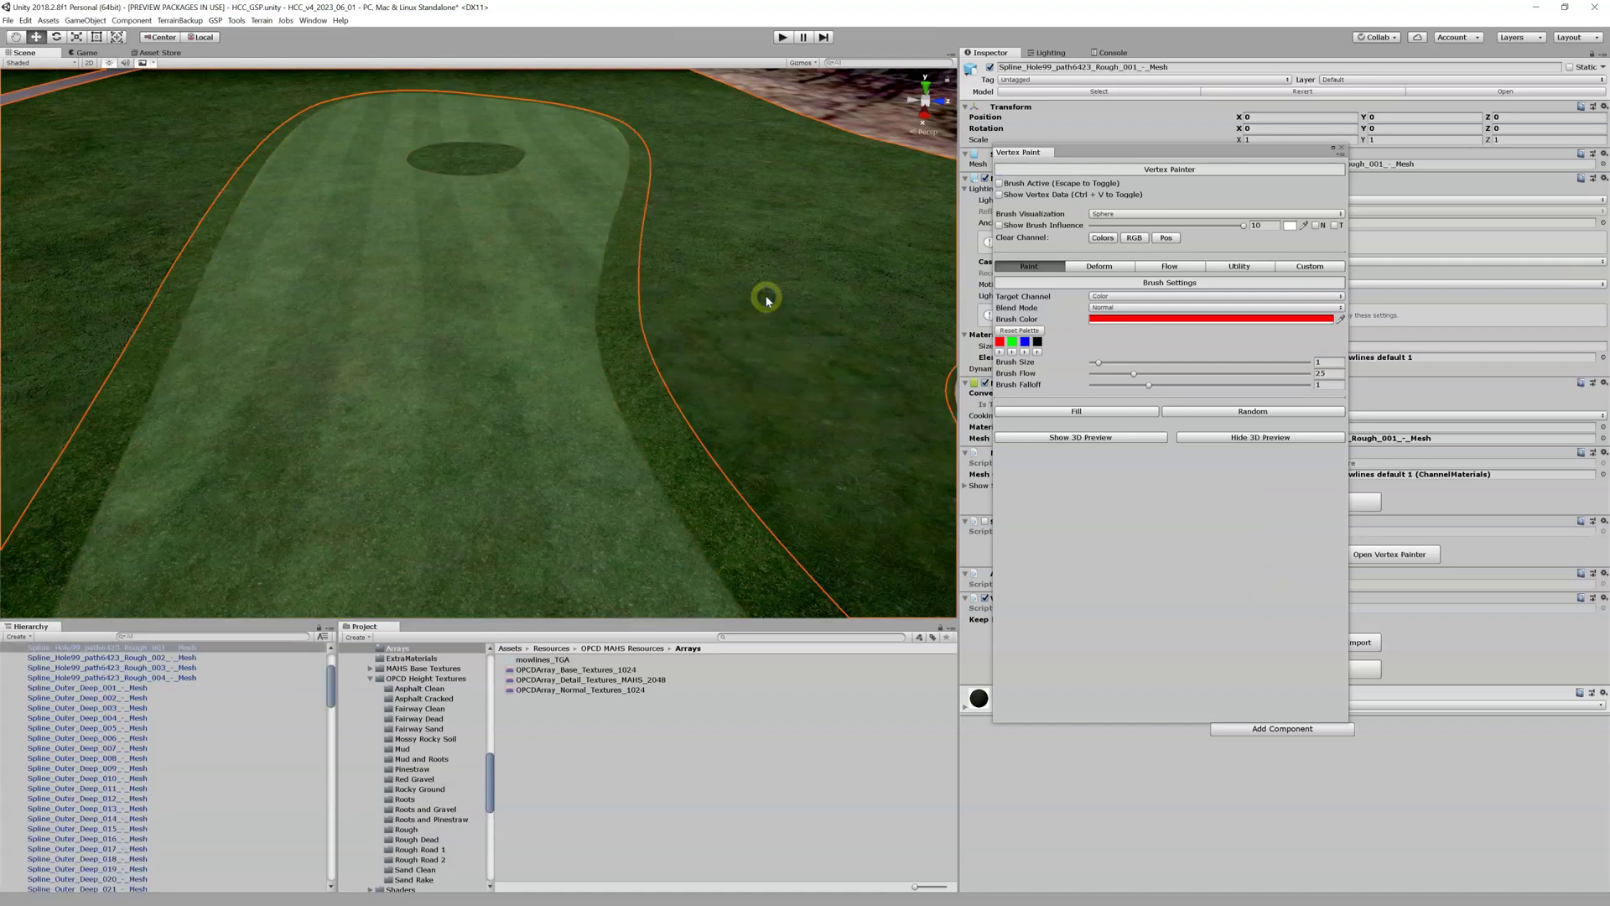
key(Escape)
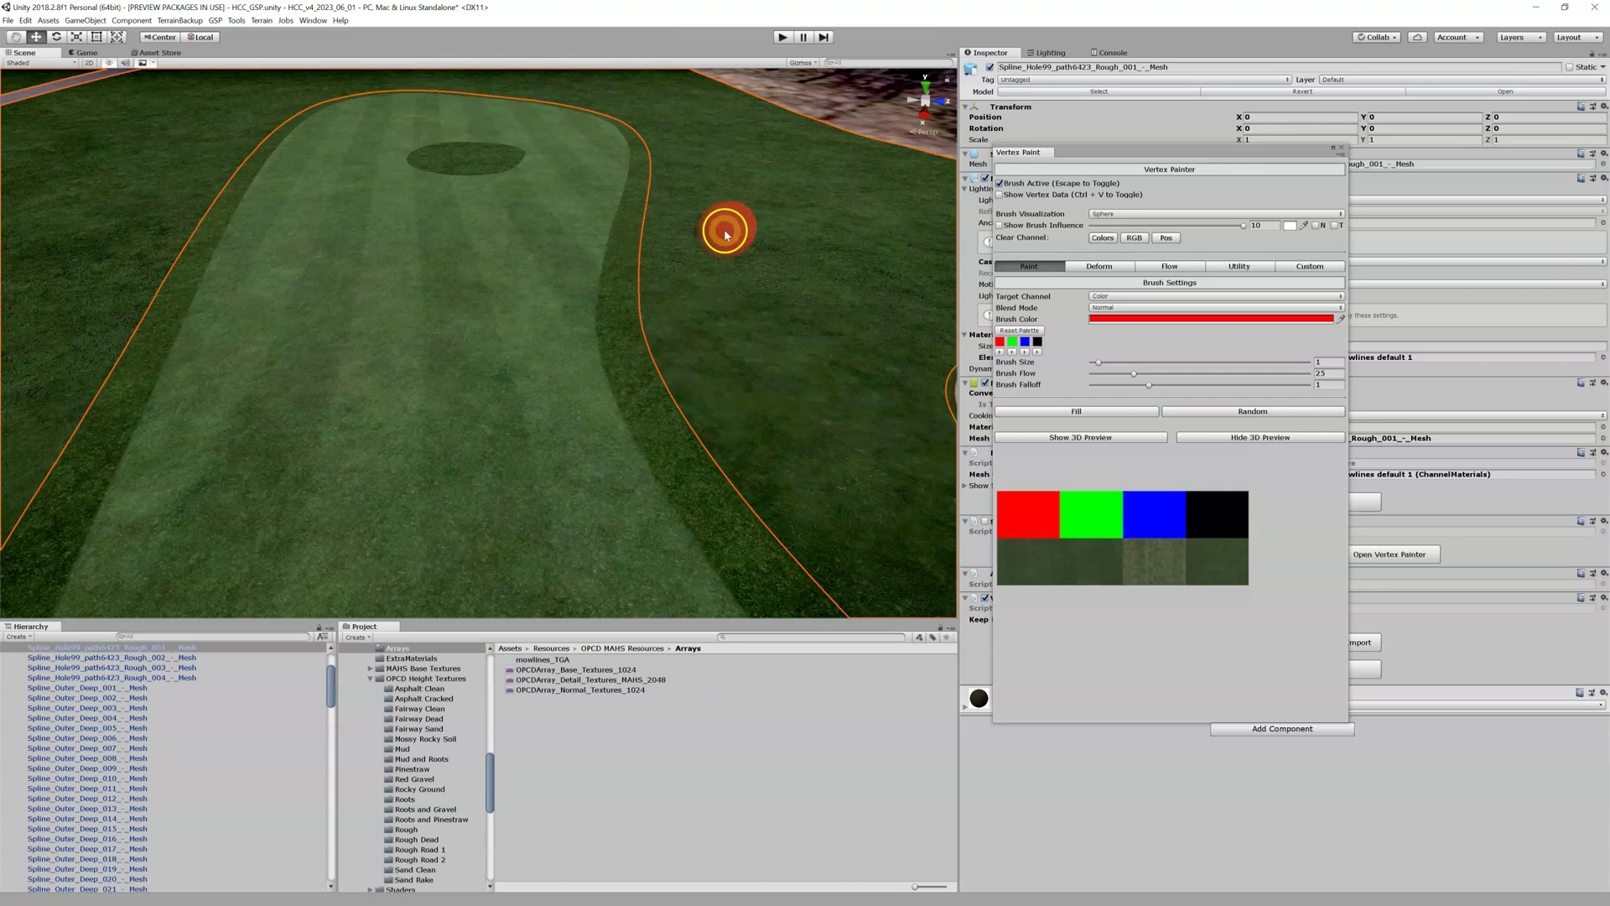
key(Escape)
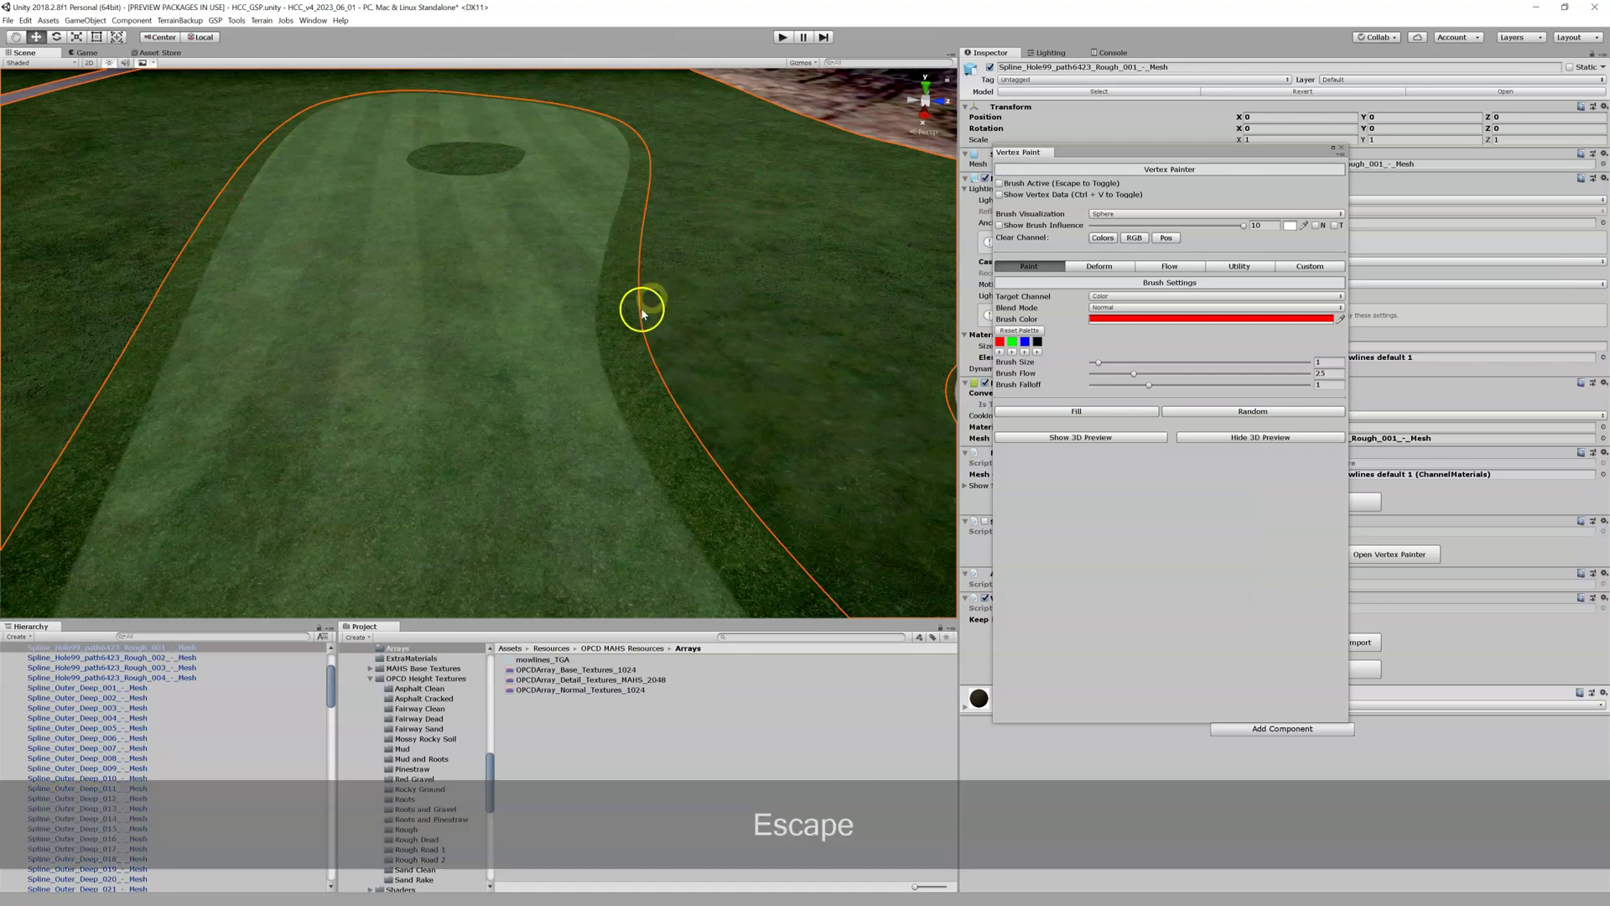
click(635, 321)
key(Escape)
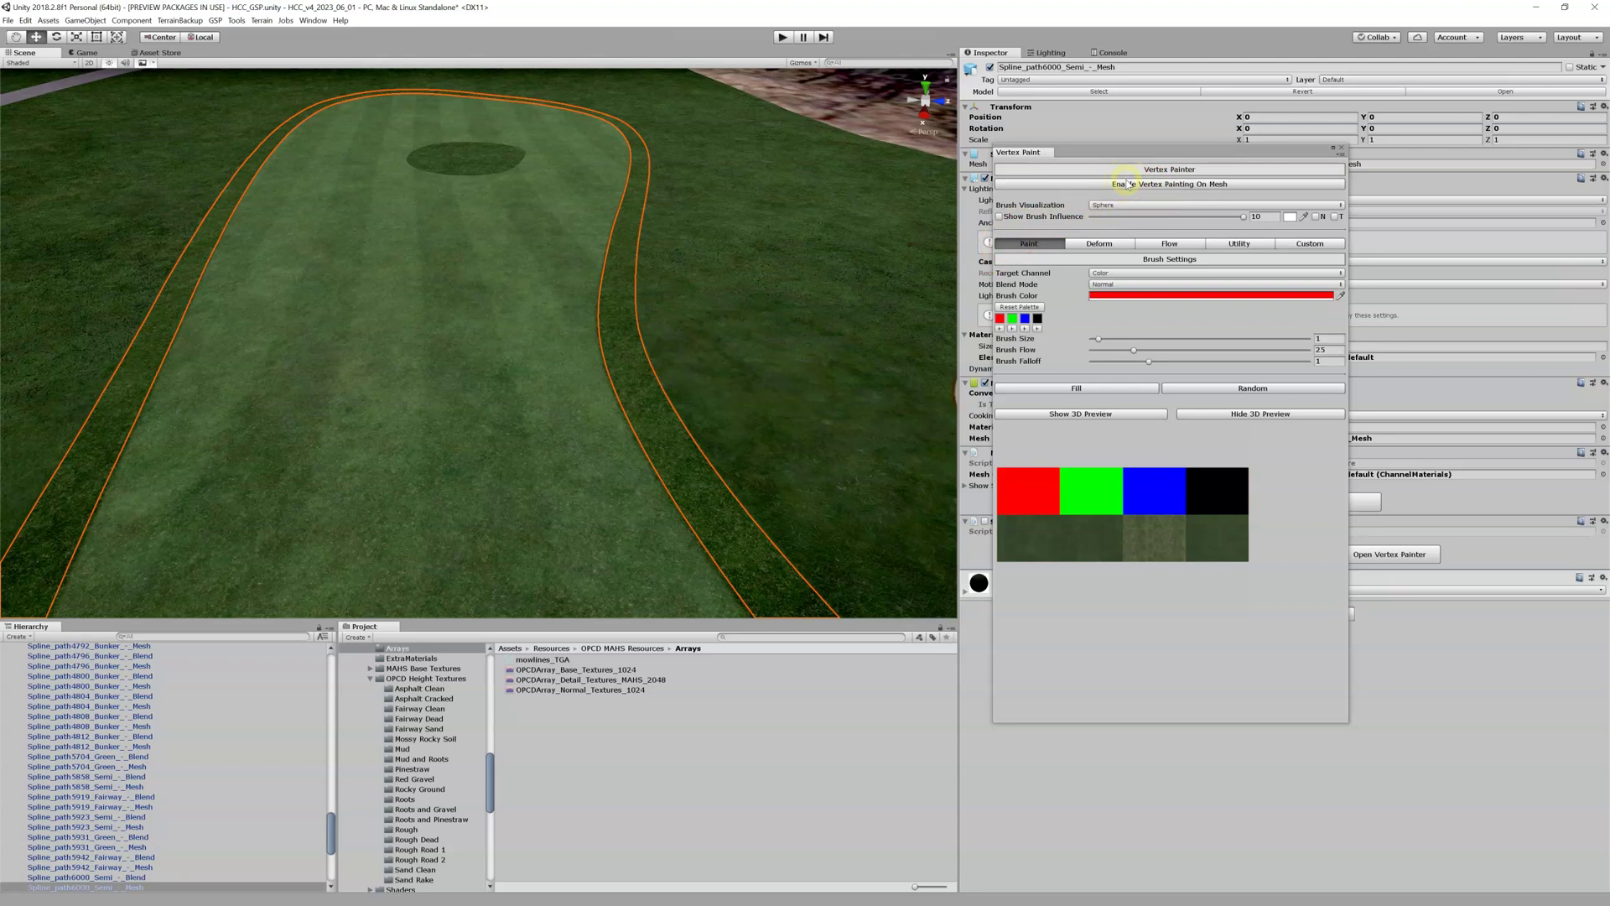
mouse_move(1127, 156)
mouse_down()
mouse_move(784, 167)
mouse_move(779, 203)
mouse_move(821, 180)
mouse_up()
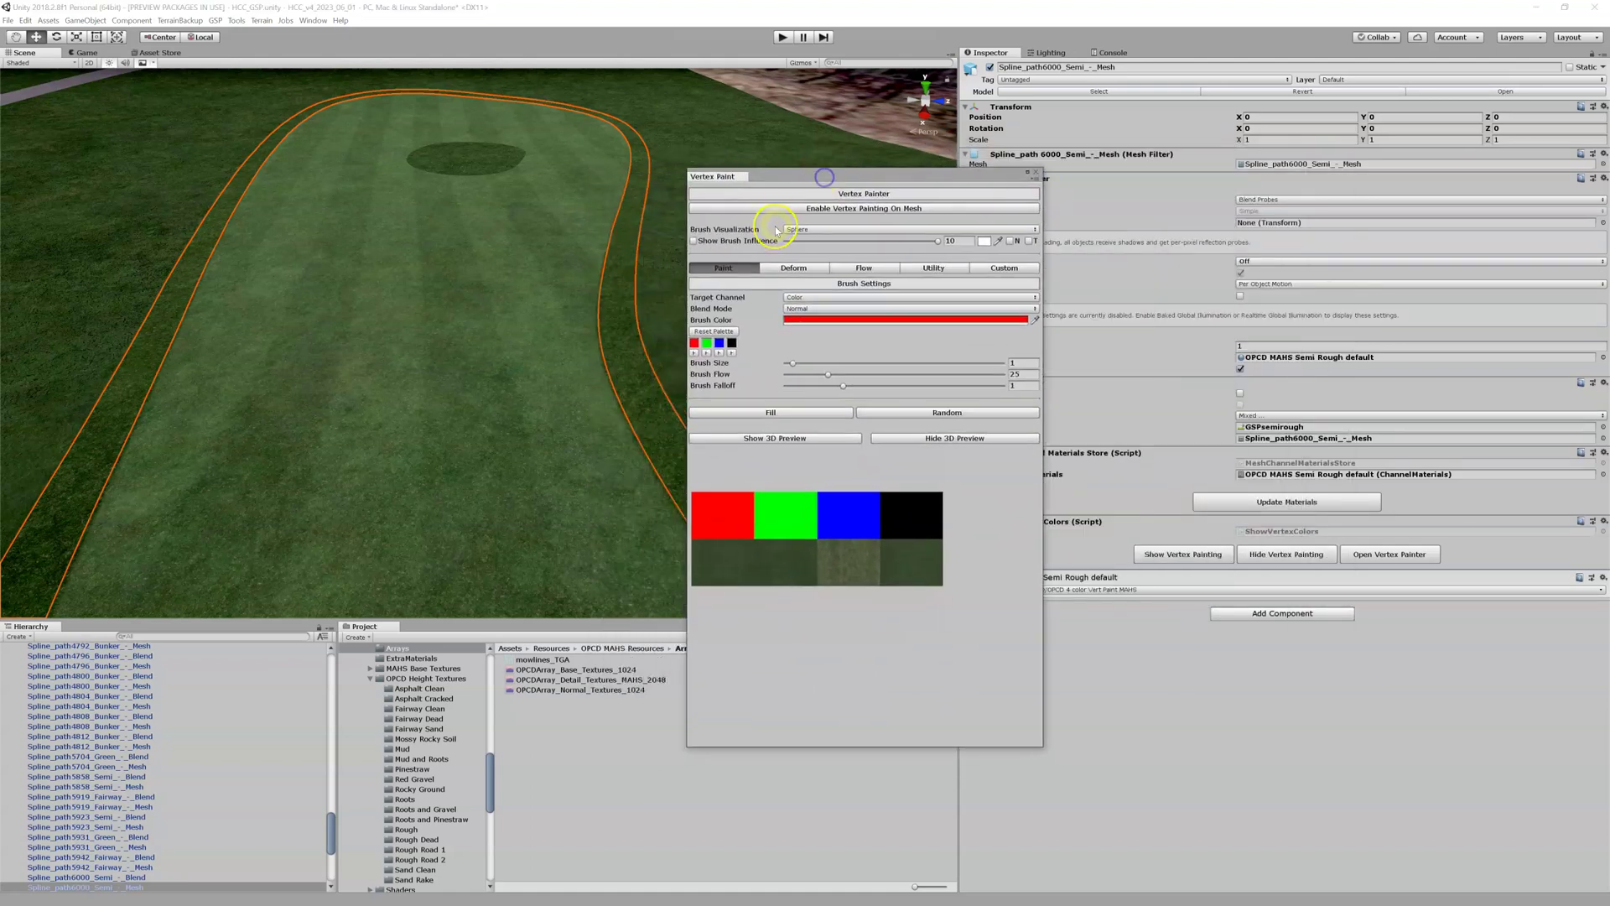
- Reselect the fairway mesh Spline_path5942_Fairway_-_Mesh and move Vertex Paint up-left
key(Escape)
click(484, 314)
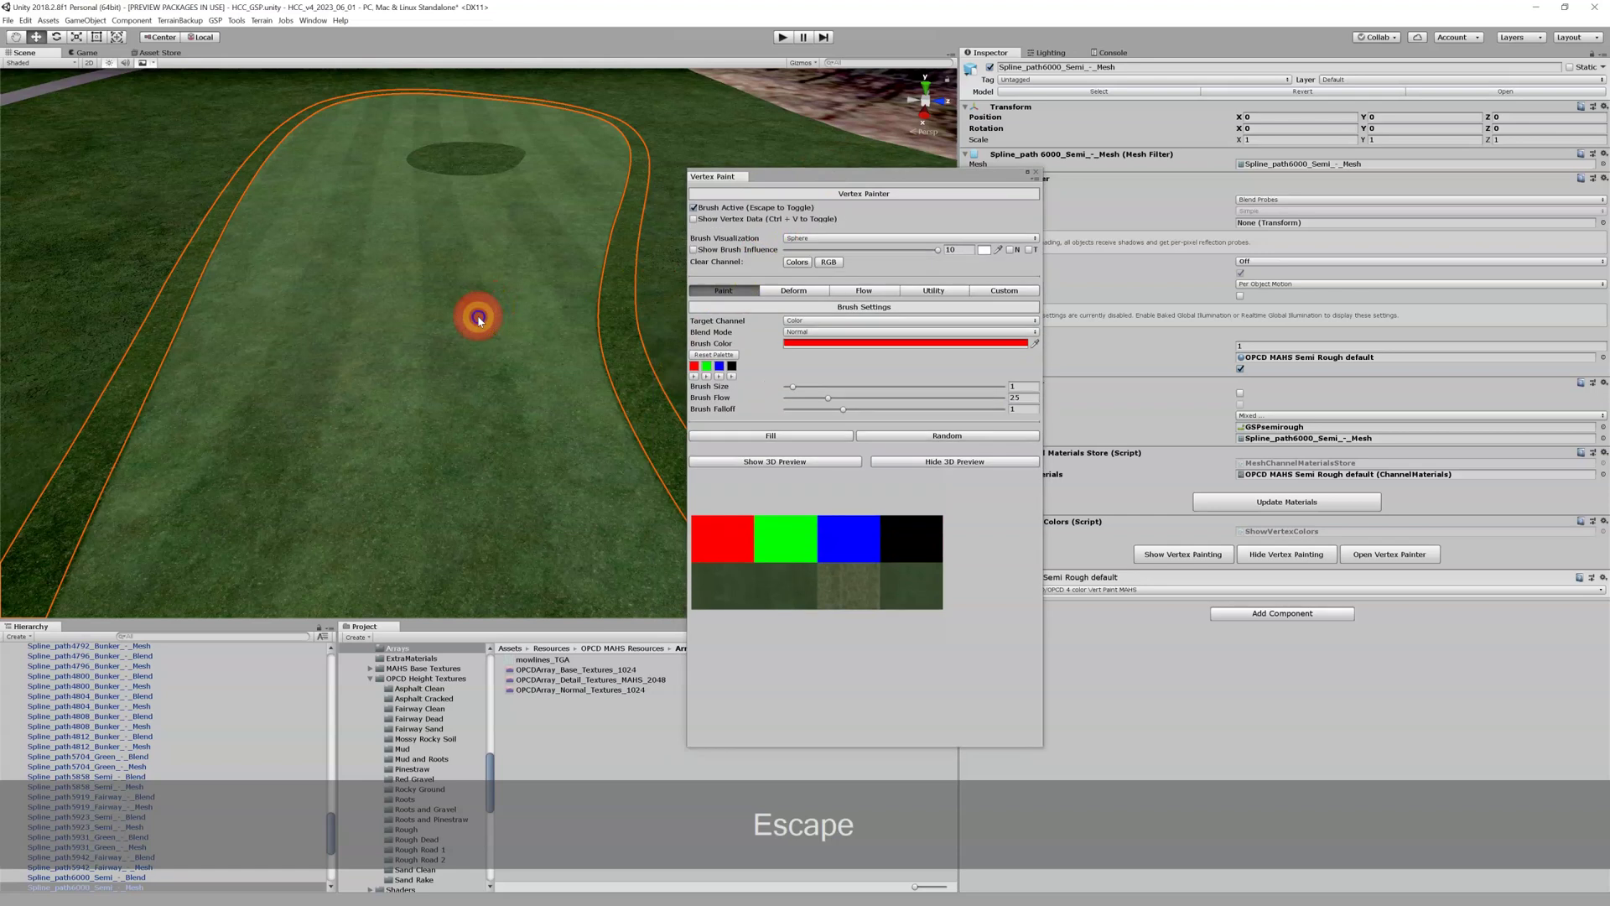
click(479, 335)
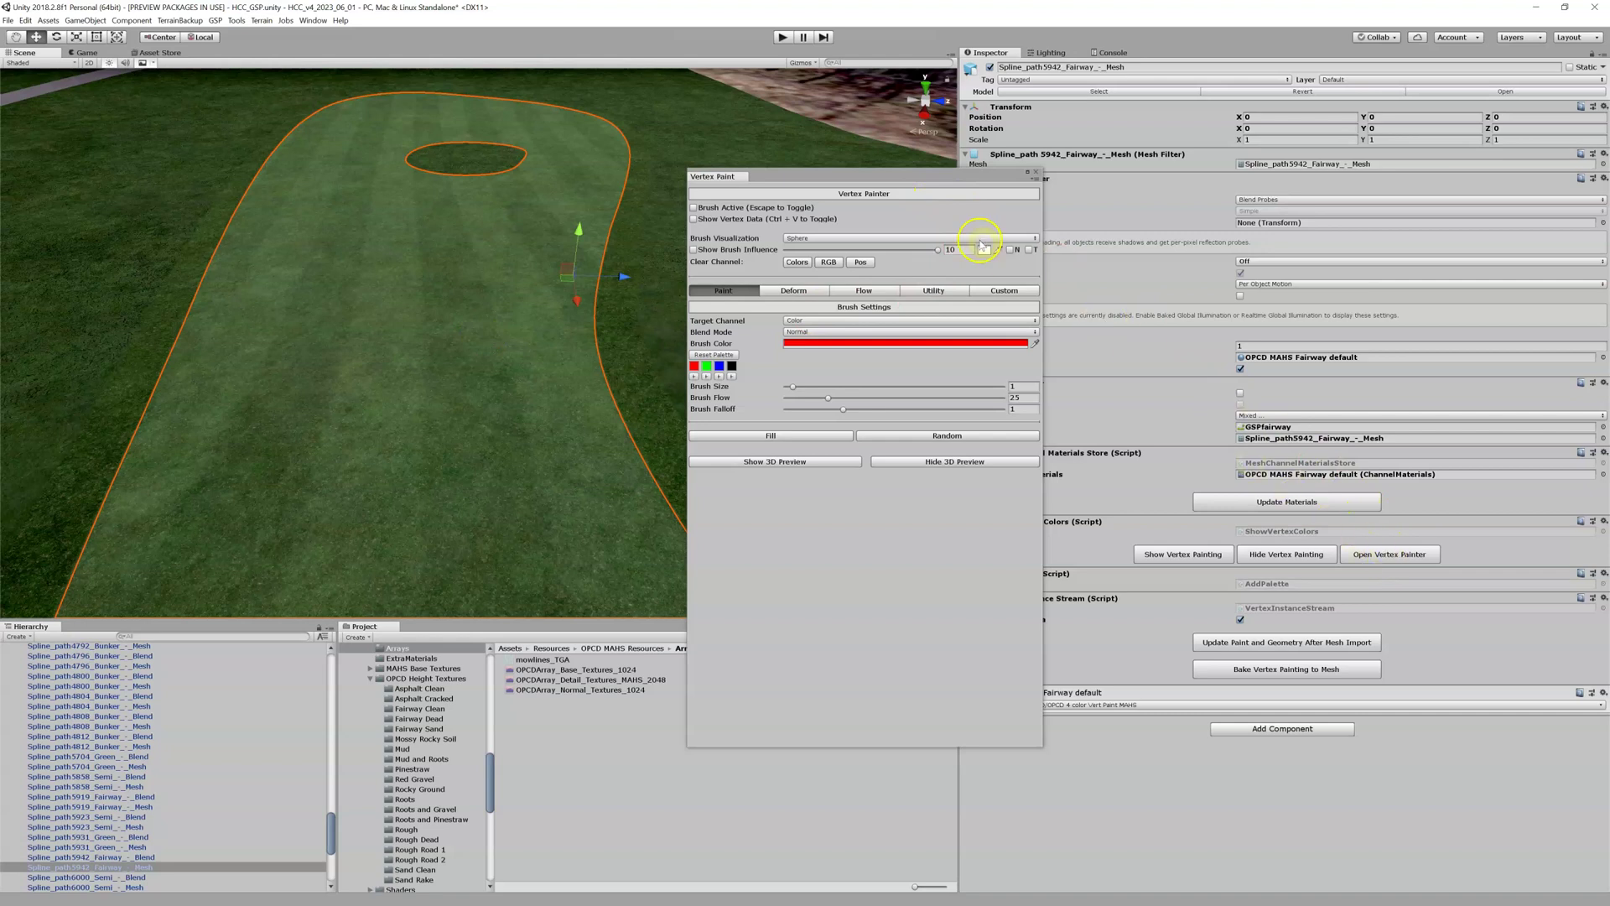
mouse_move(906, 176)
mouse_down()
mouse_move(839, 148)
mouse_move(797, 89)
mouse_up()
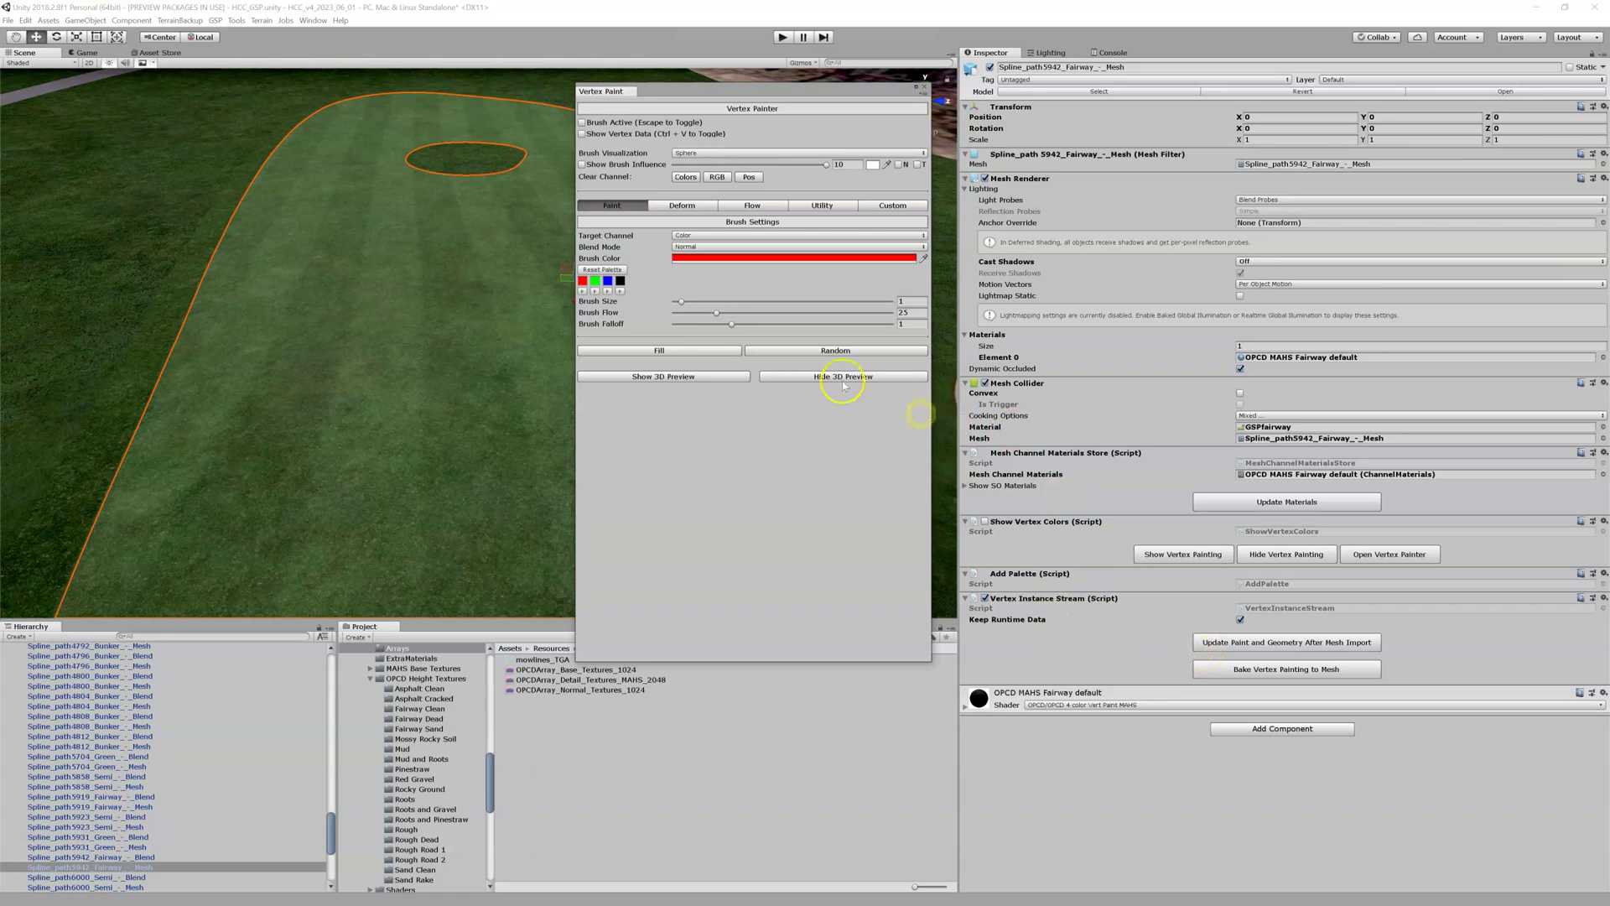
click(506, 333)
drag(684, 92, 1091, 172)
click(613, 318)
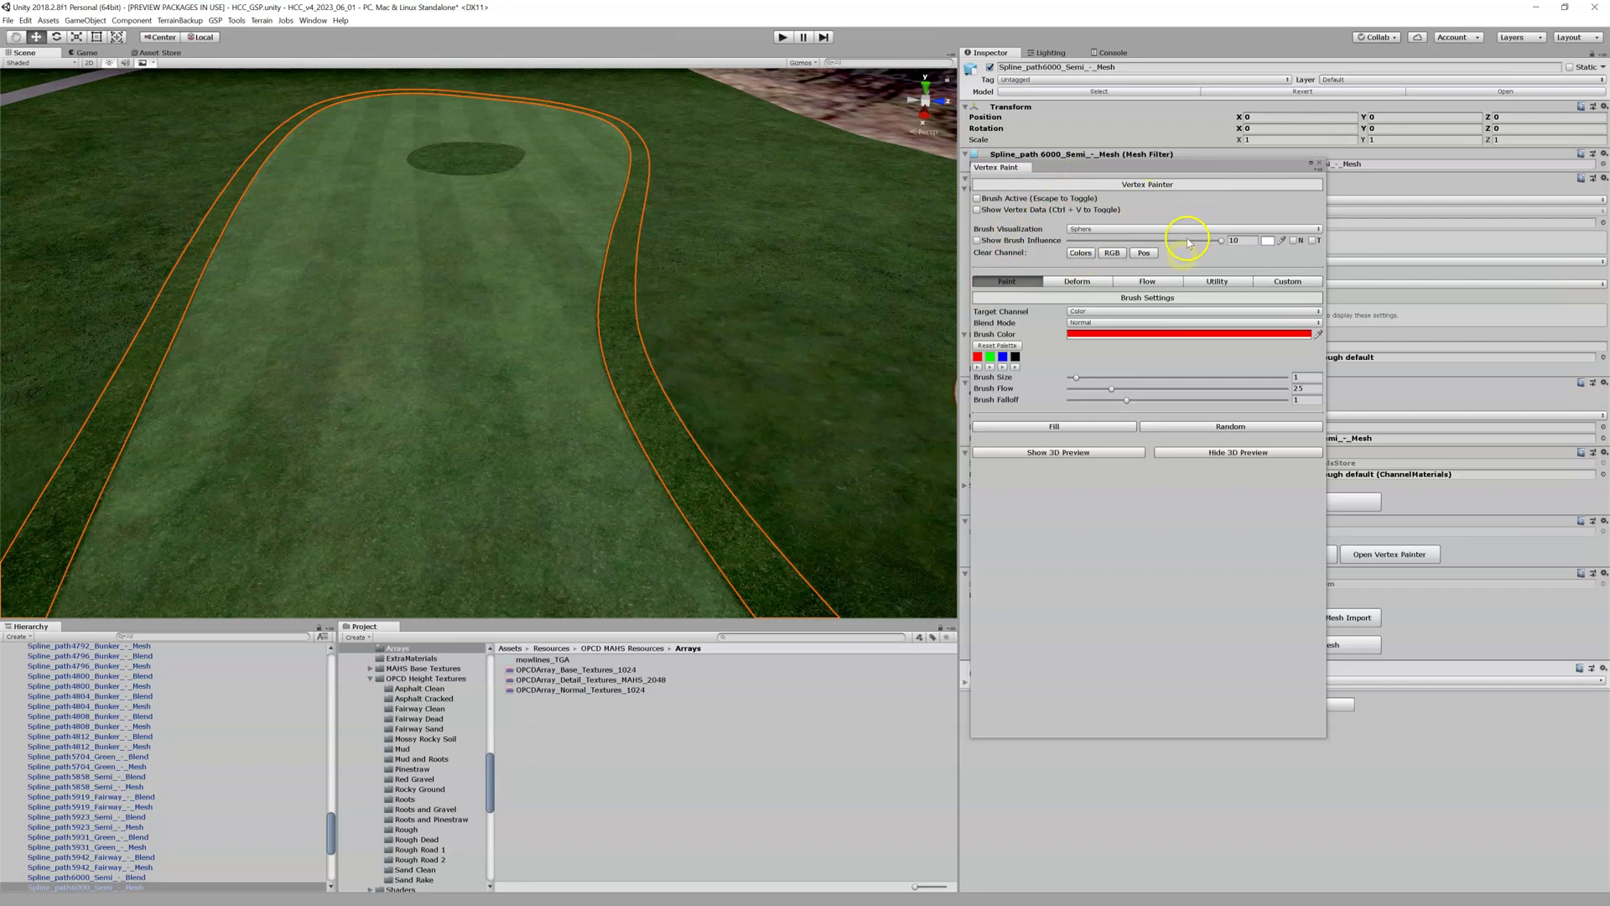
drag(1222, 168, 708, 178)
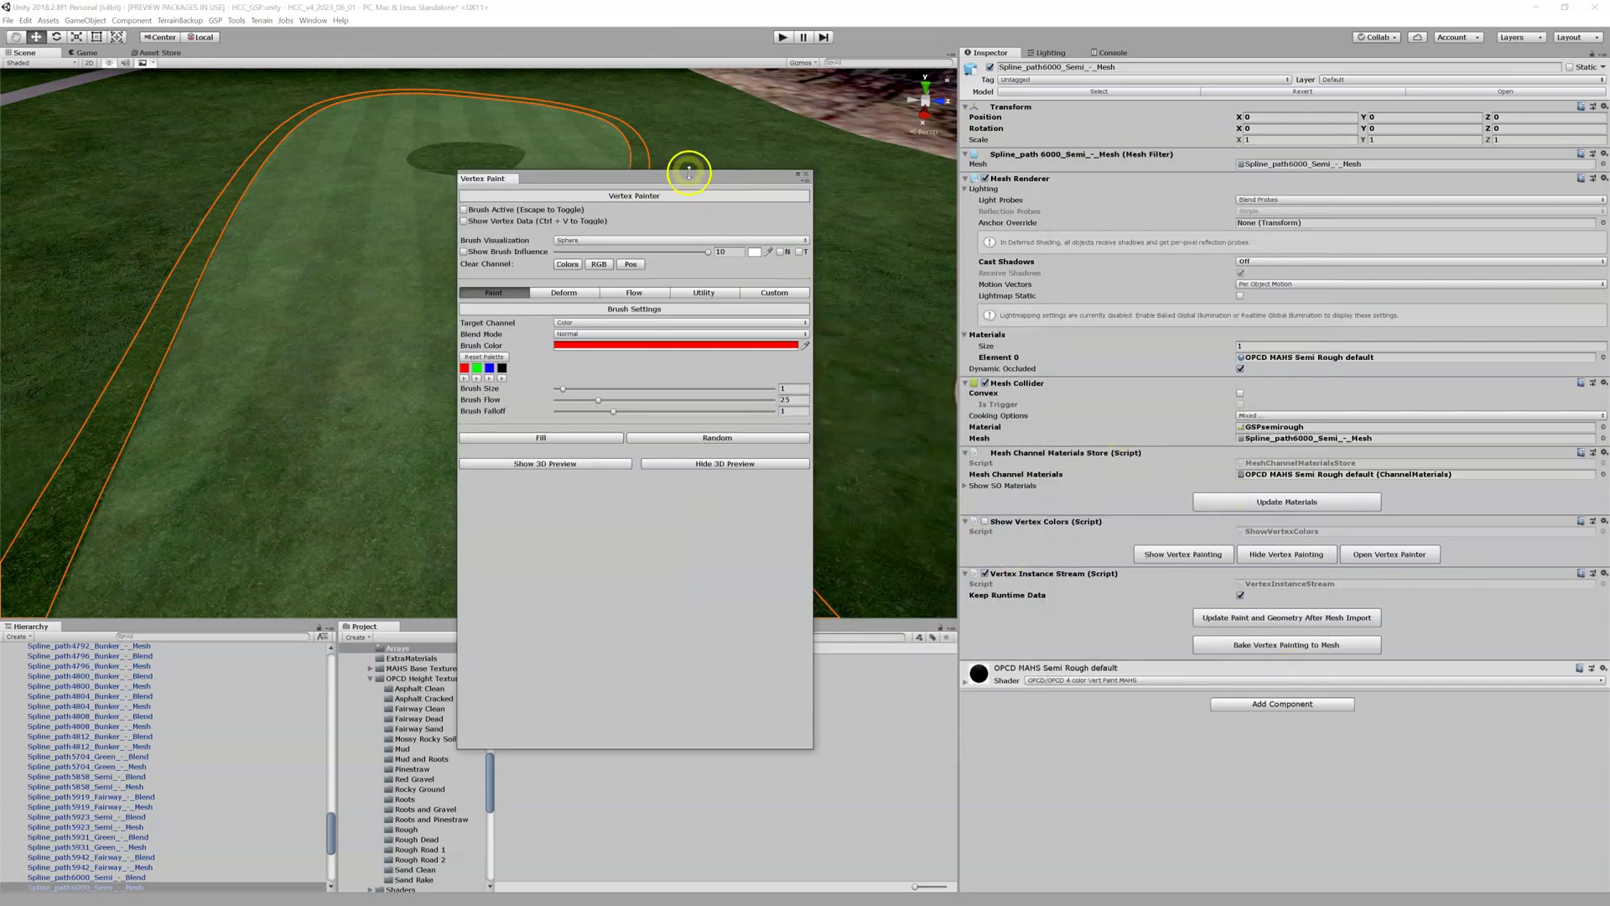
drag(628, 176, 1073, 208)
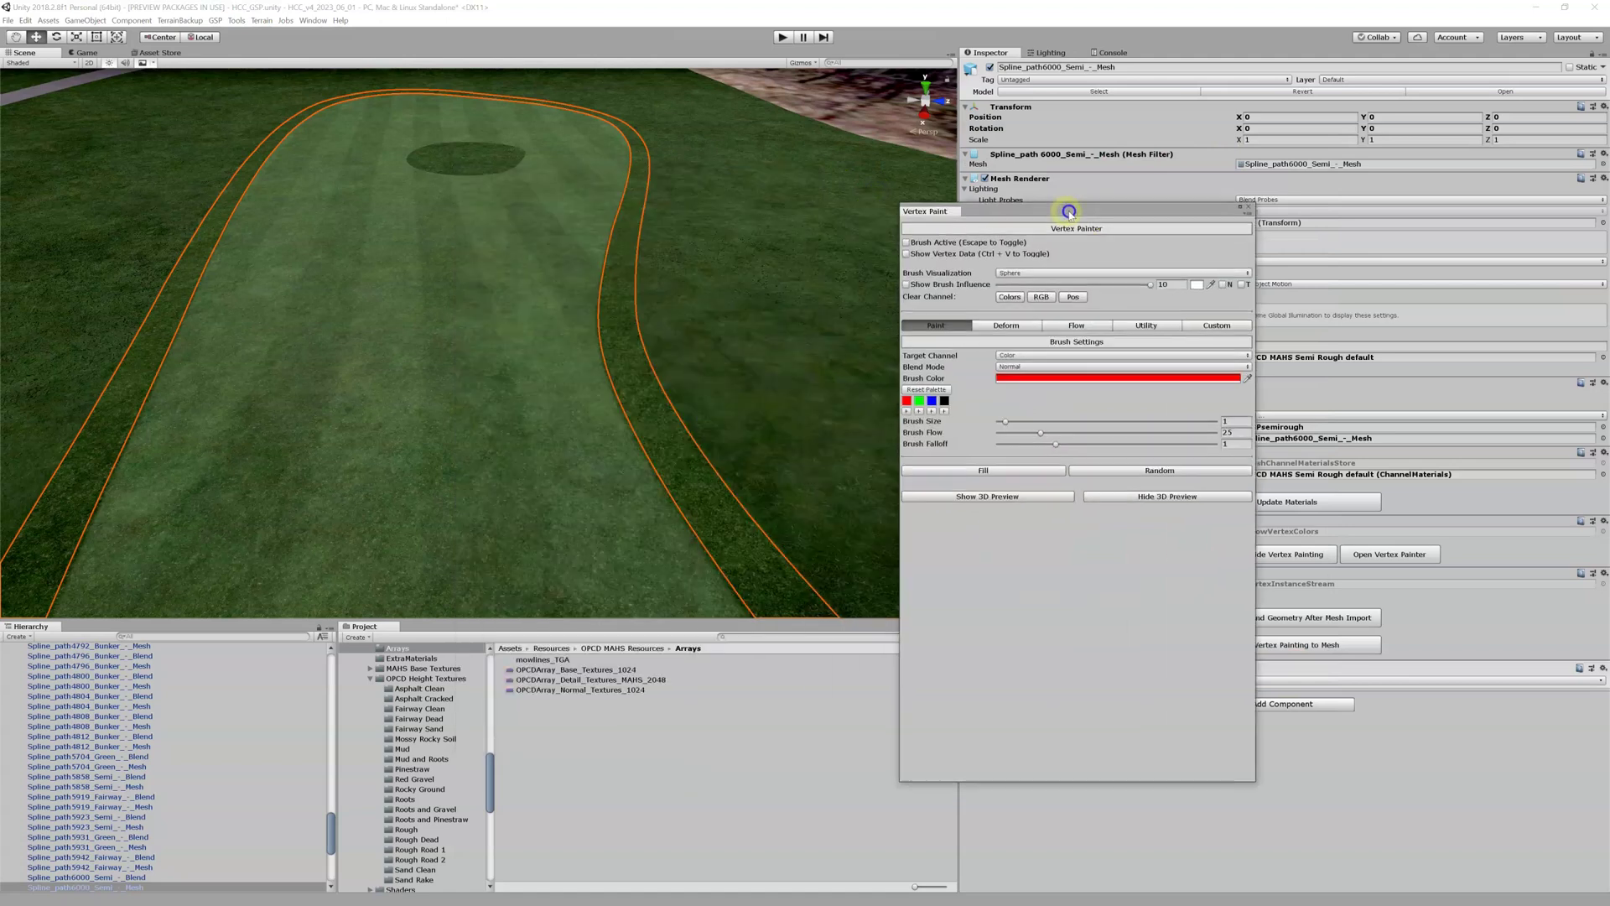
click(502, 160)
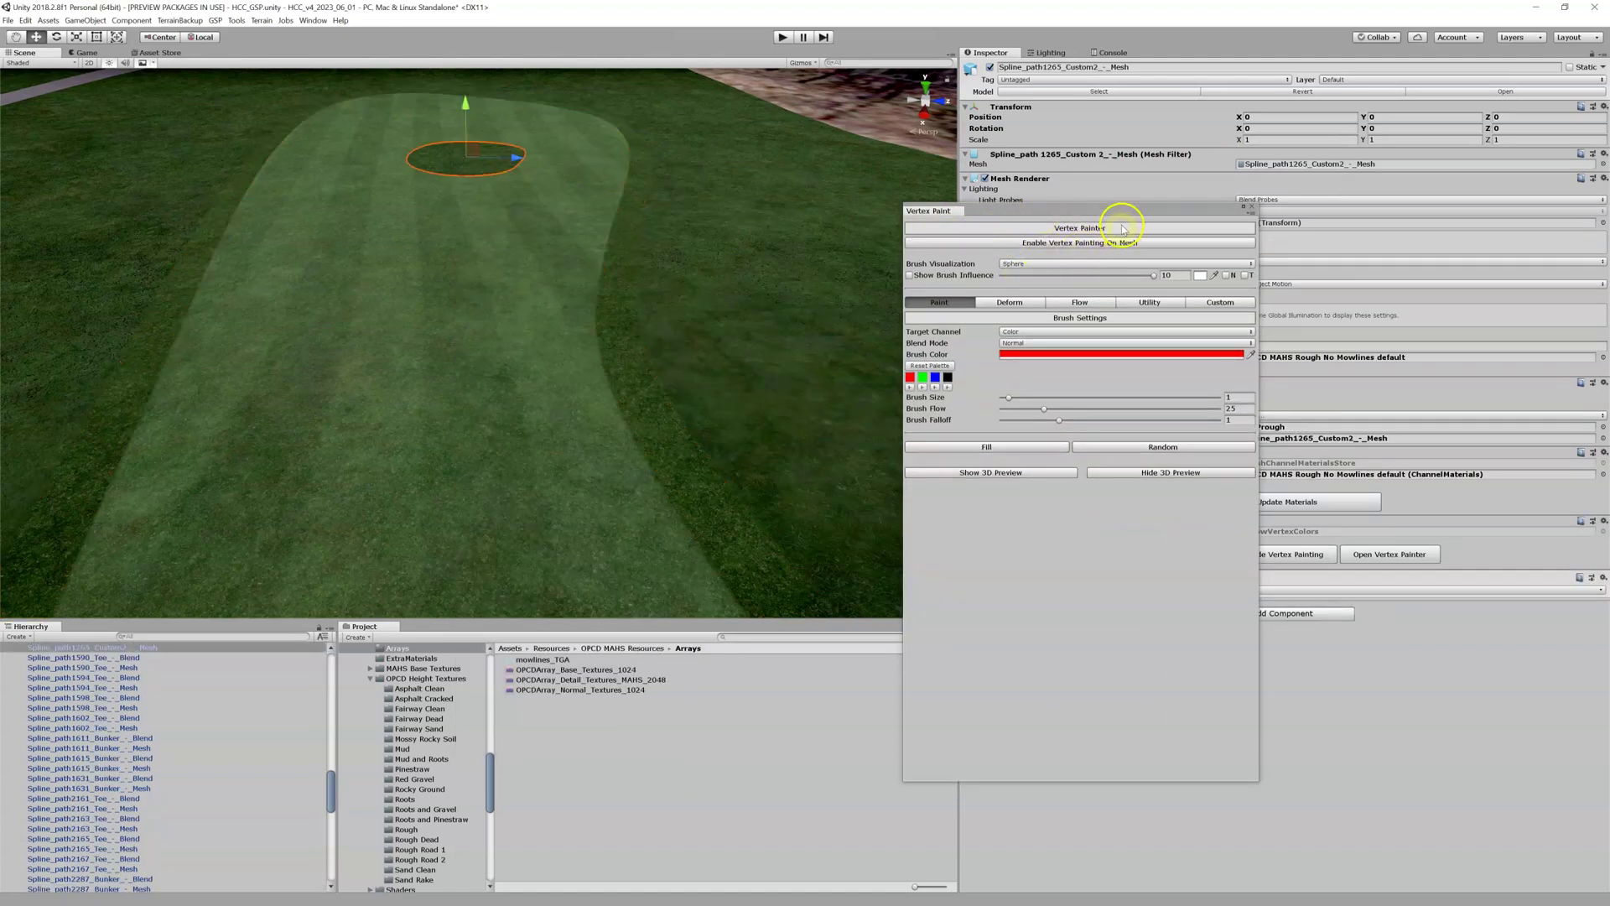
mouse_move(1116, 210)
mouse_down()
mouse_move(968, 188)
mouse_move(1277, 171)
mouse_up()
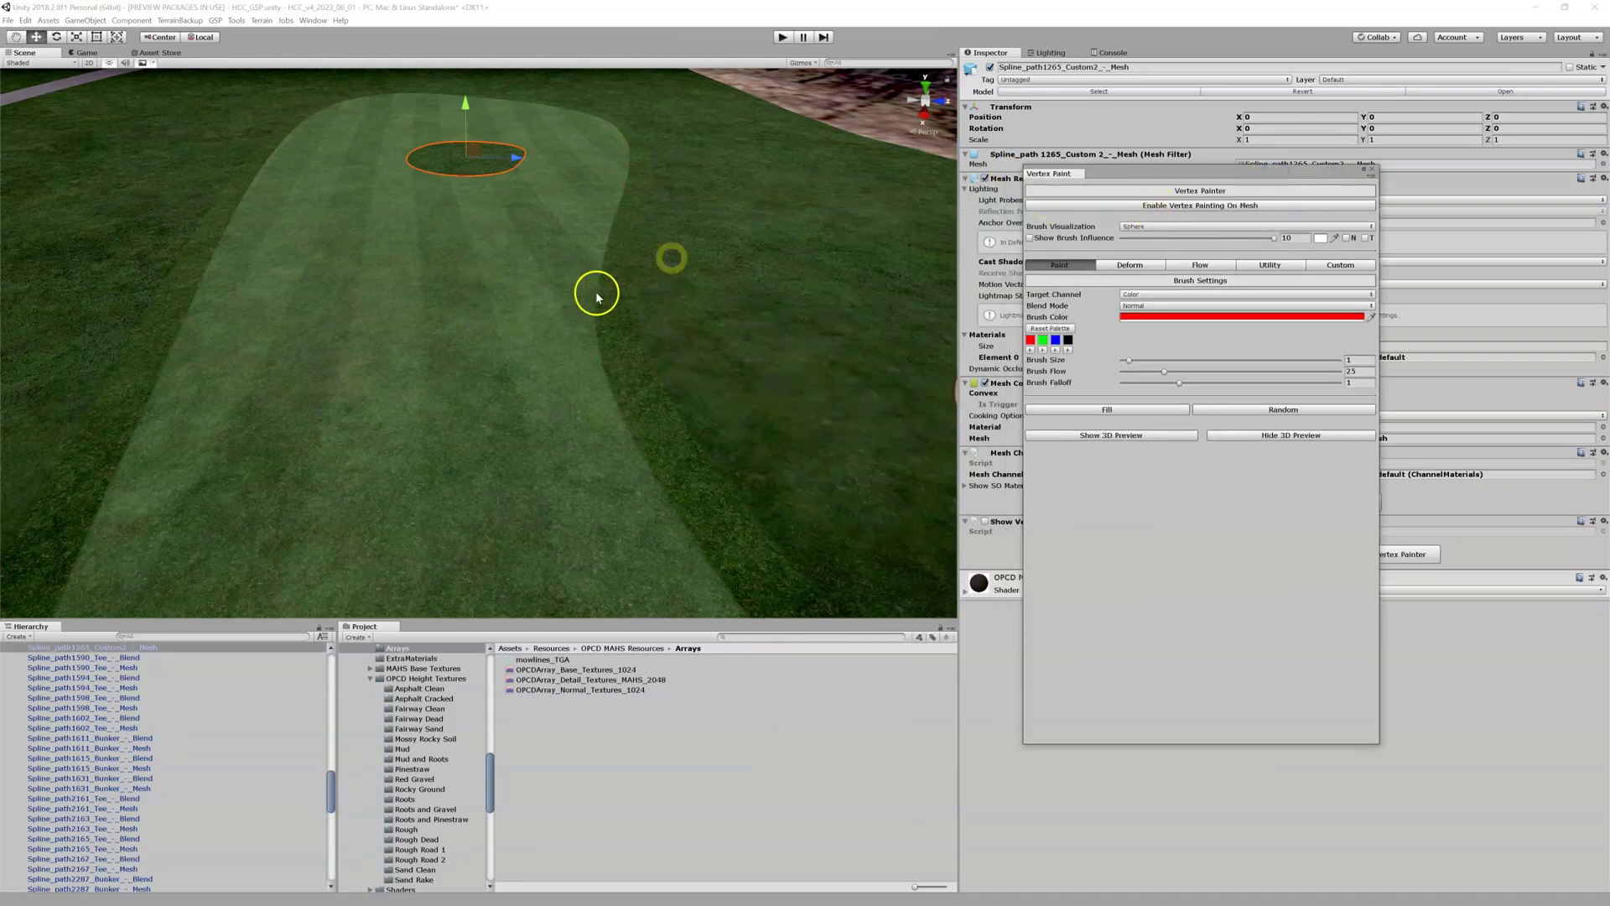
click(546, 296)
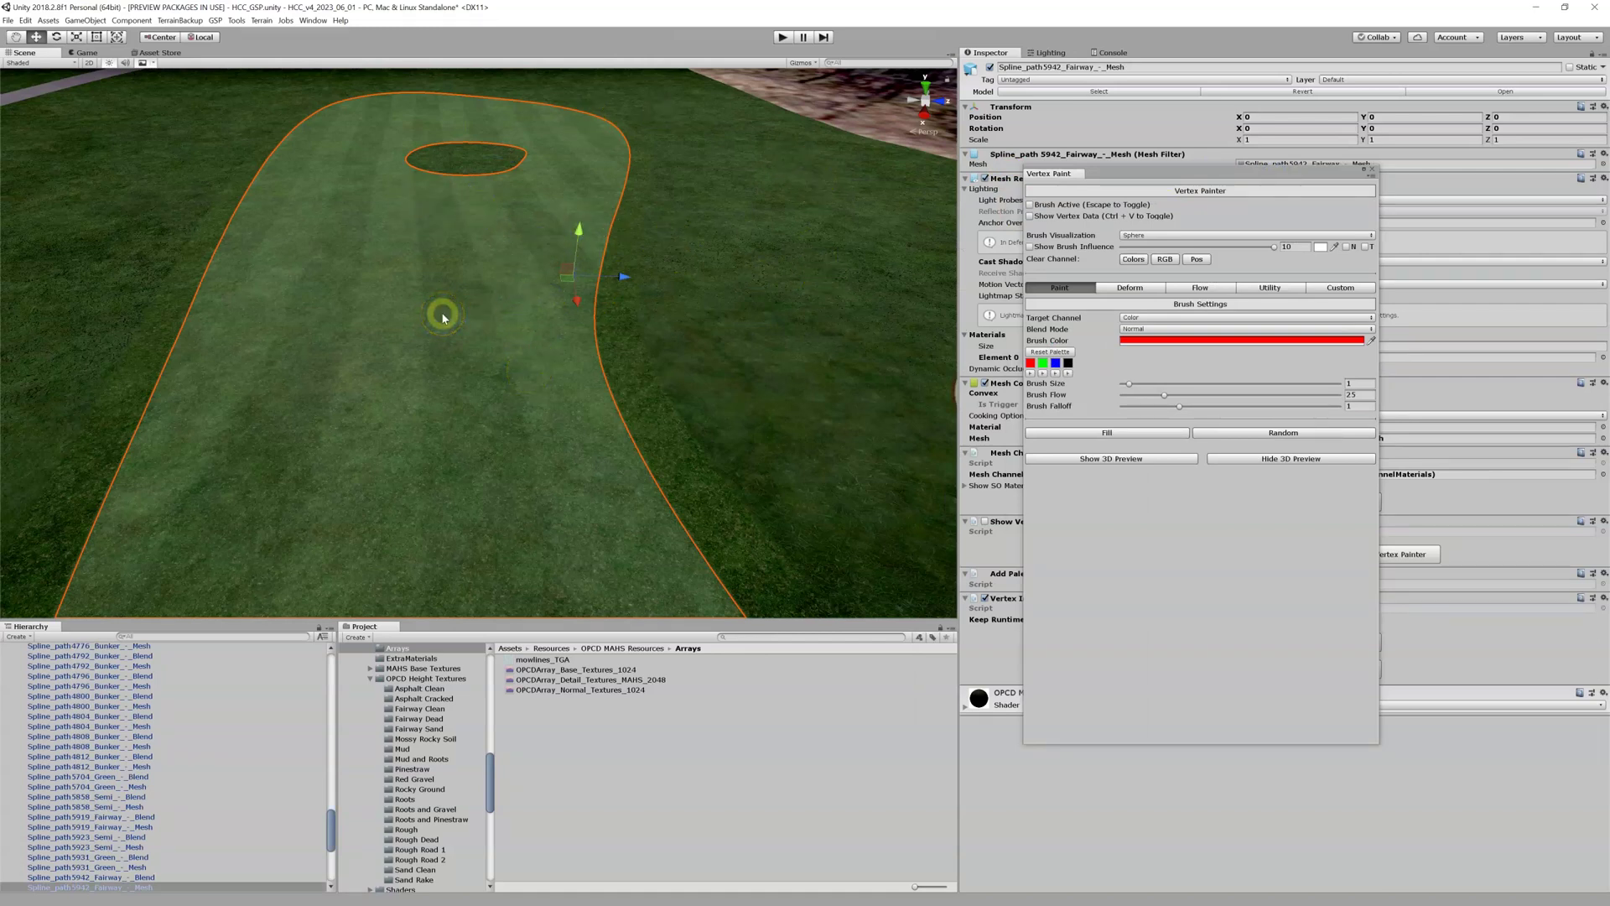
- Enable Brush Active and Show Vertex Data, revealing the fairway as solid red
key(Escape)
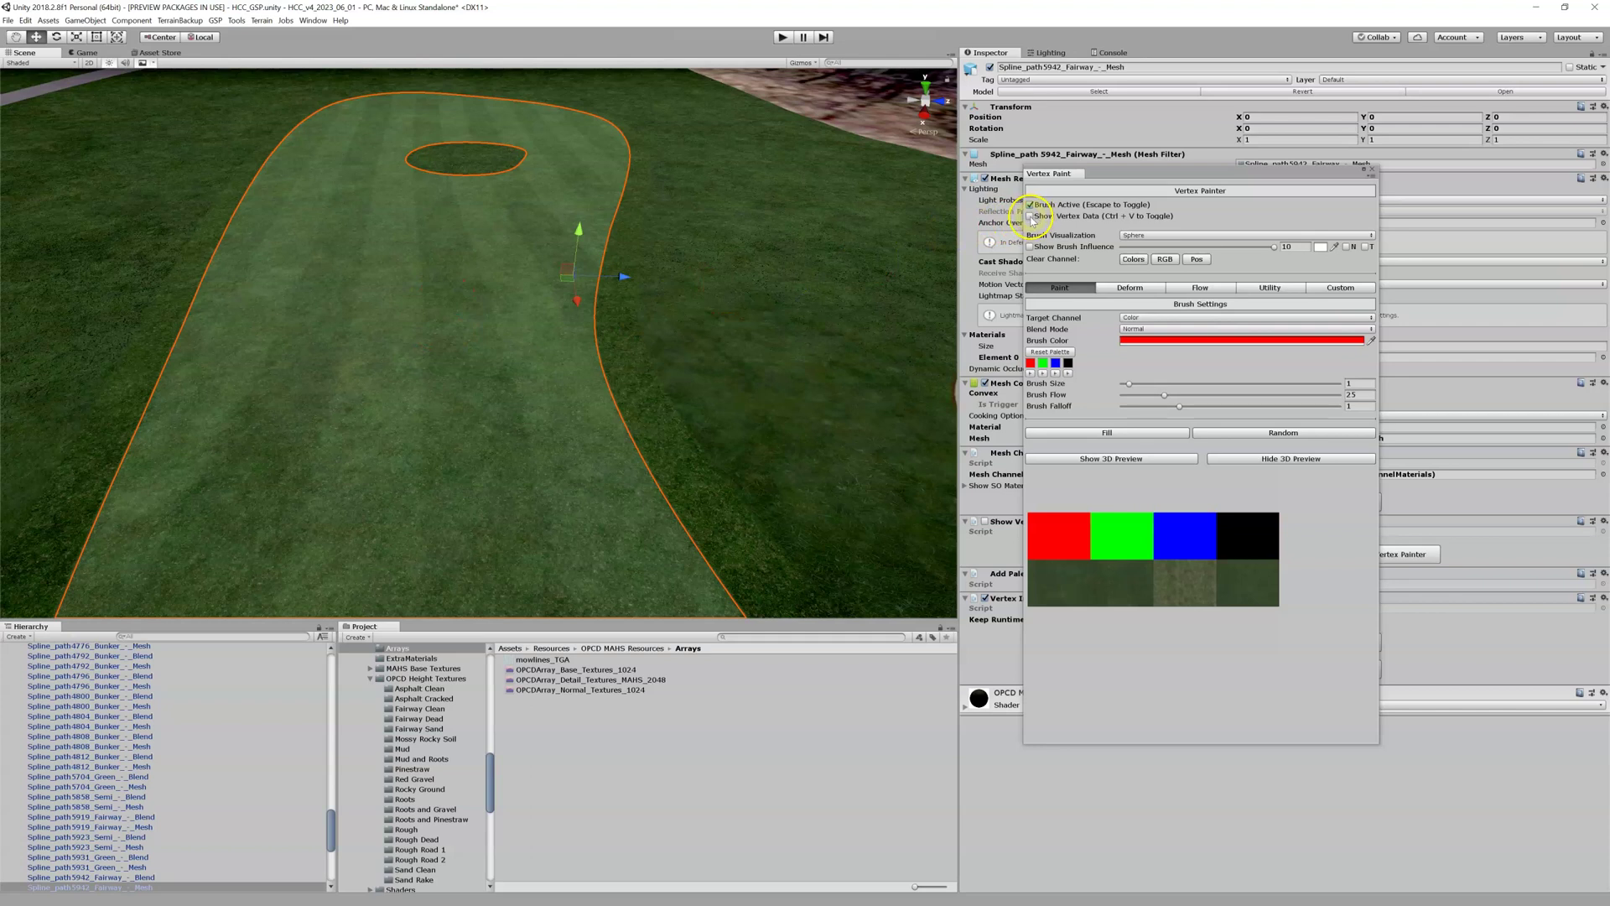
click(1031, 216)
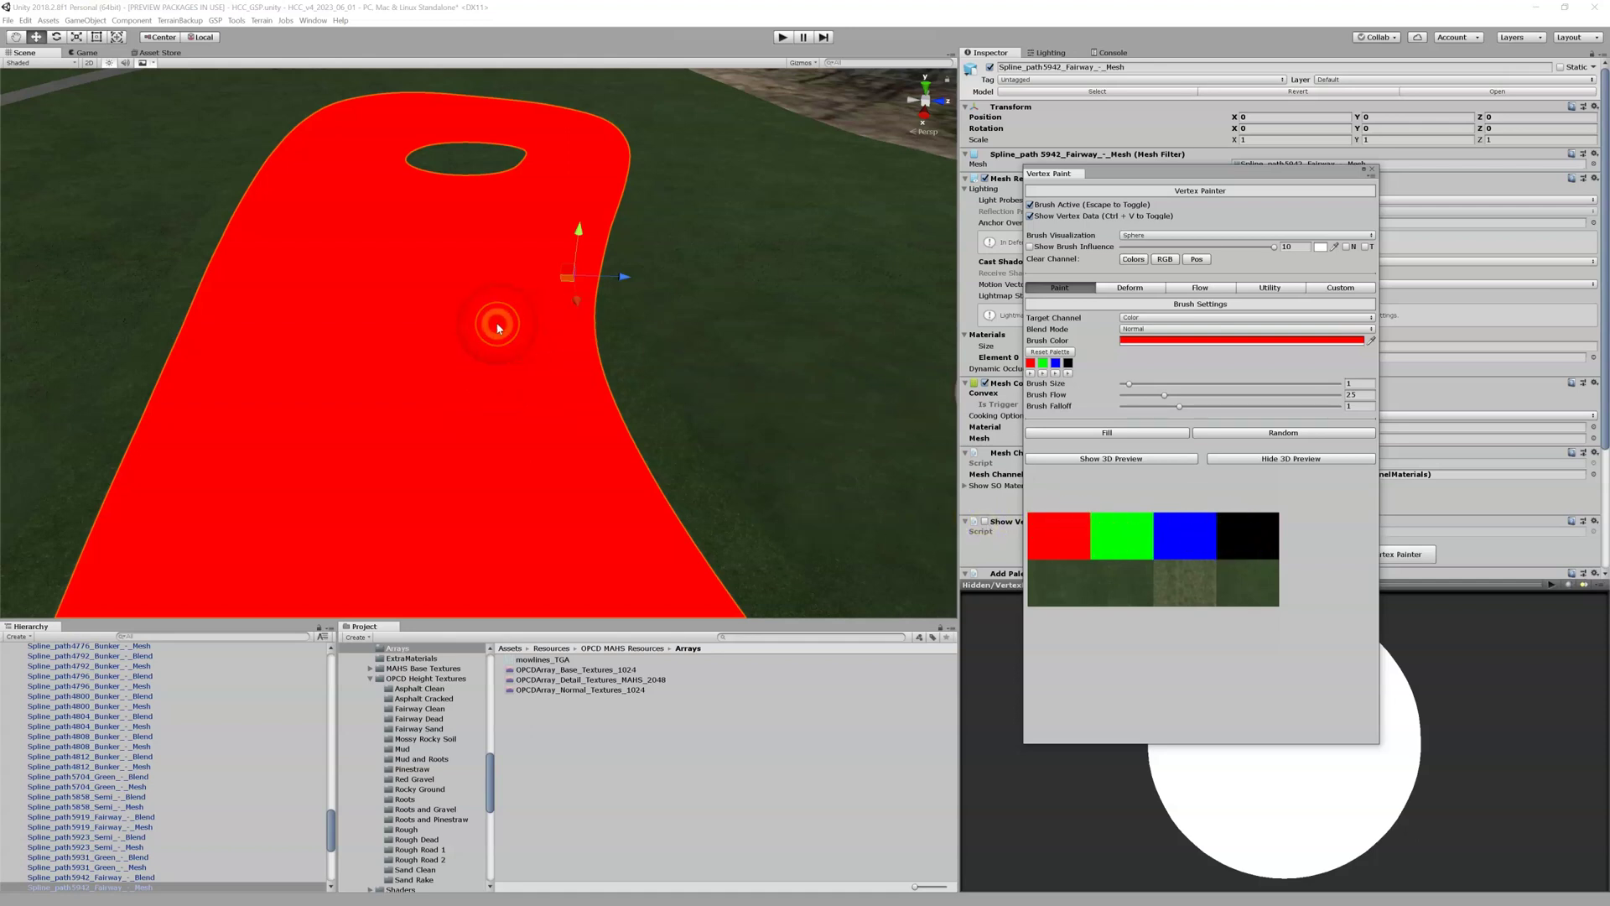
- Set the brush size to 0.66 and move in close to the red fairway
scroll(497, 327, down, 2)
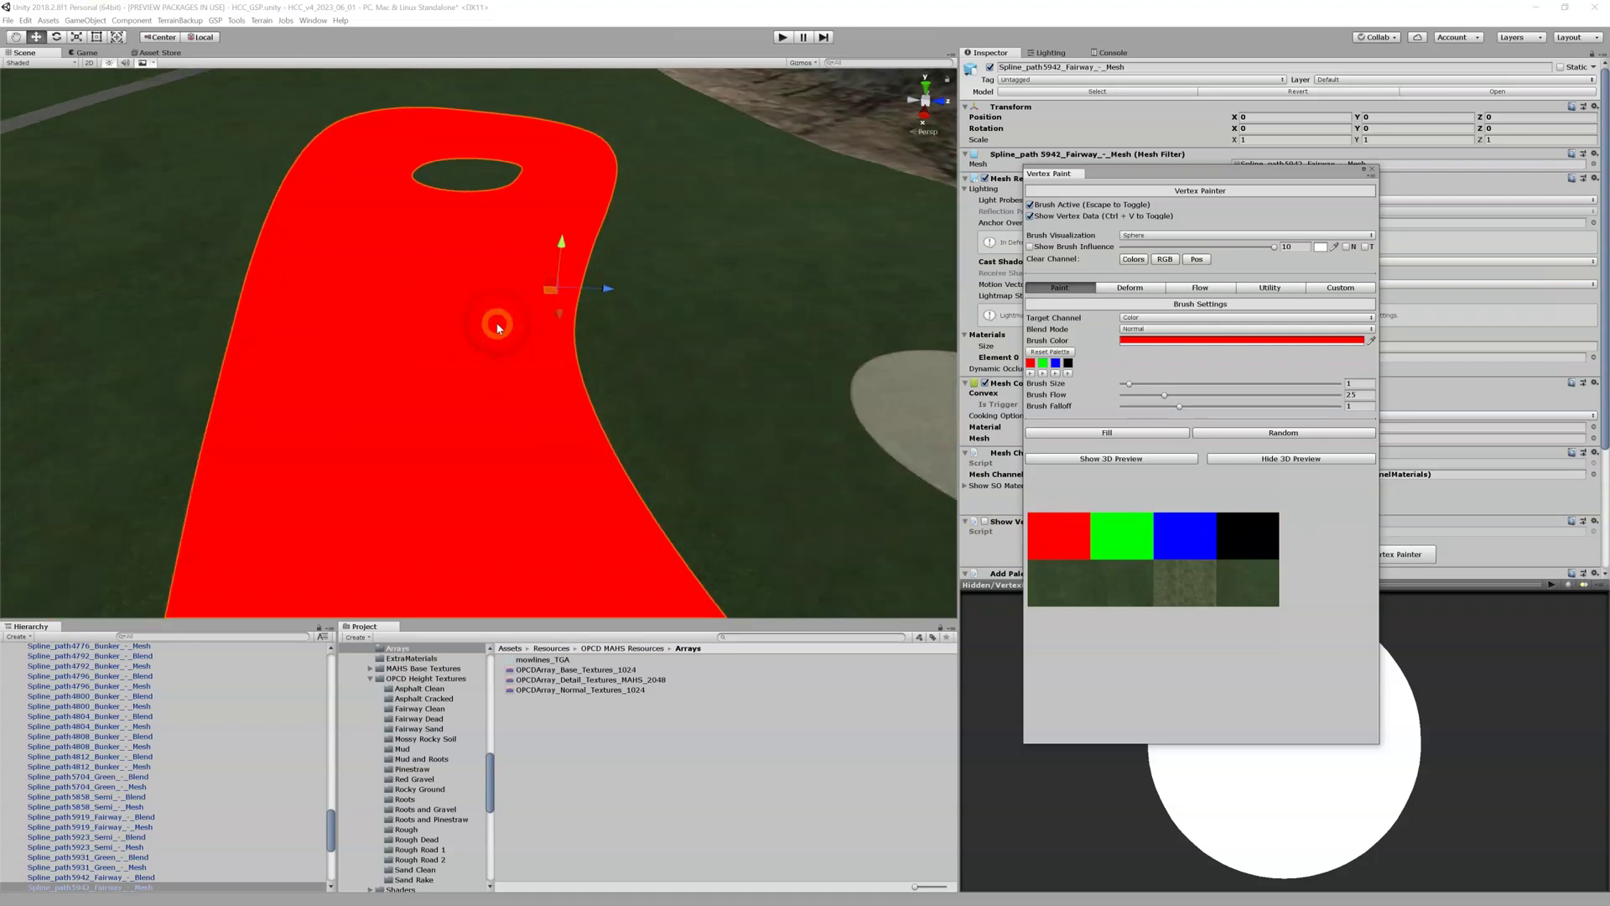
middle_drag(449, 330, 470, 328)
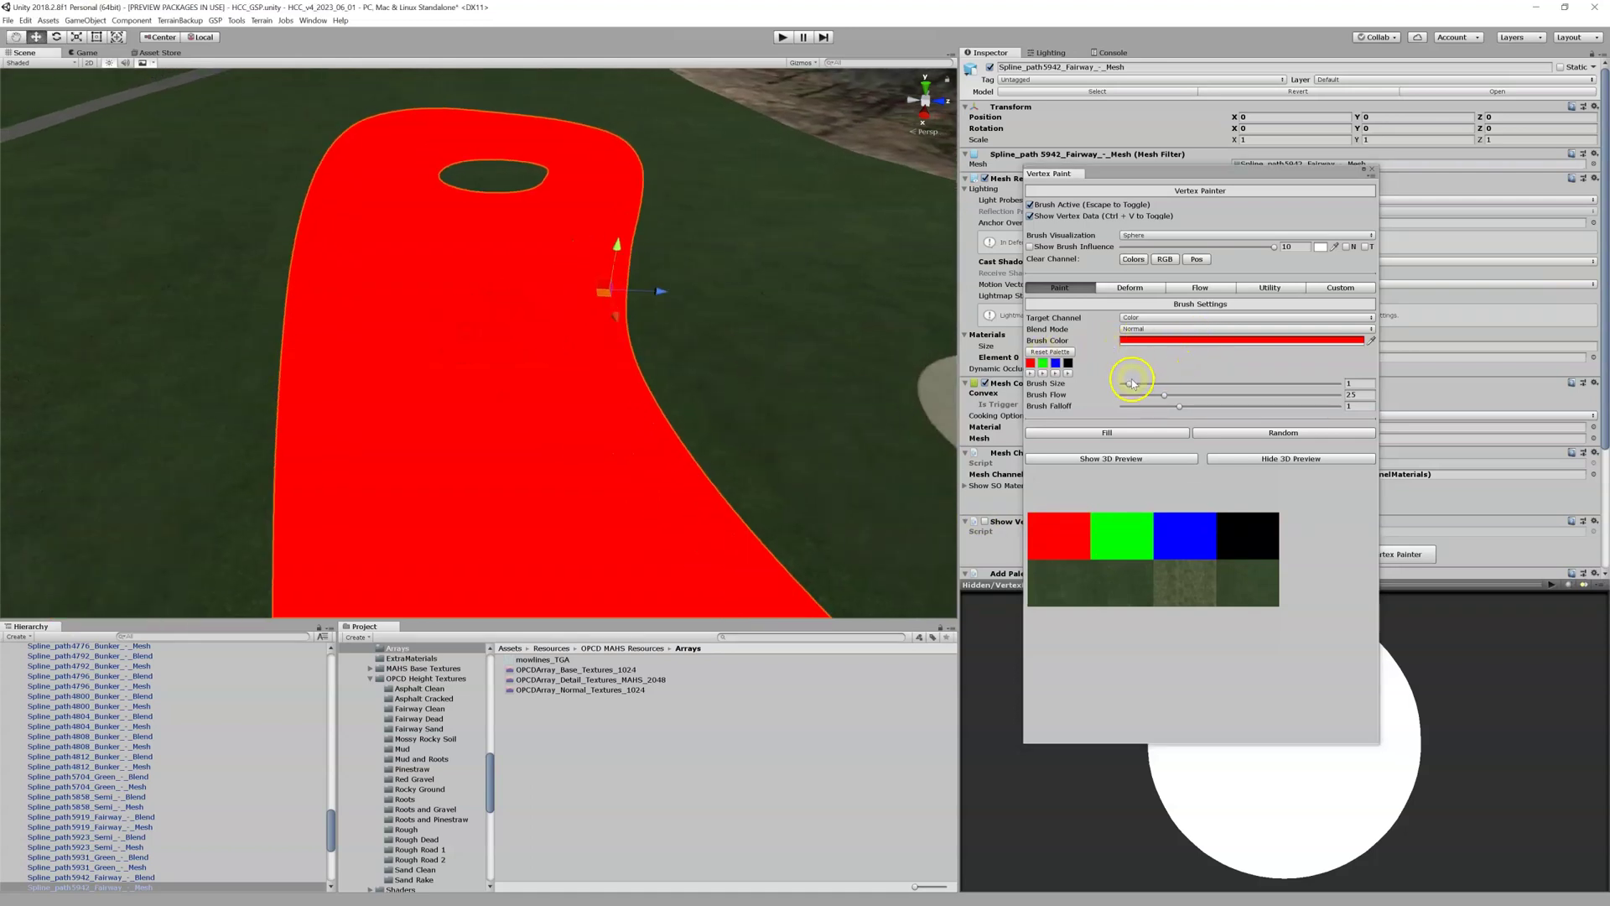
drag(1129, 386, 1161, 384)
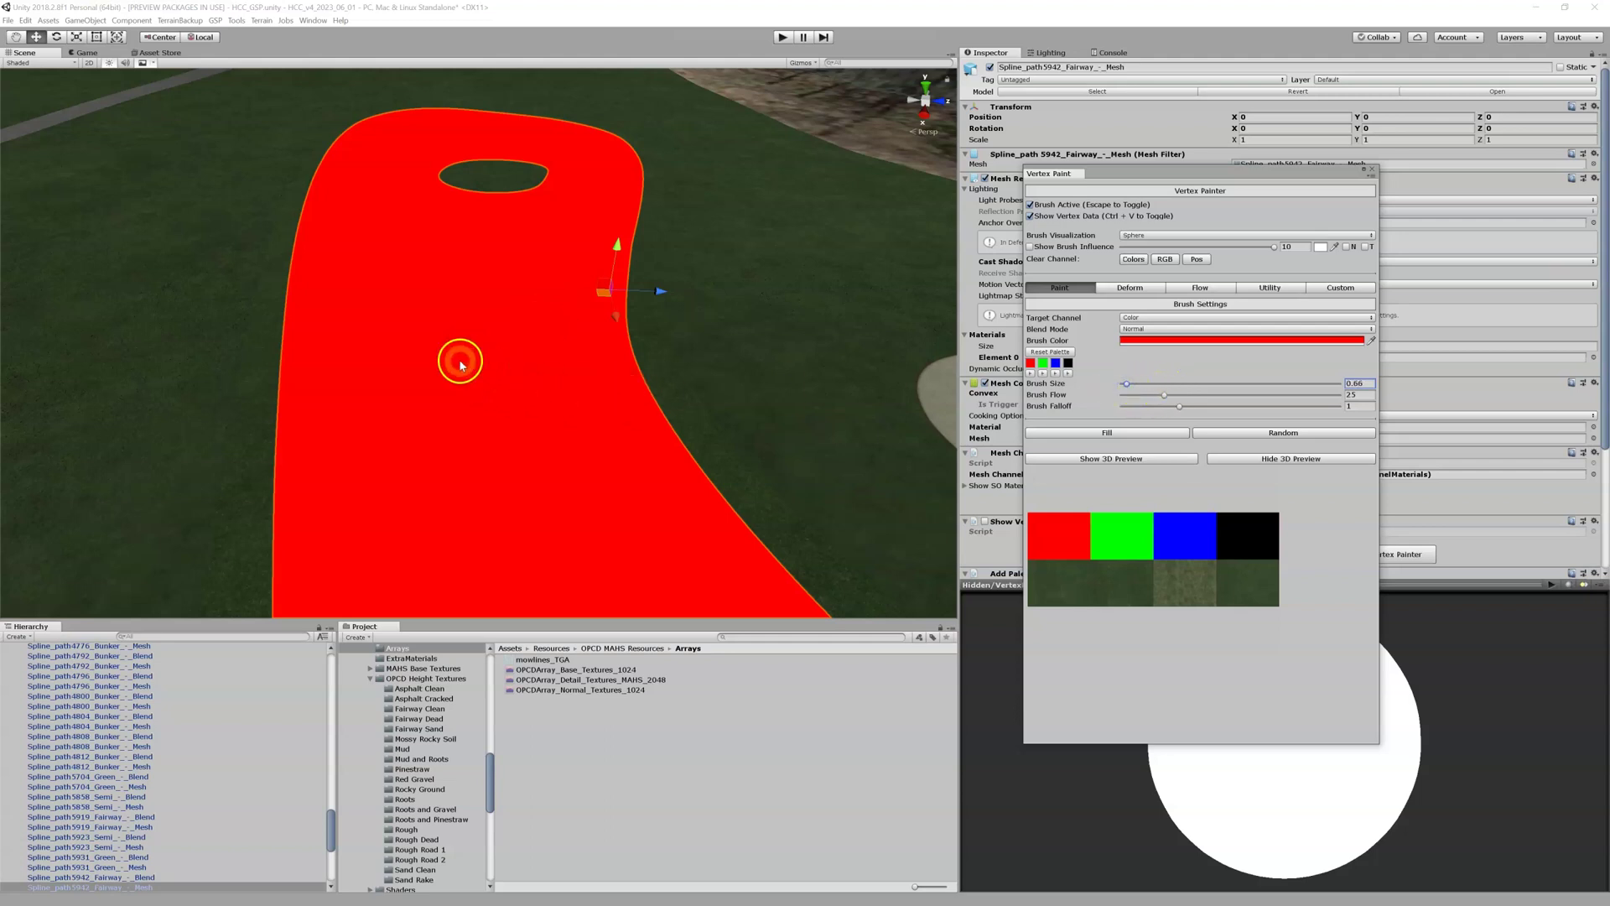
scroll(541, 416, up, 3)
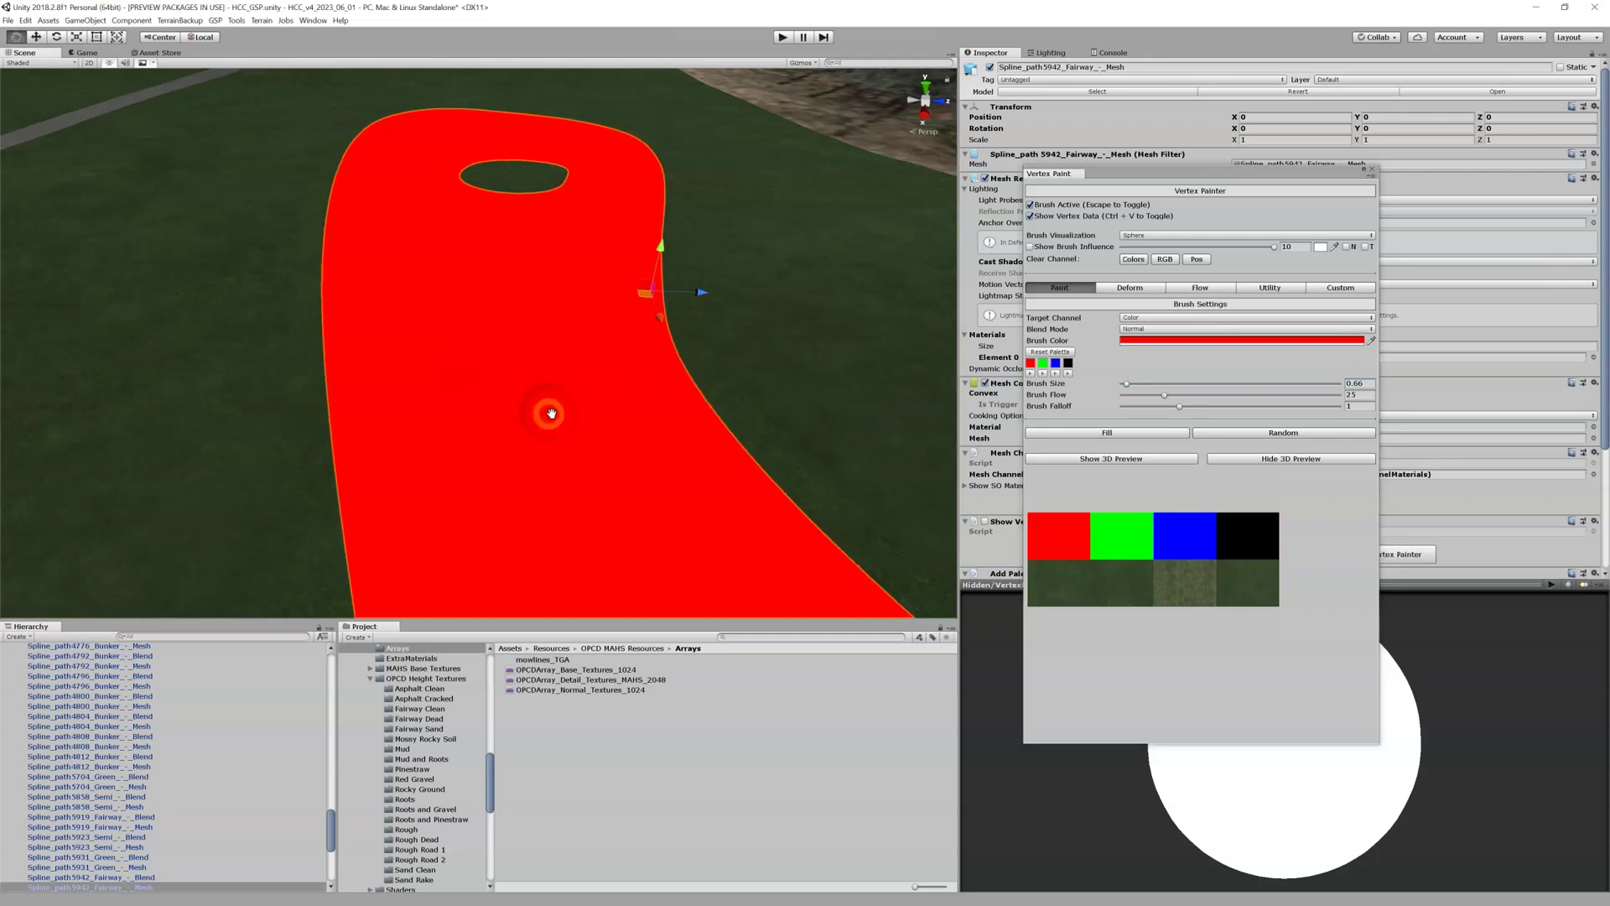
alt+drag(500, 414, 730, 464)
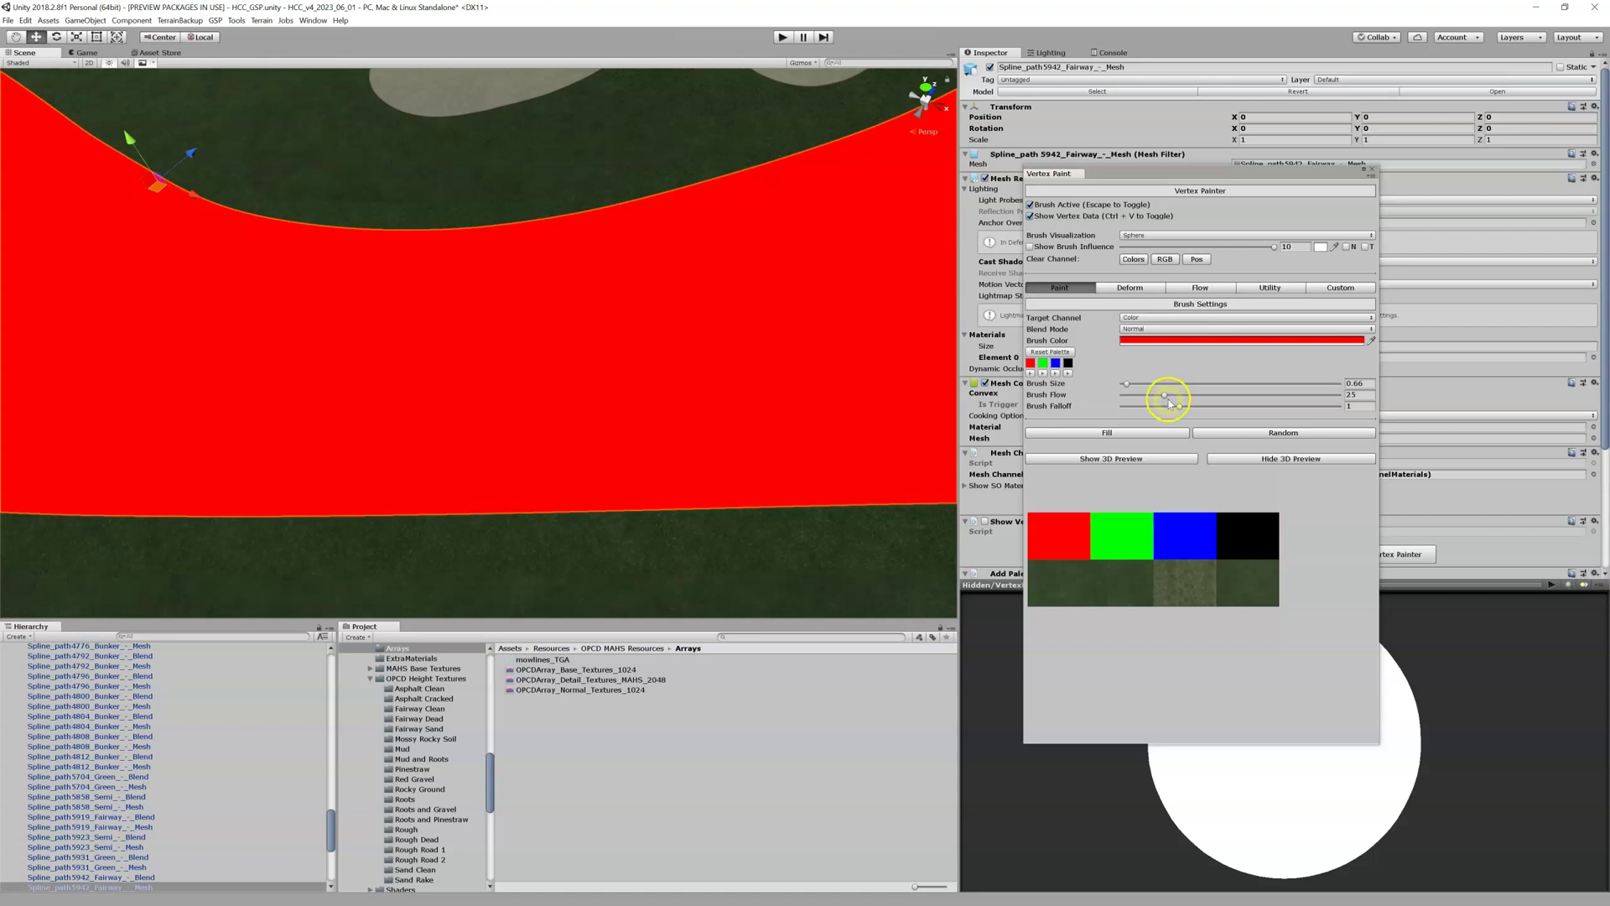
- Pick green and paint a green streak along the fairway's middle at brush flow 128
drag(1164, 396, 1137, 395)
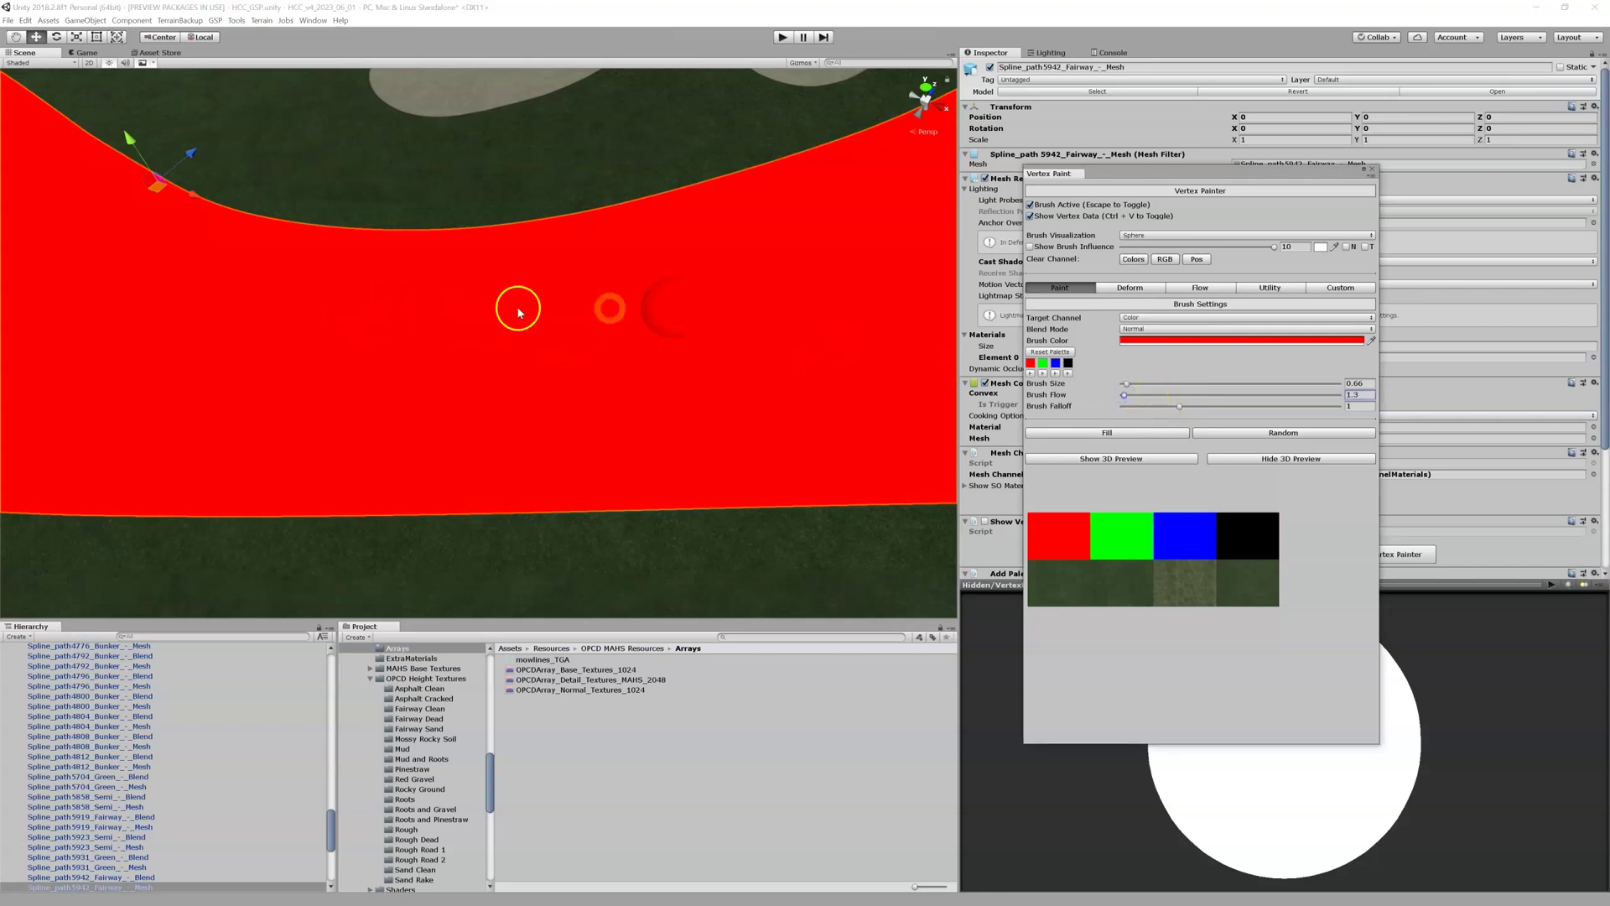
click(1044, 363)
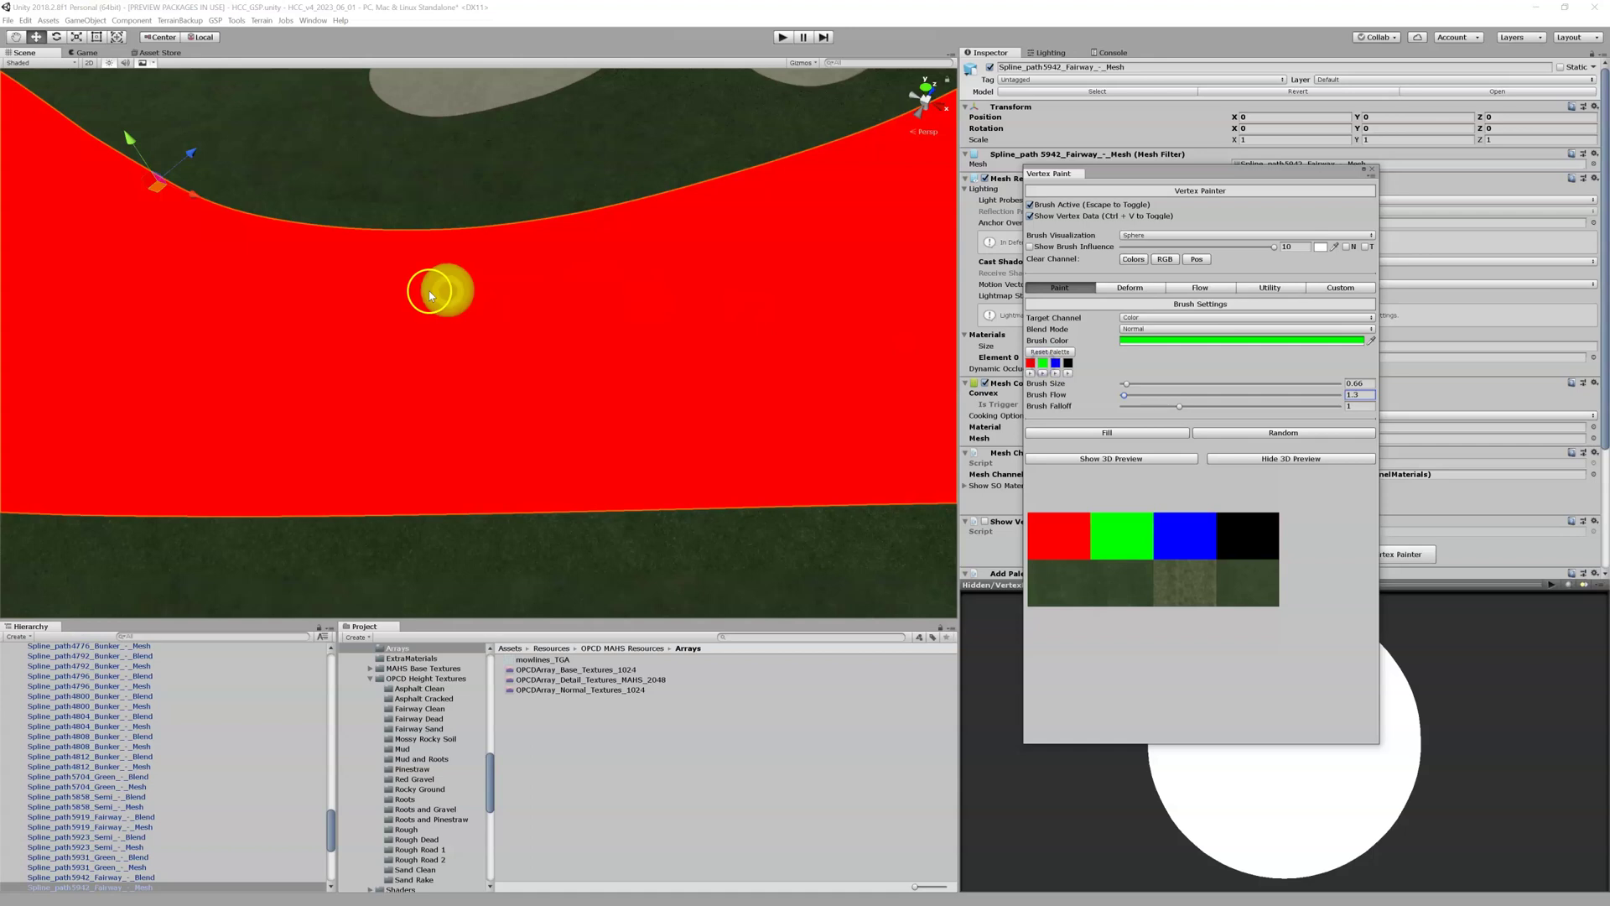
mouse_move(226, 298)
mouse_down()
mouse_move(840, 271)
mouse_move(180, 317)
mouse_move(136, 306)
mouse_move(739, 287)
mouse_move(291, 314)
mouse_move(183, 306)
mouse_move(545, 298)
mouse_move(429, 312)
mouse_move(567, 287)
mouse_move(497, 292)
mouse_move(726, 283)
mouse_move(640, 287)
mouse_move(682, 308)
mouse_move(413, 307)
mouse_move(341, 323)
mouse_move(159, 302)
mouse_move(349, 293)
mouse_move(251, 297)
mouse_move(336, 299)
mouse_up()
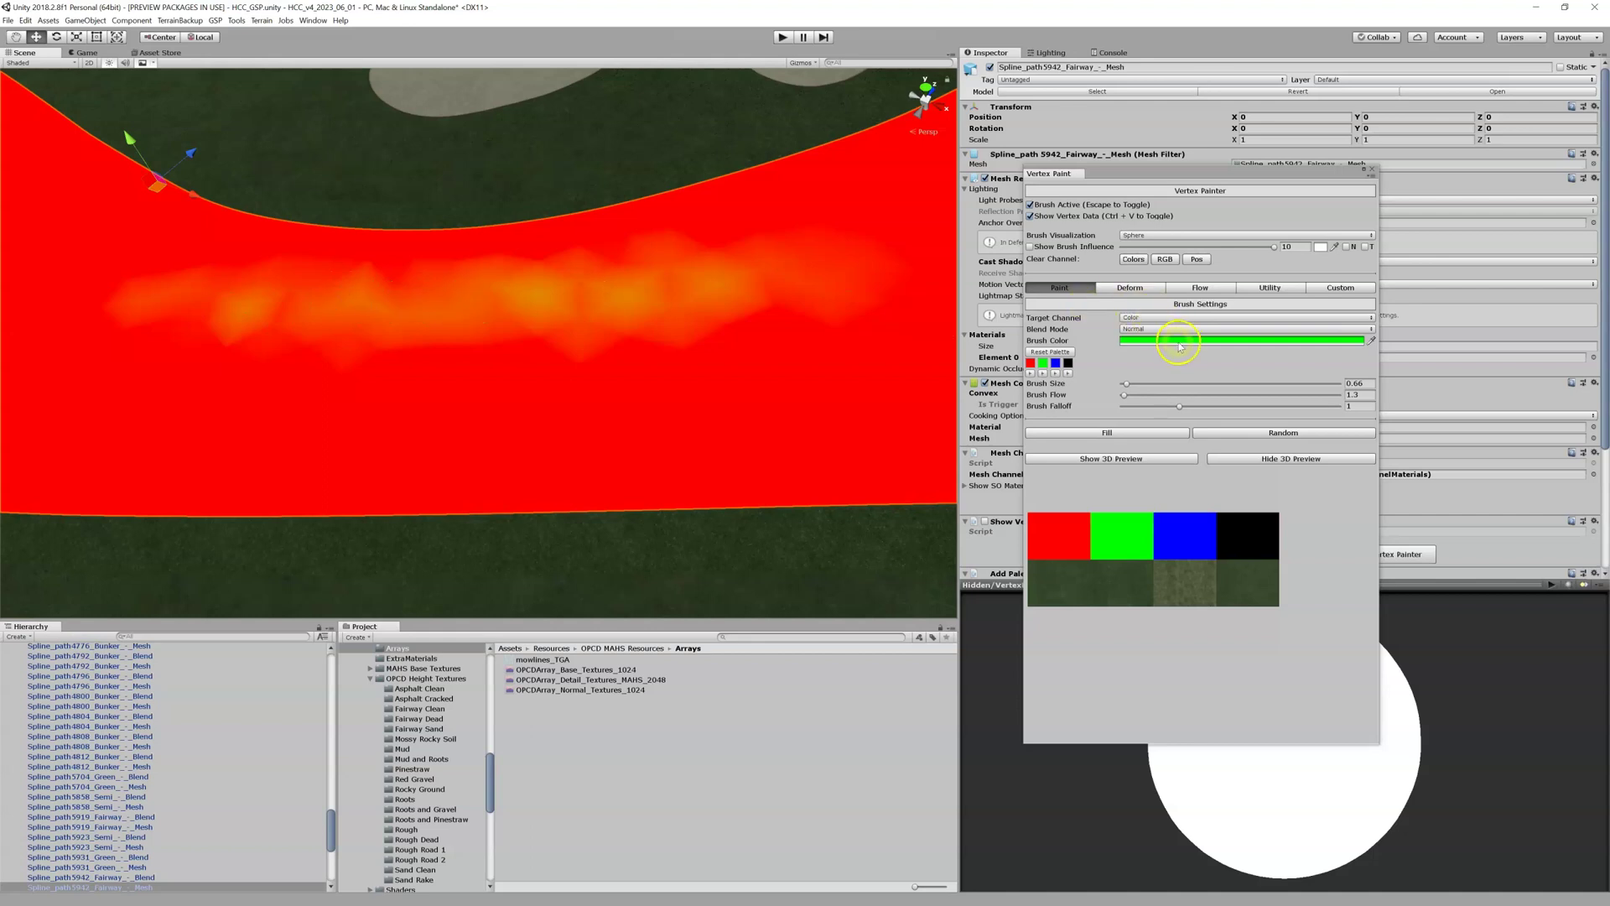
drag(1125, 396, 1220, 401)
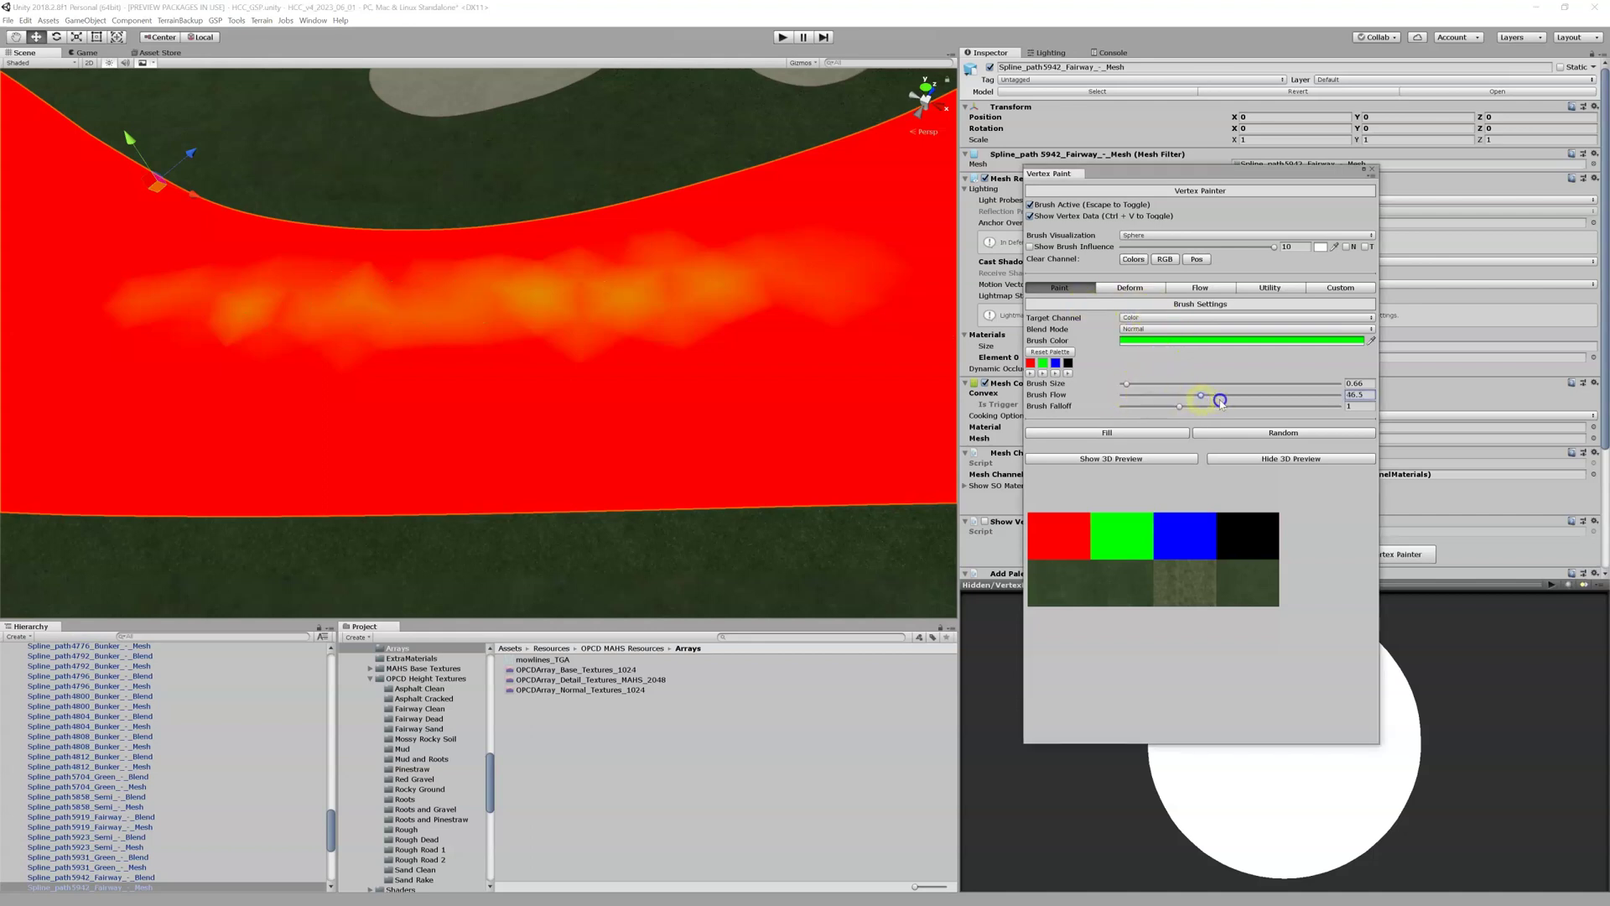
mouse_move(204, 317)
mouse_down()
mouse_move(154, 303)
mouse_move(791, 270)
mouse_move(140, 298)
mouse_move(508, 301)
mouse_move(784, 279)
mouse_move(428, 317)
mouse_up()
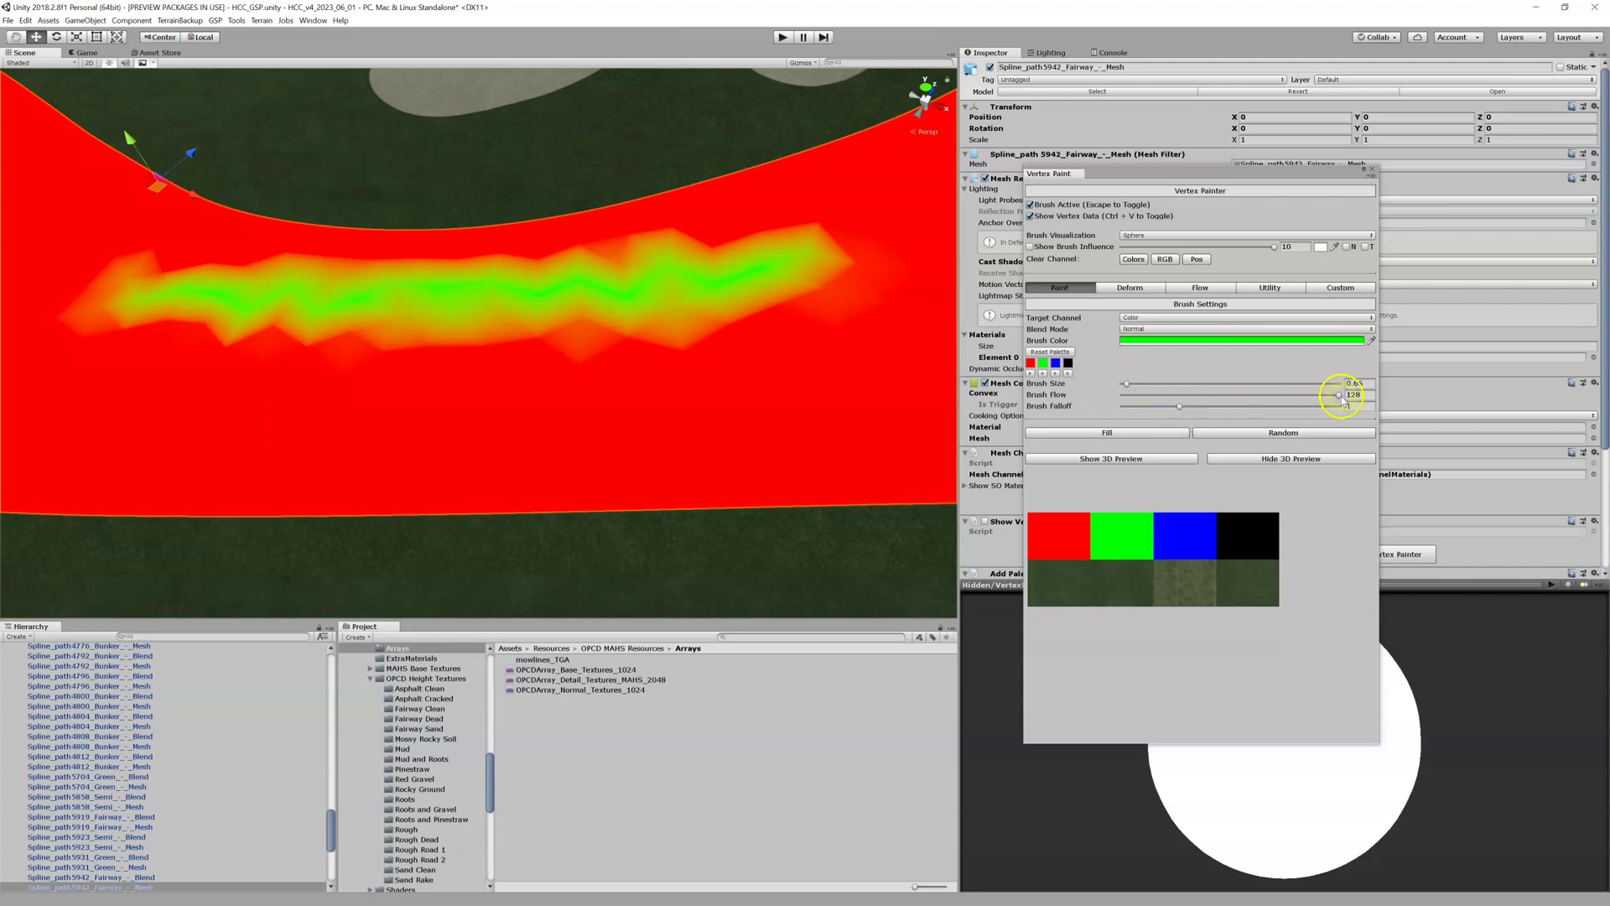
- Lower the flow, enlarge the brush to 2.66, paint green across the lower fairway, then select red
drag(1340, 399, 1259, 401)
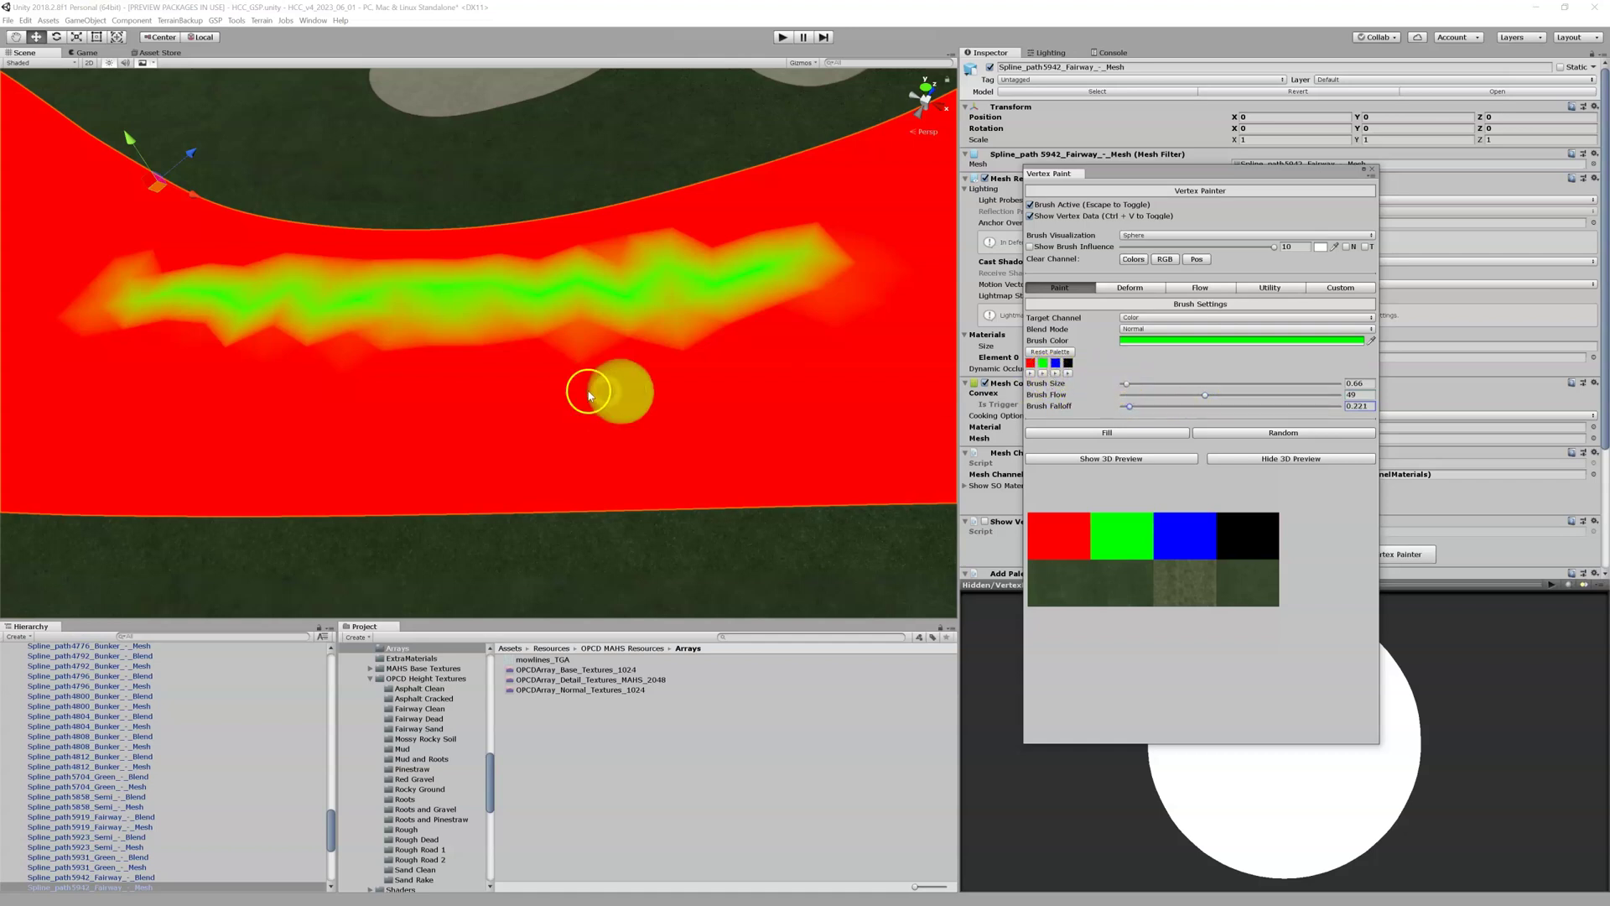
drag(1143, 384, 1145, 385)
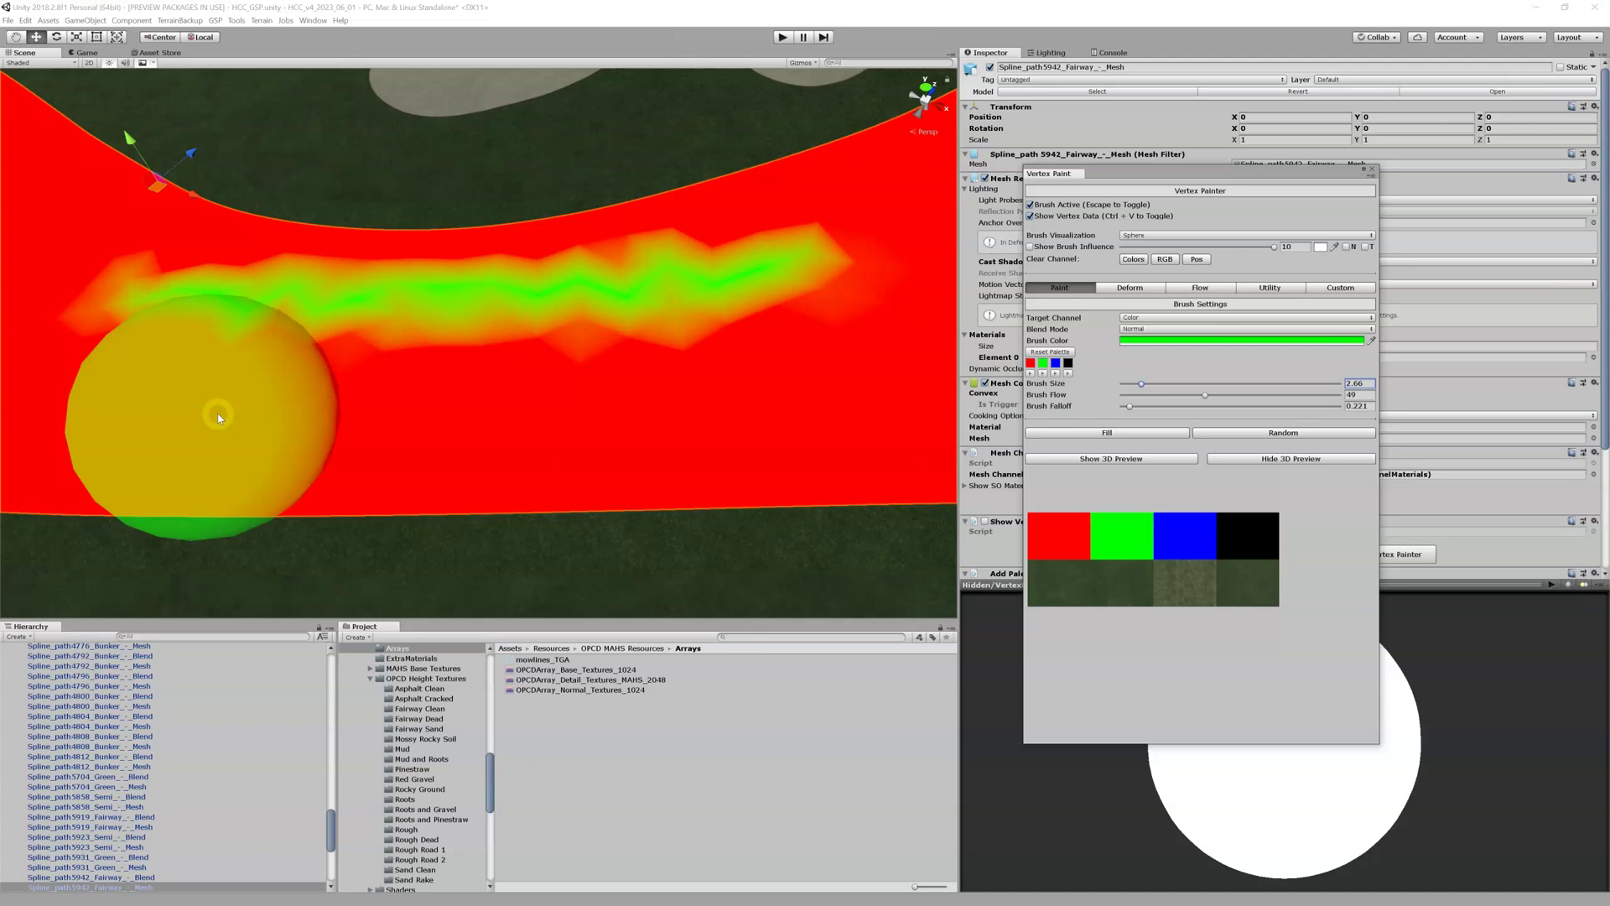
drag(219, 418, 809, 396)
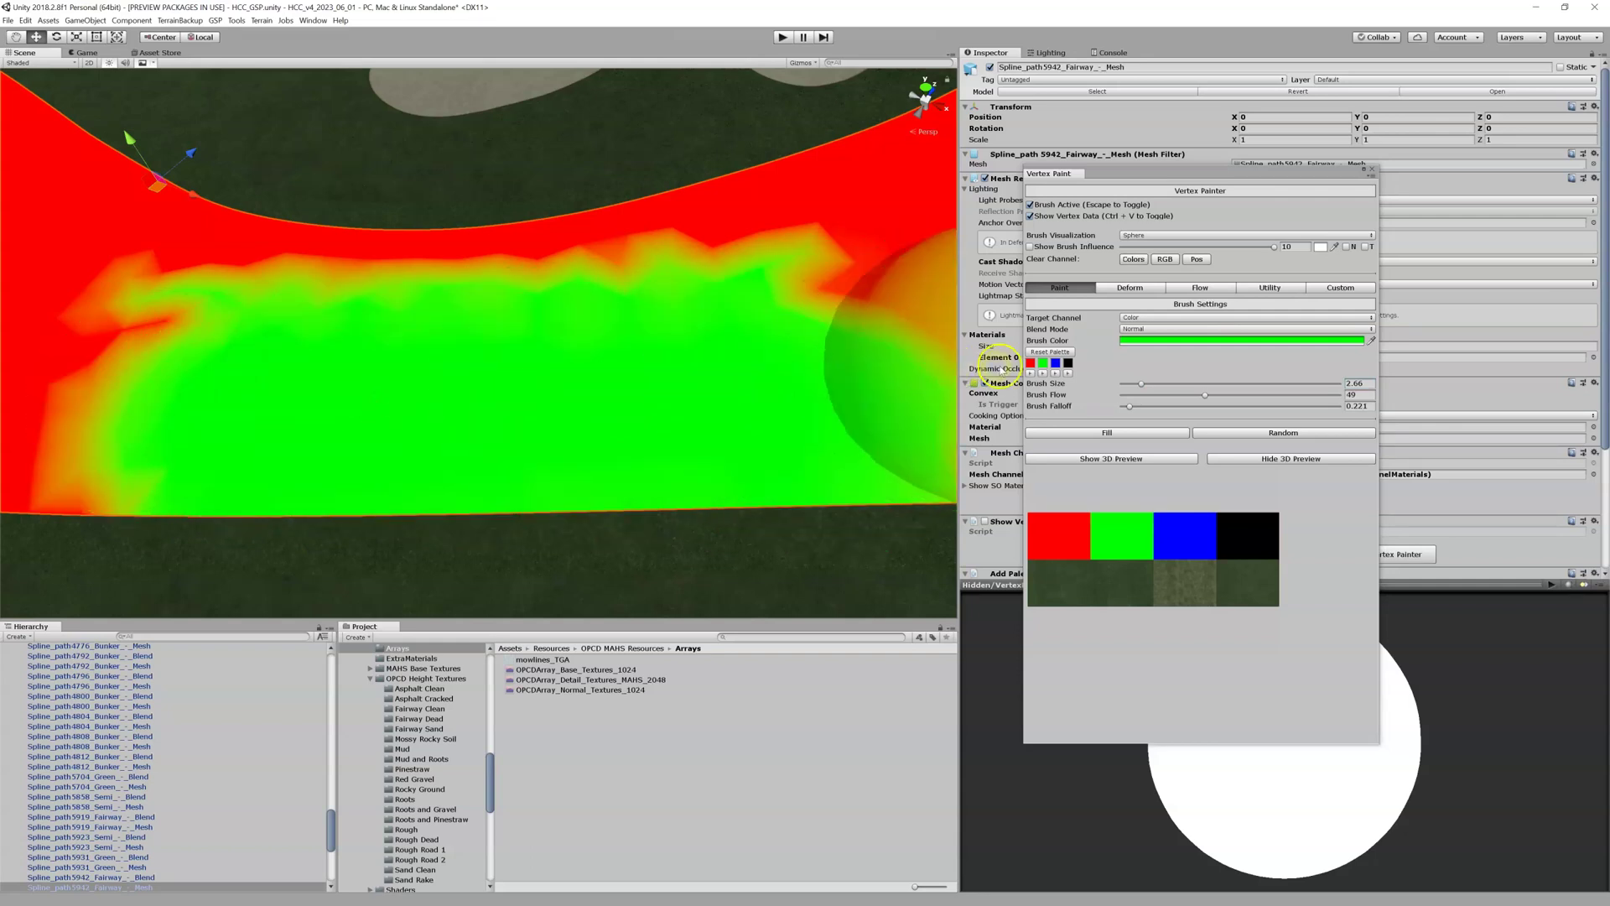
click(1031, 363)
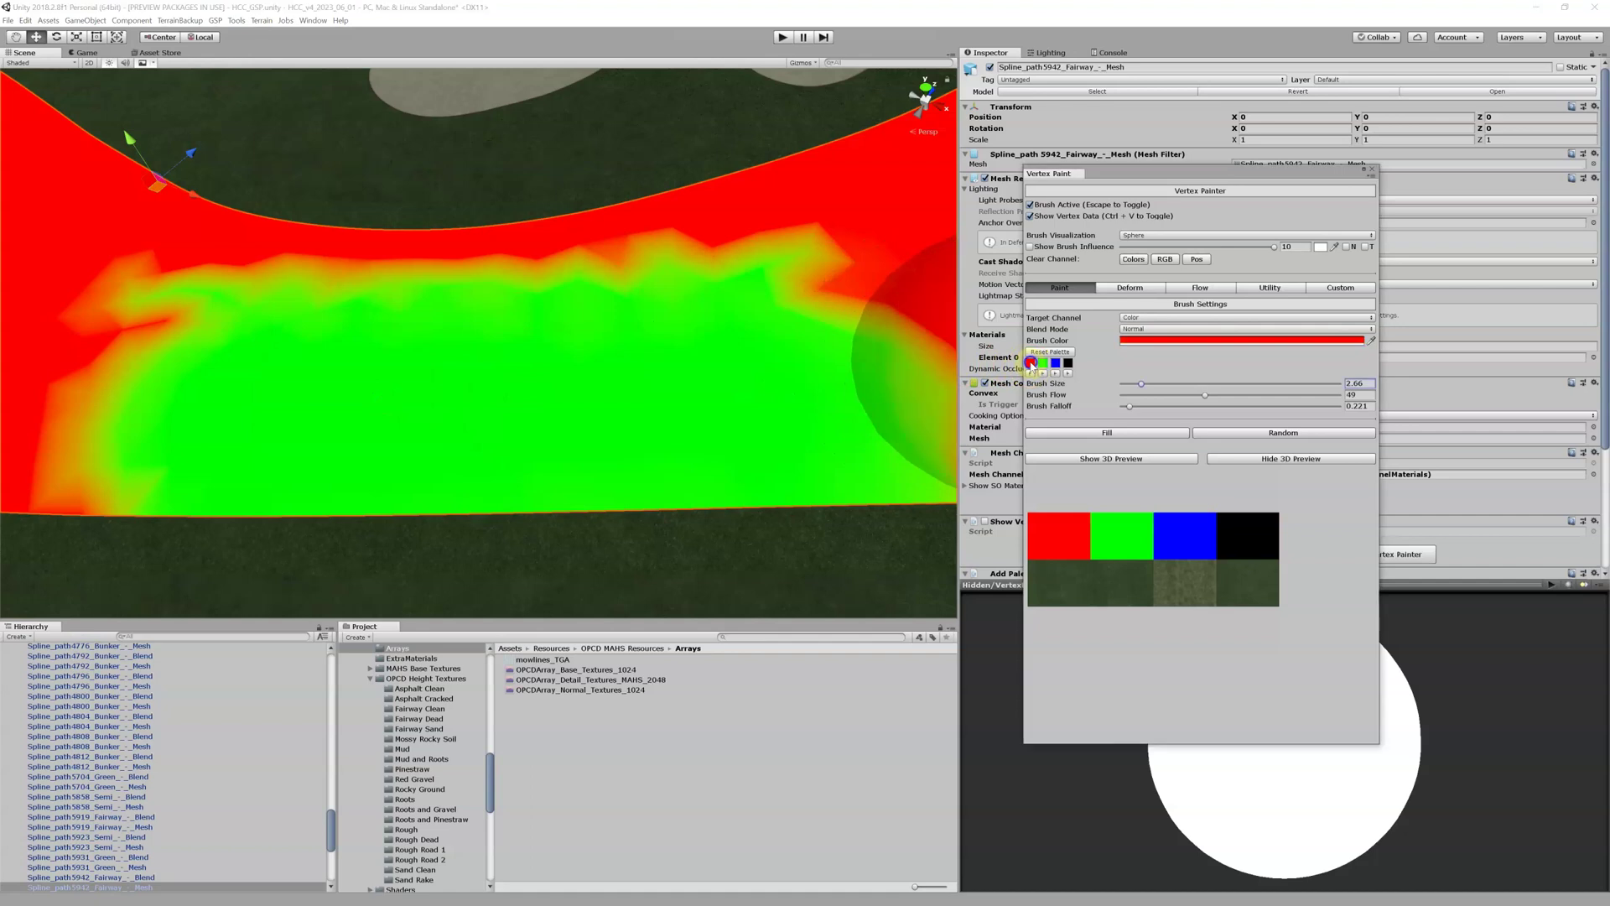
- Fill the fairway red, raise the brush falloff, and paint a green stroke across it
click(1082, 432)
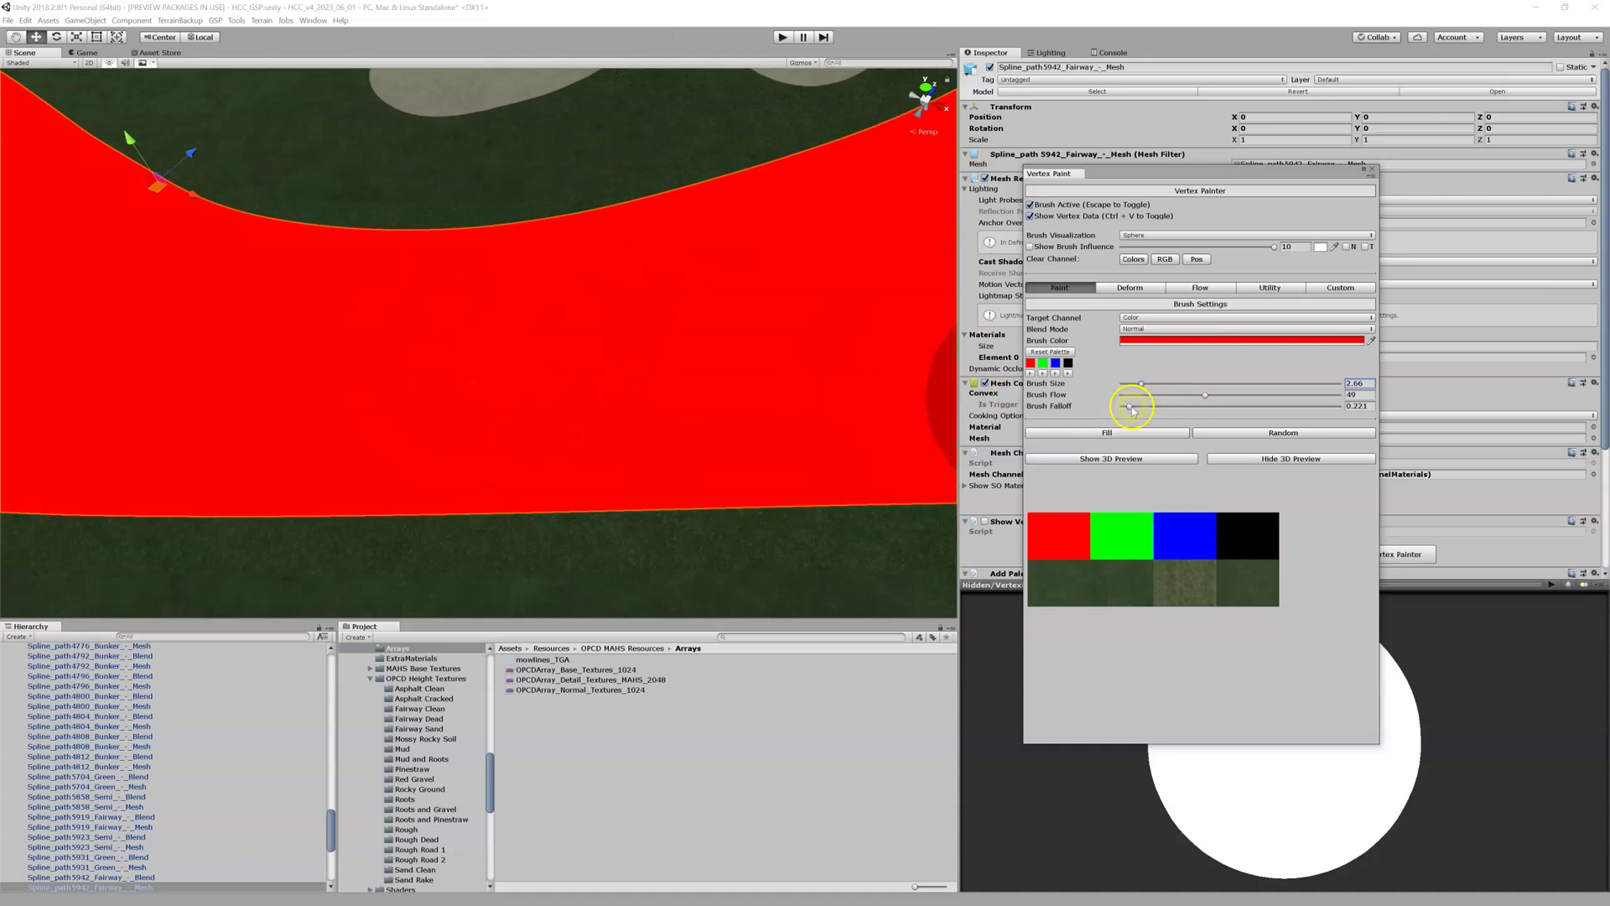
drag(1131, 407, 1202, 408)
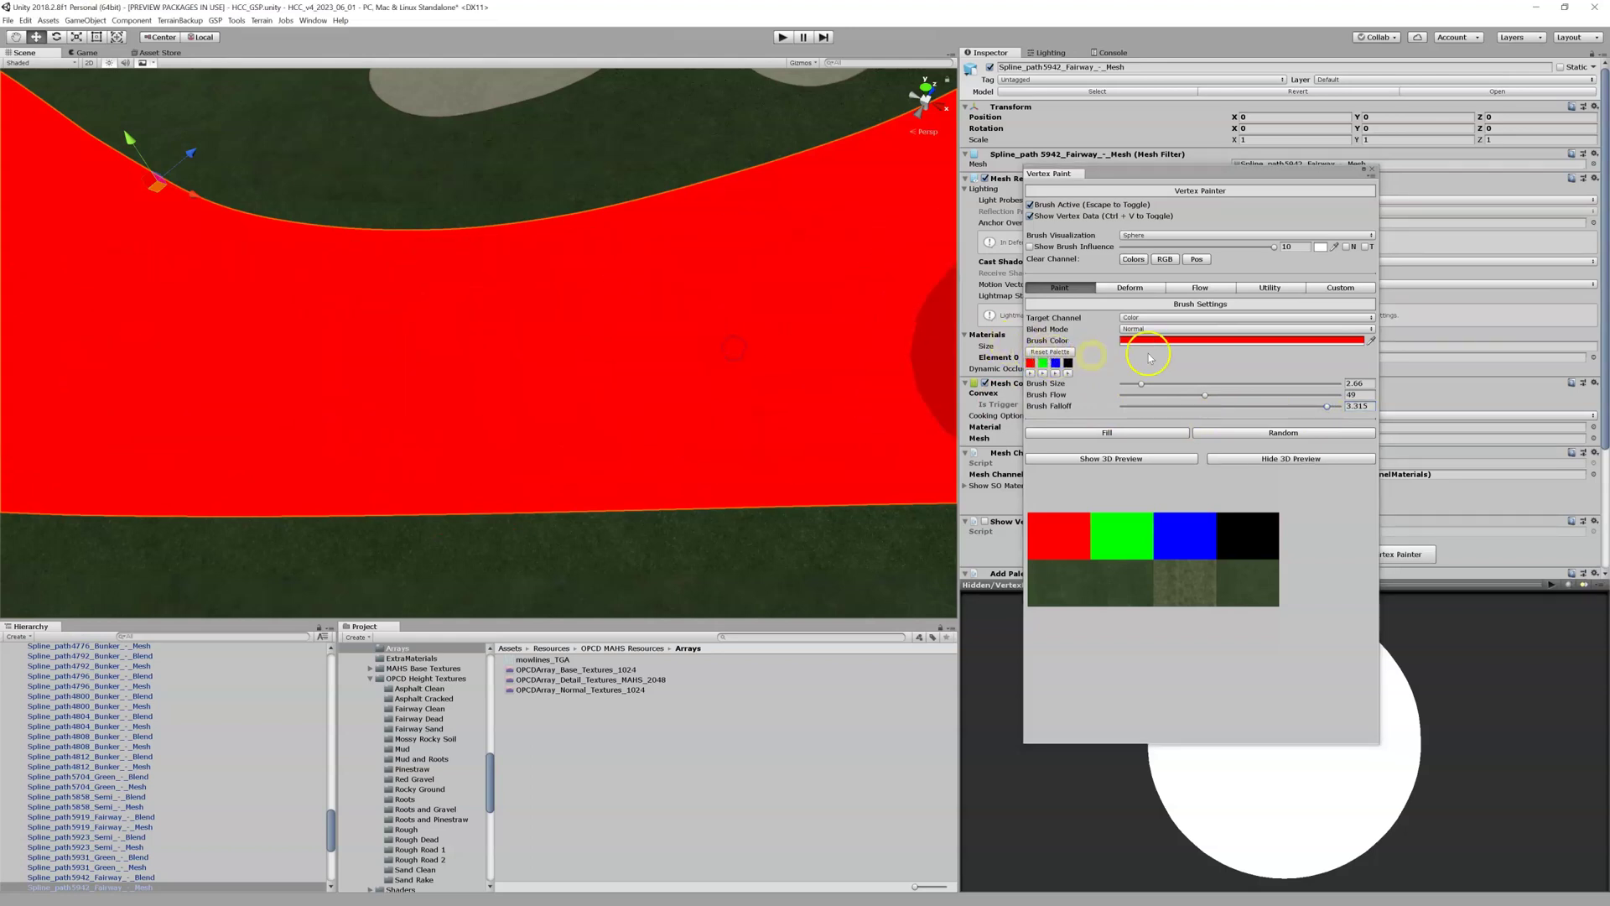
click(1043, 364)
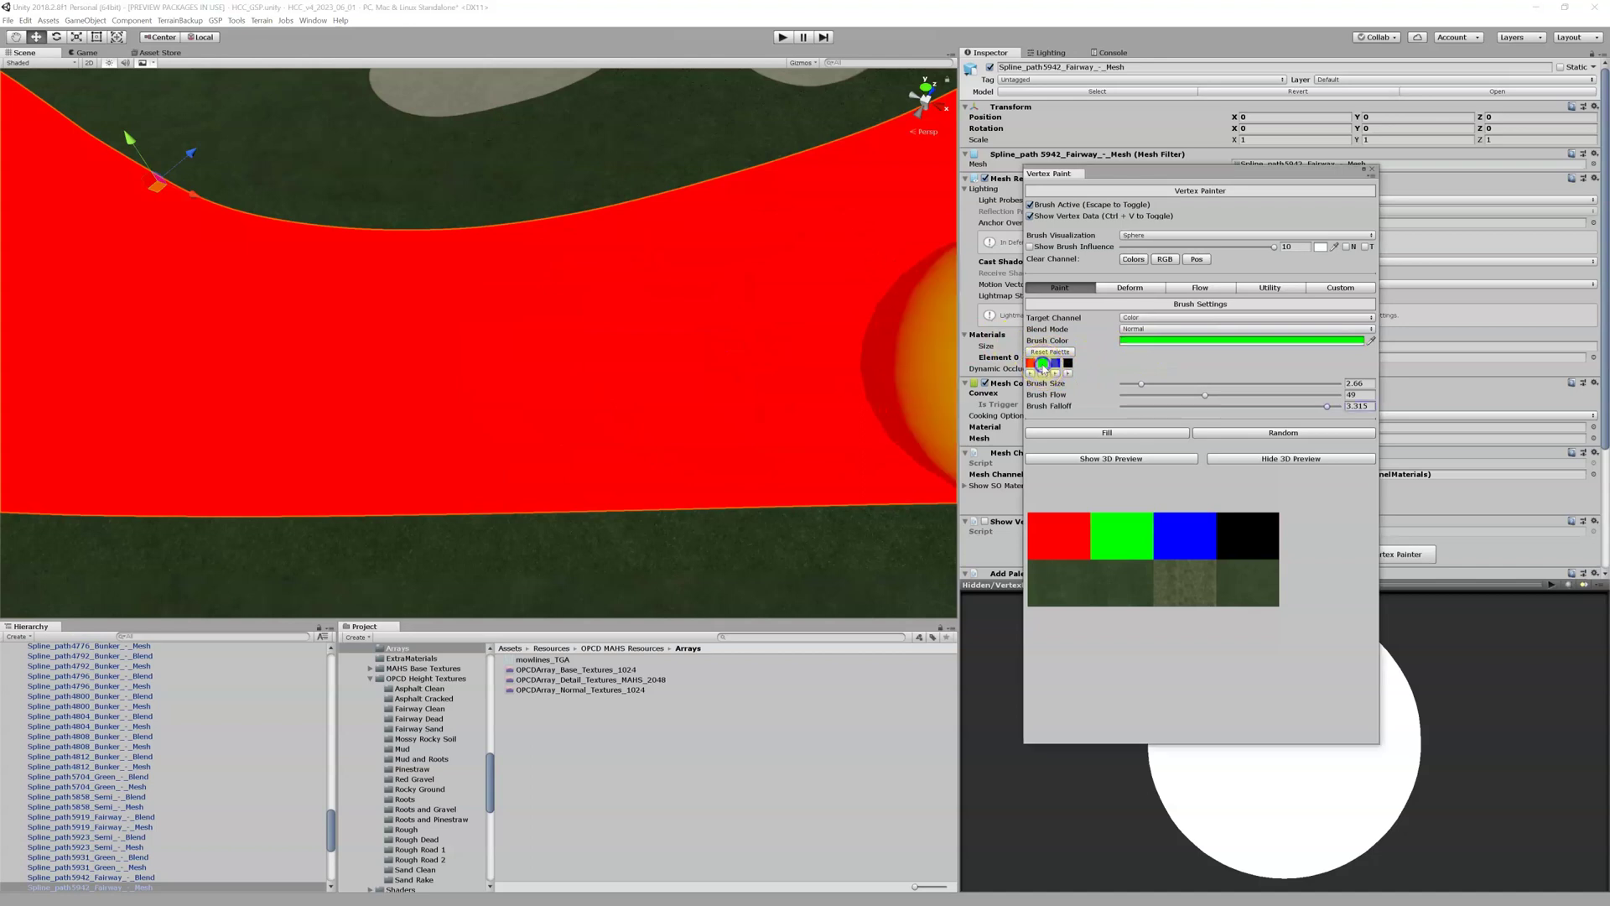
mouse_move(174, 353)
mouse_down()
mouse_move(336, 366)
mouse_move(748, 341)
mouse_up()
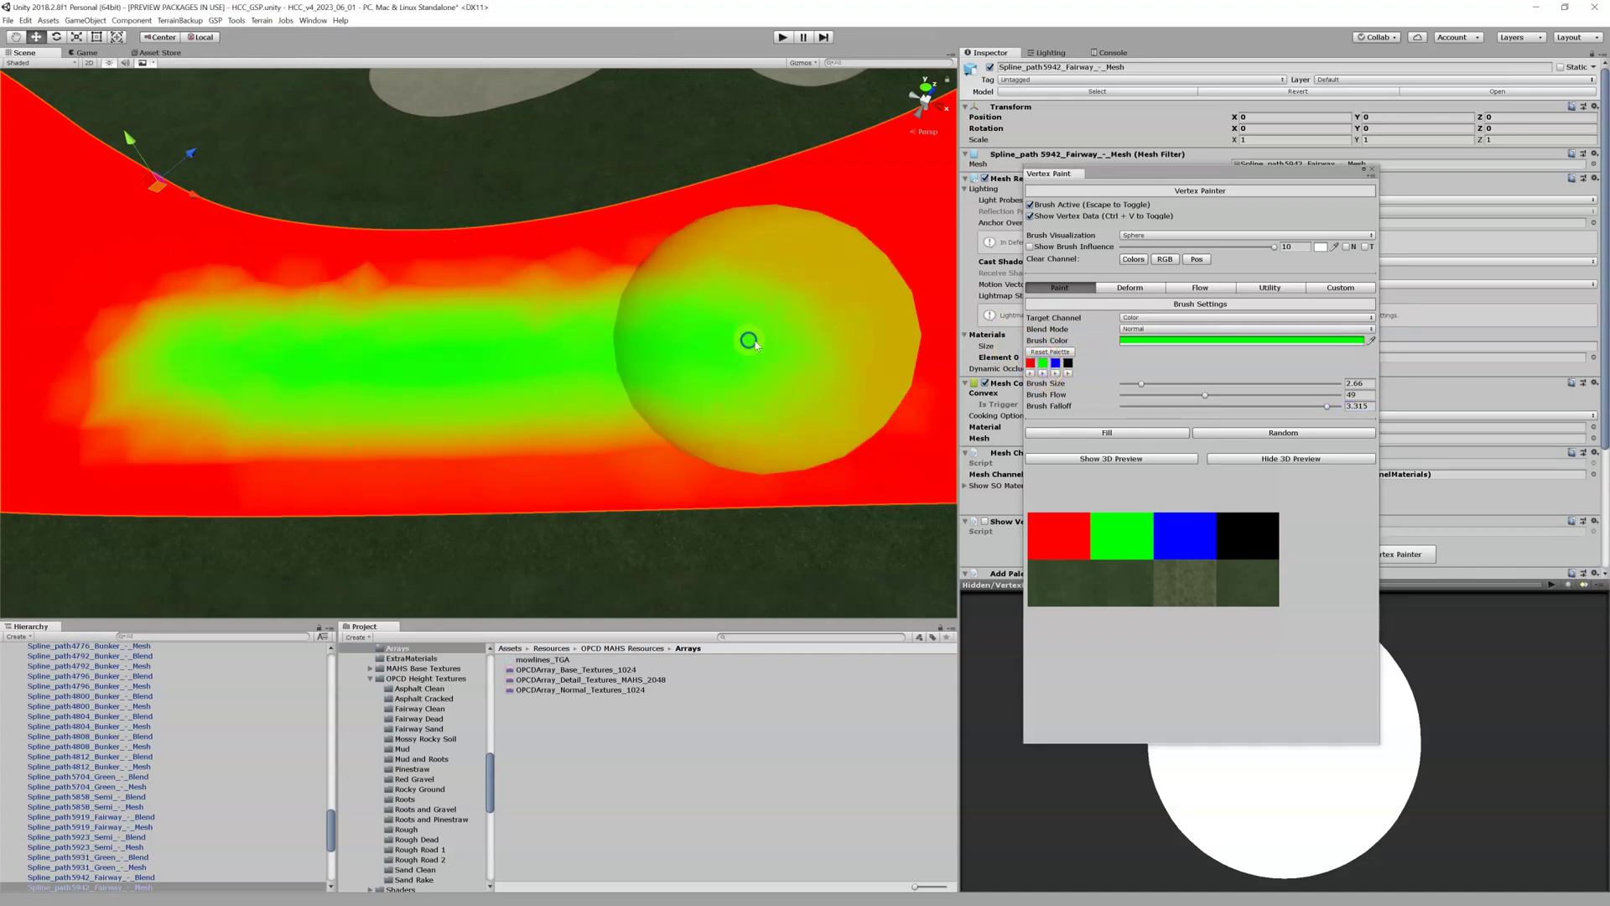
- Refill the fairway red and paint a soft-edged green band along its centre at falloff 3.5
drag(1328, 409, 1336, 406)
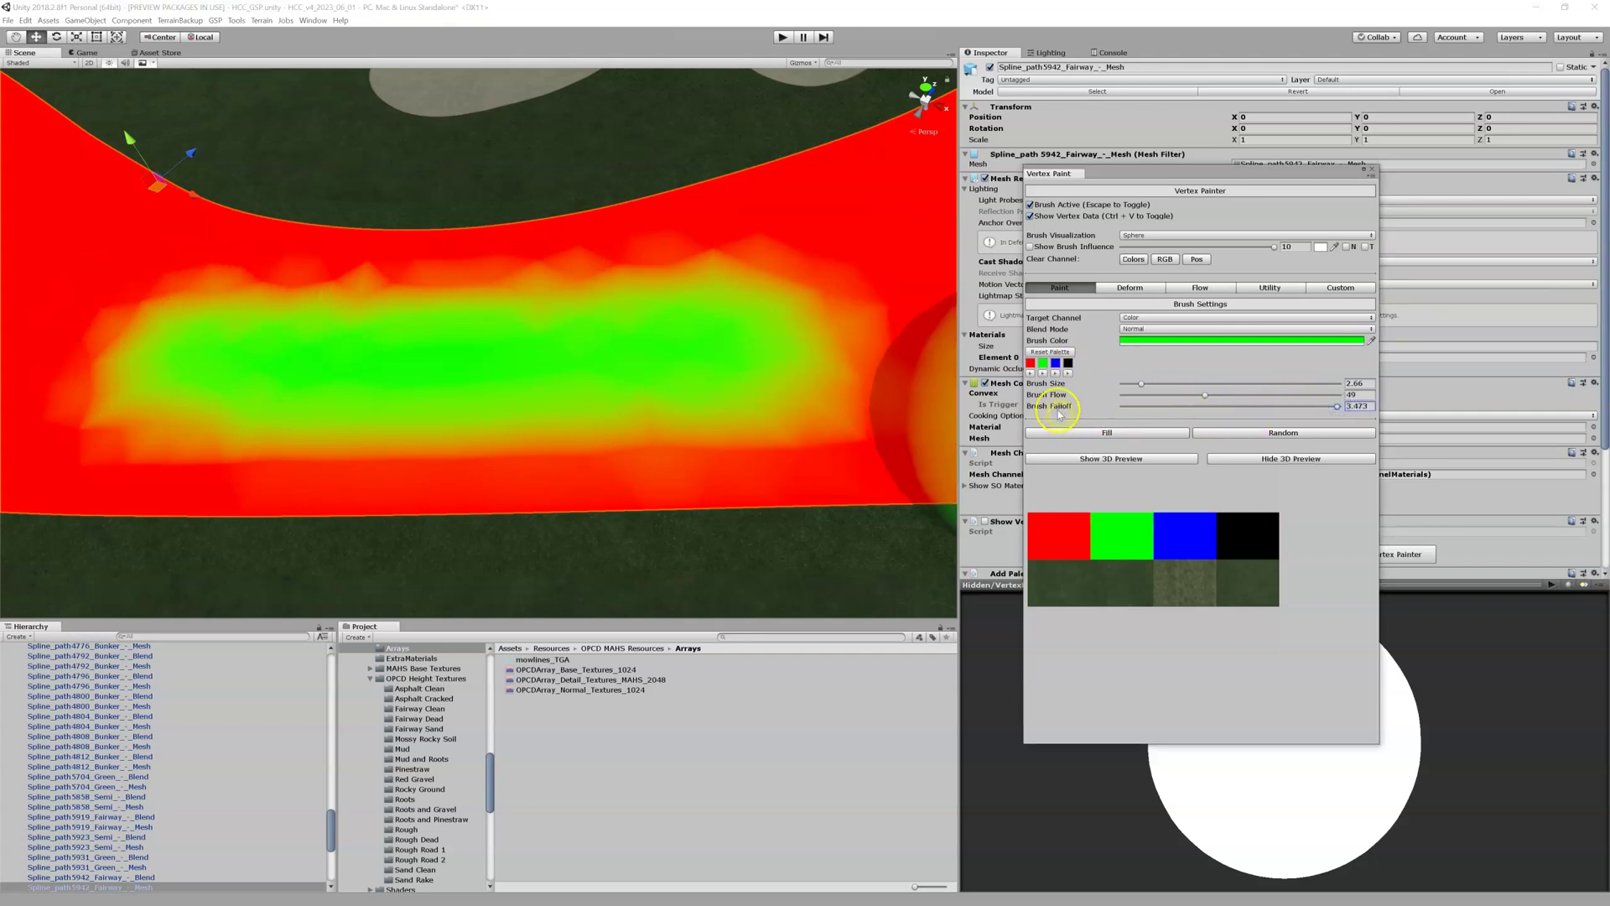
click(1031, 363)
click(1067, 432)
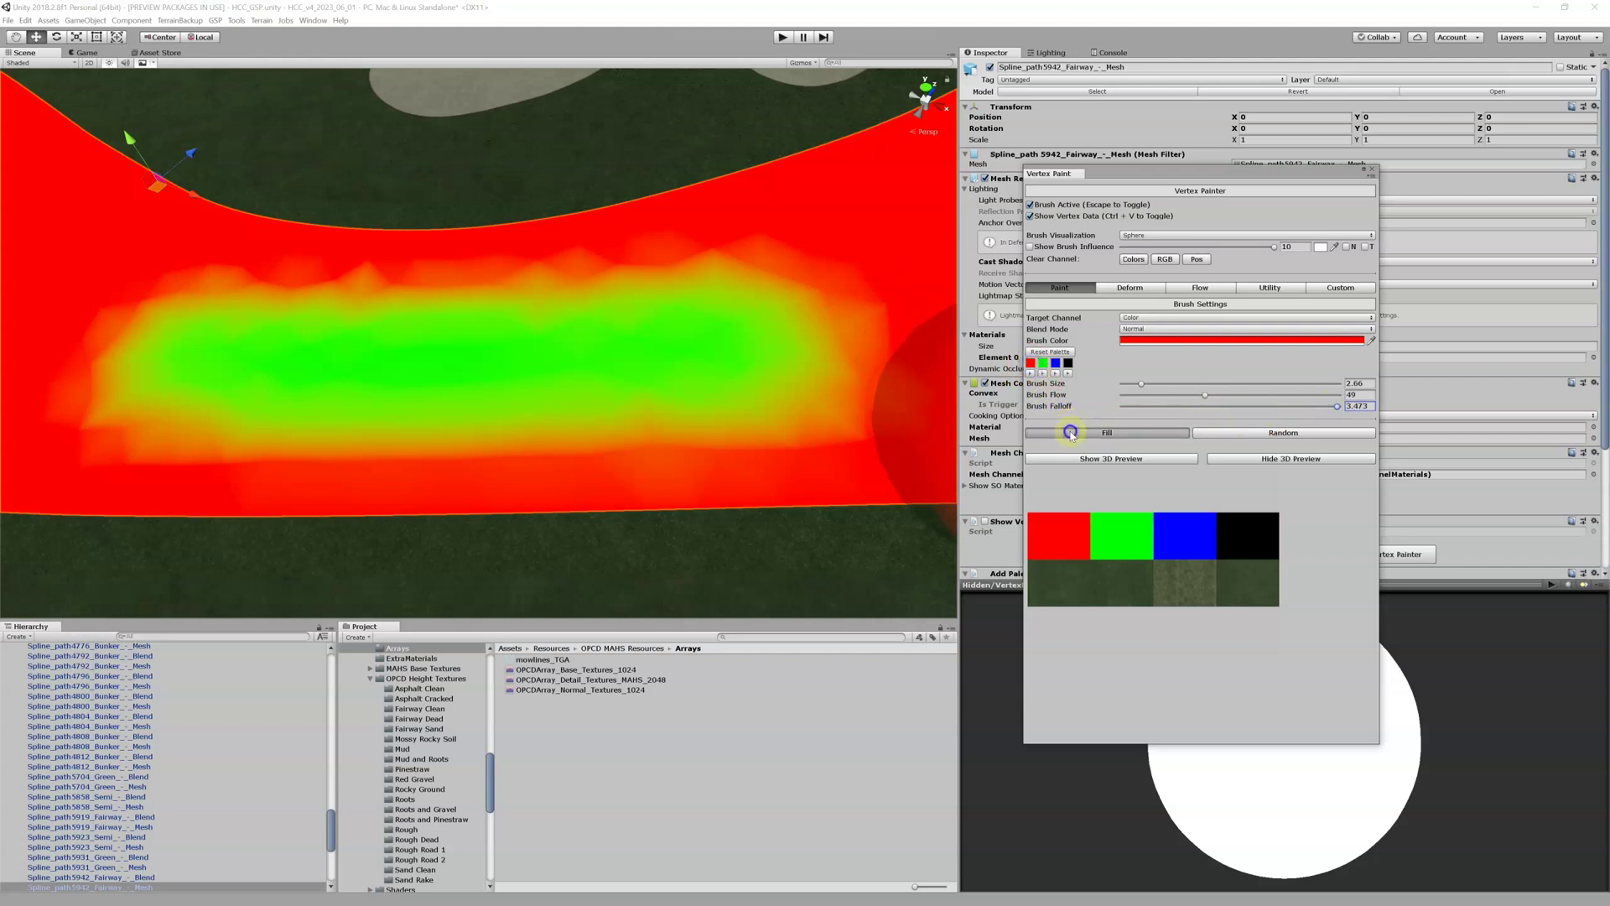
click(1348, 406)
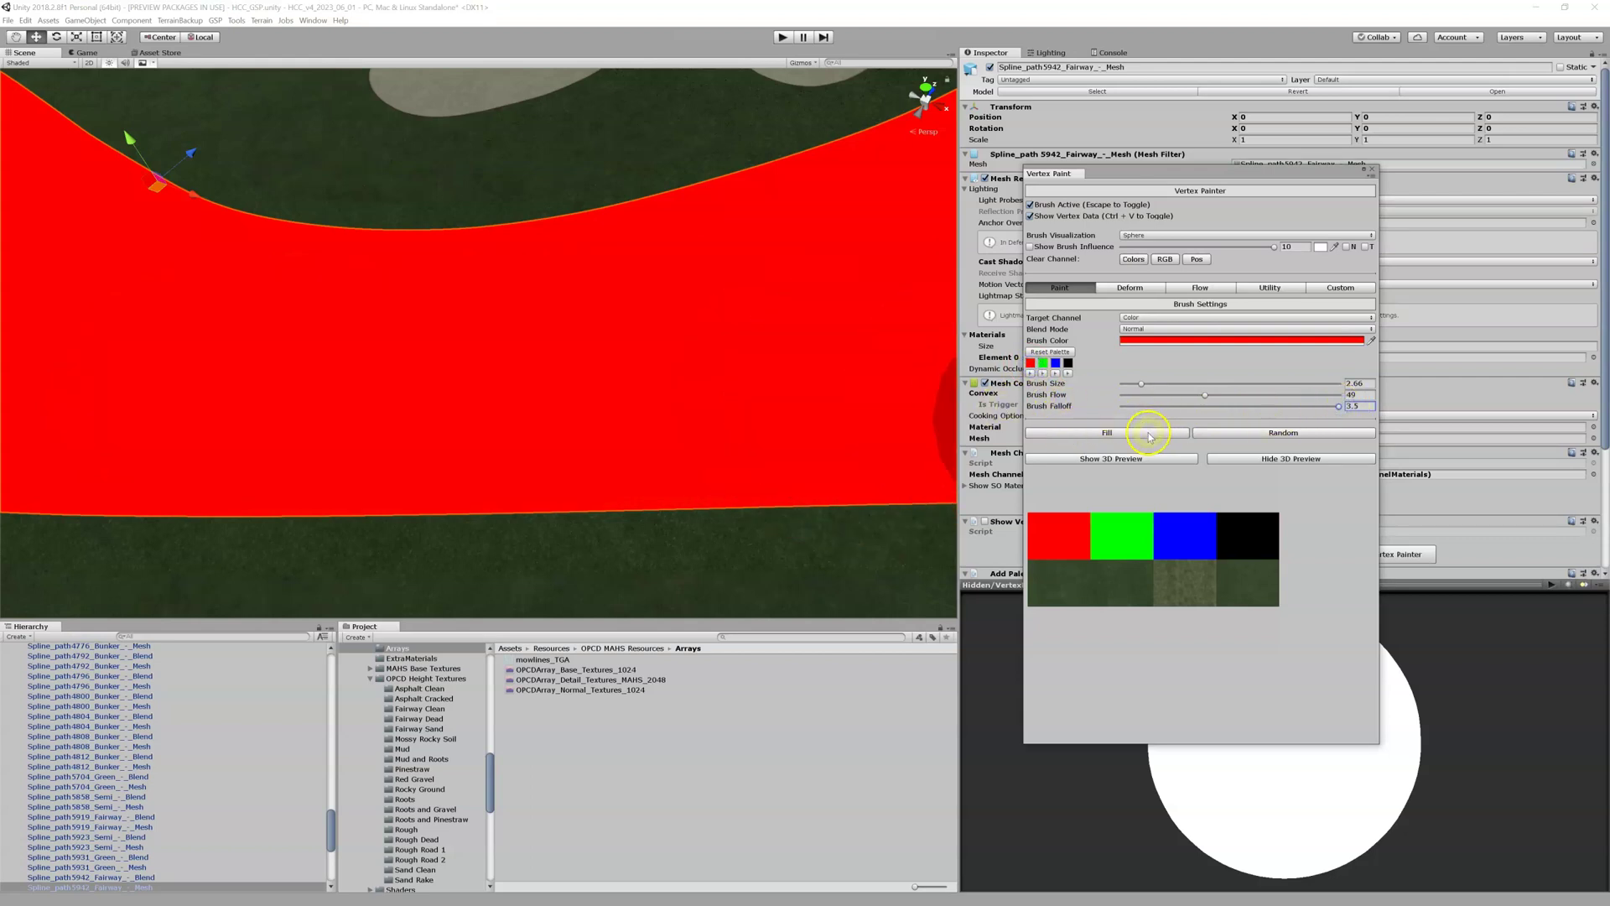
click(1043, 362)
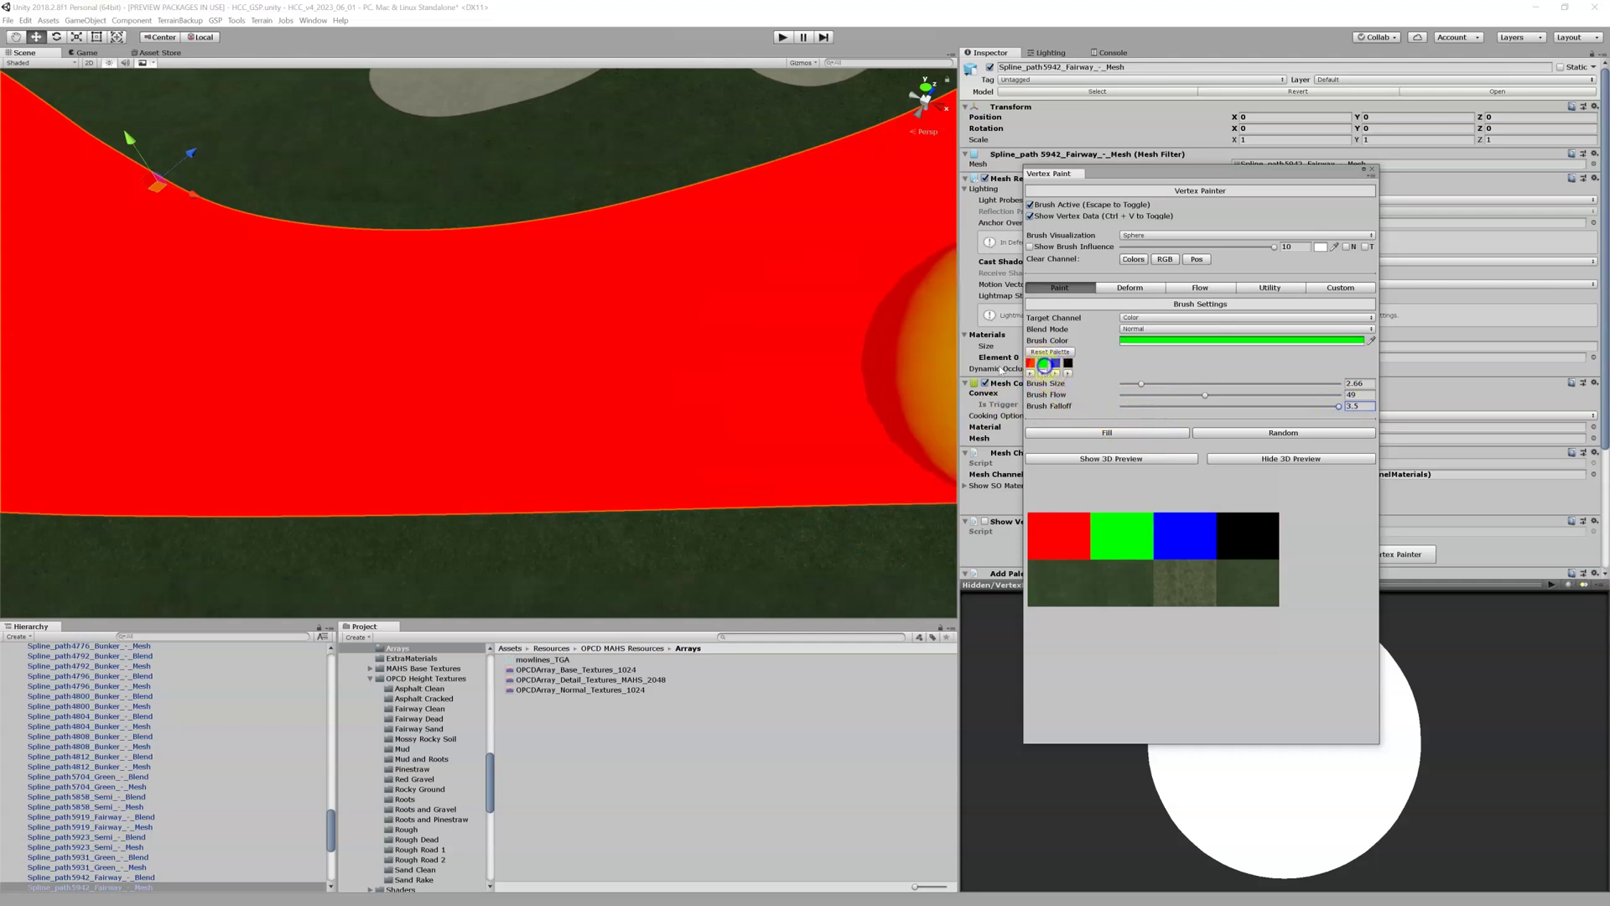
click(140, 372)
drag(139, 373, 753, 349)
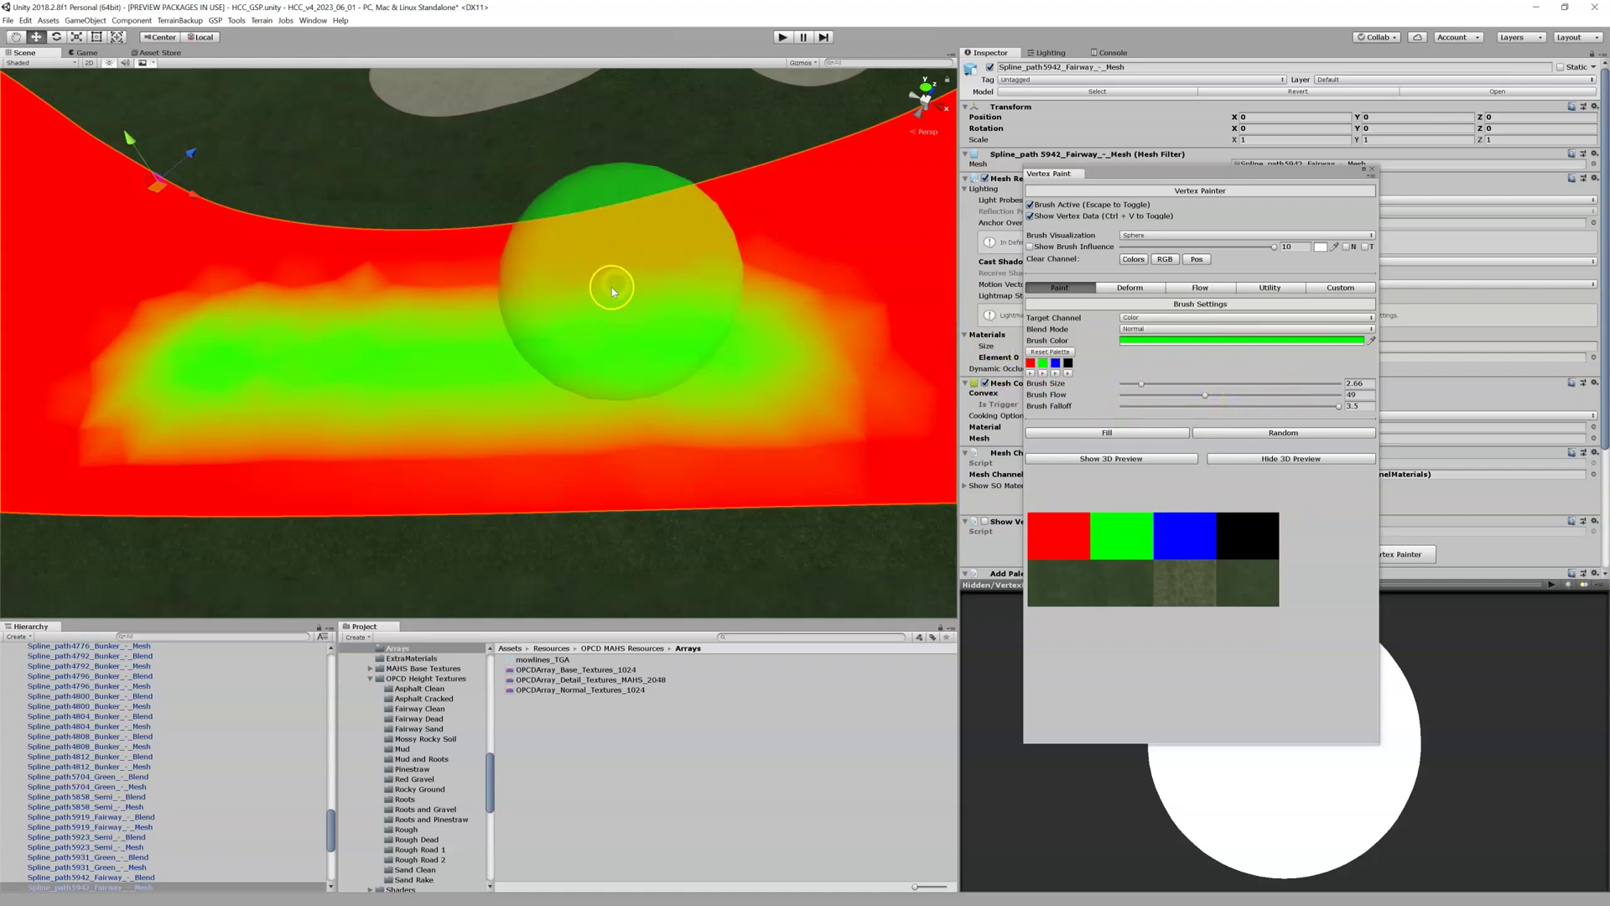
scroll(611, 288, down, 3)
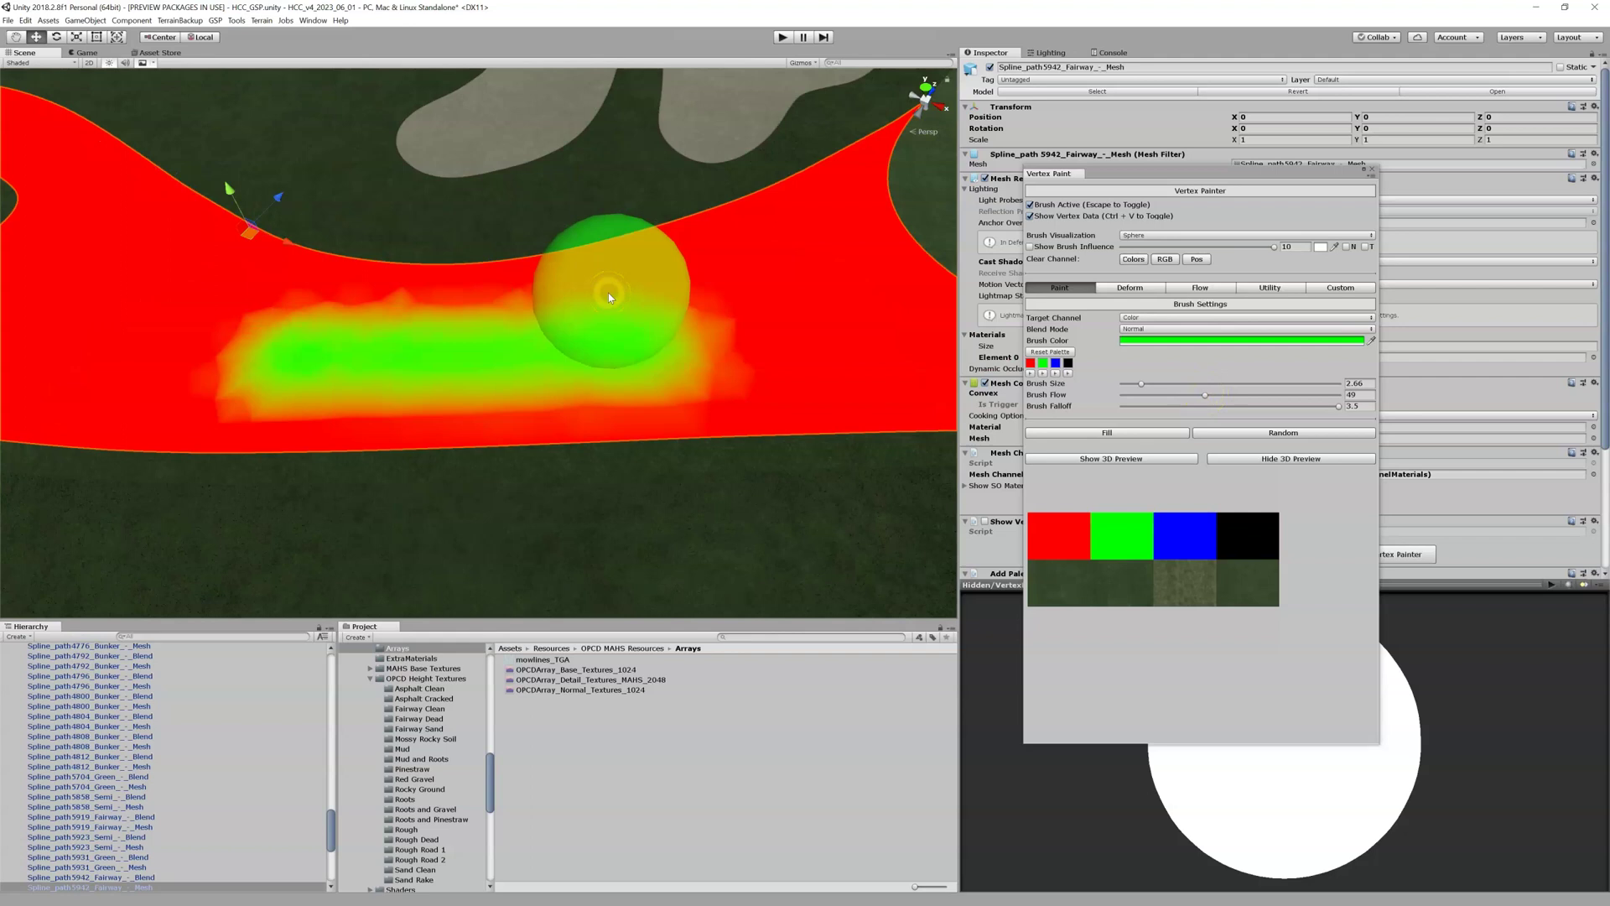
scroll(607, 293, up, 3)
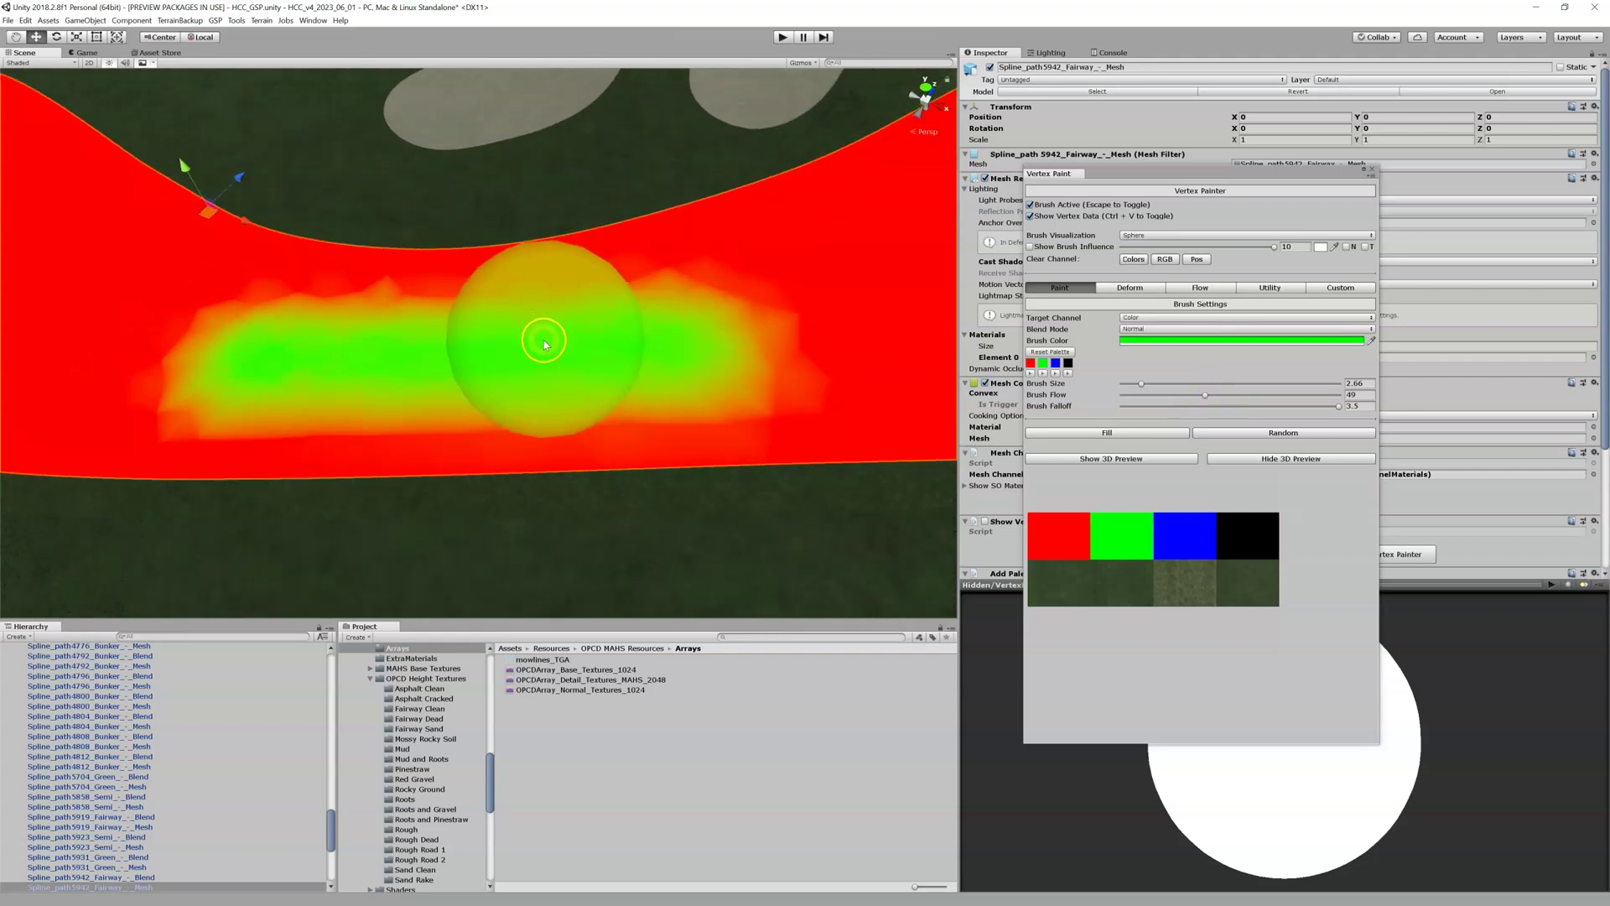
scroll(544, 344, down, 2)
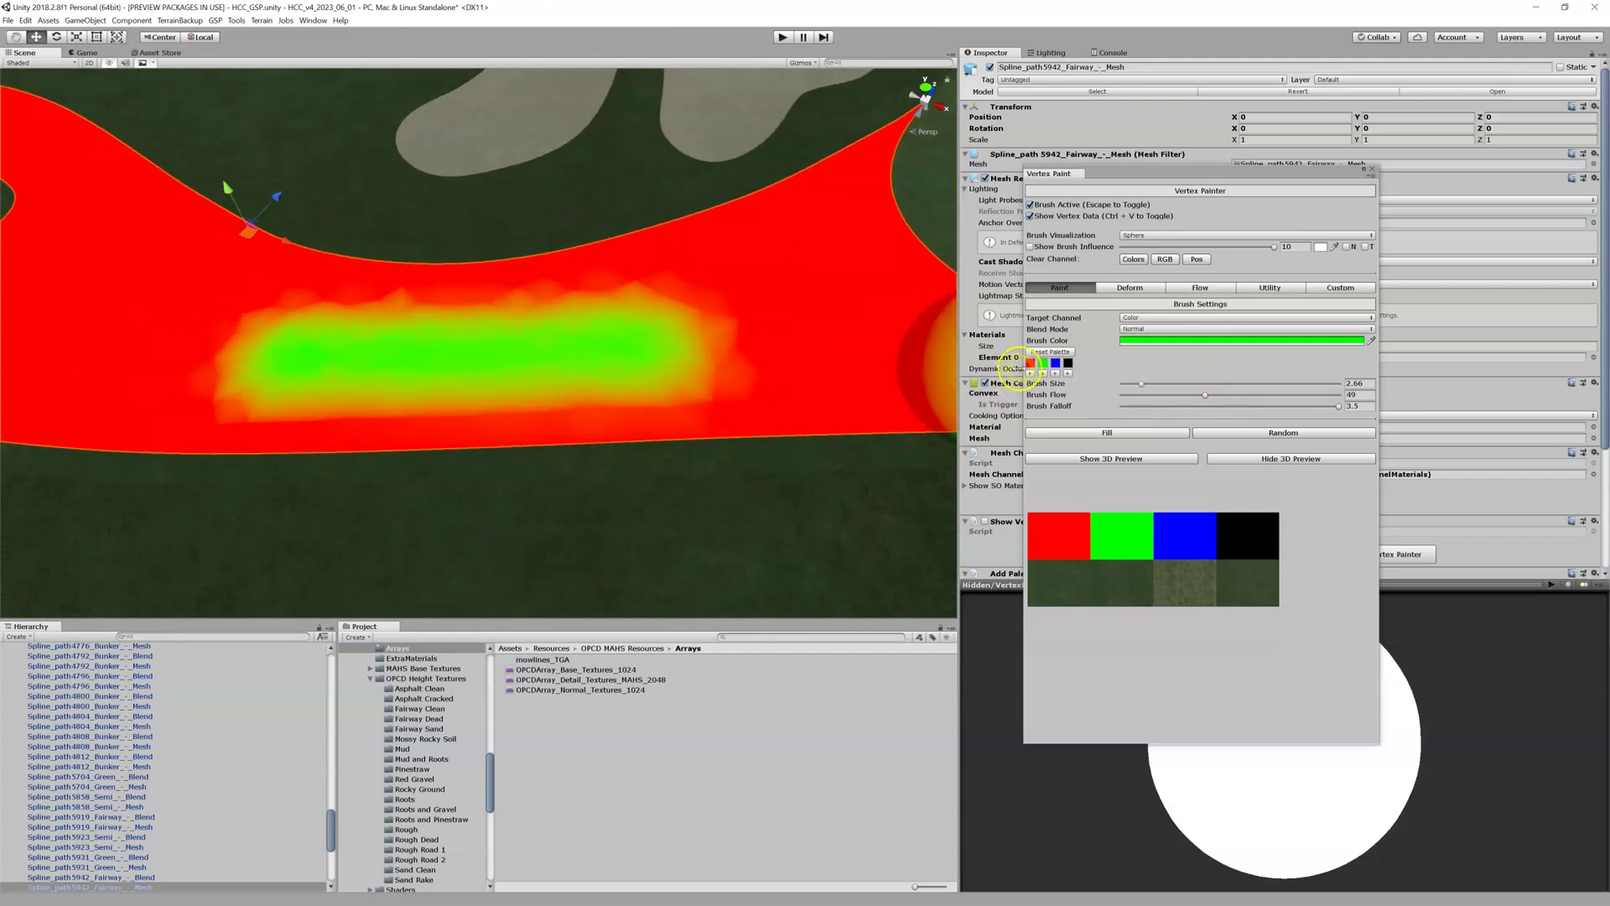
- Fill the fairway mesh solid red with red, erasing the green band
click(1031, 362)
click(1156, 340)
click(1098, 427)
click(1100, 432)
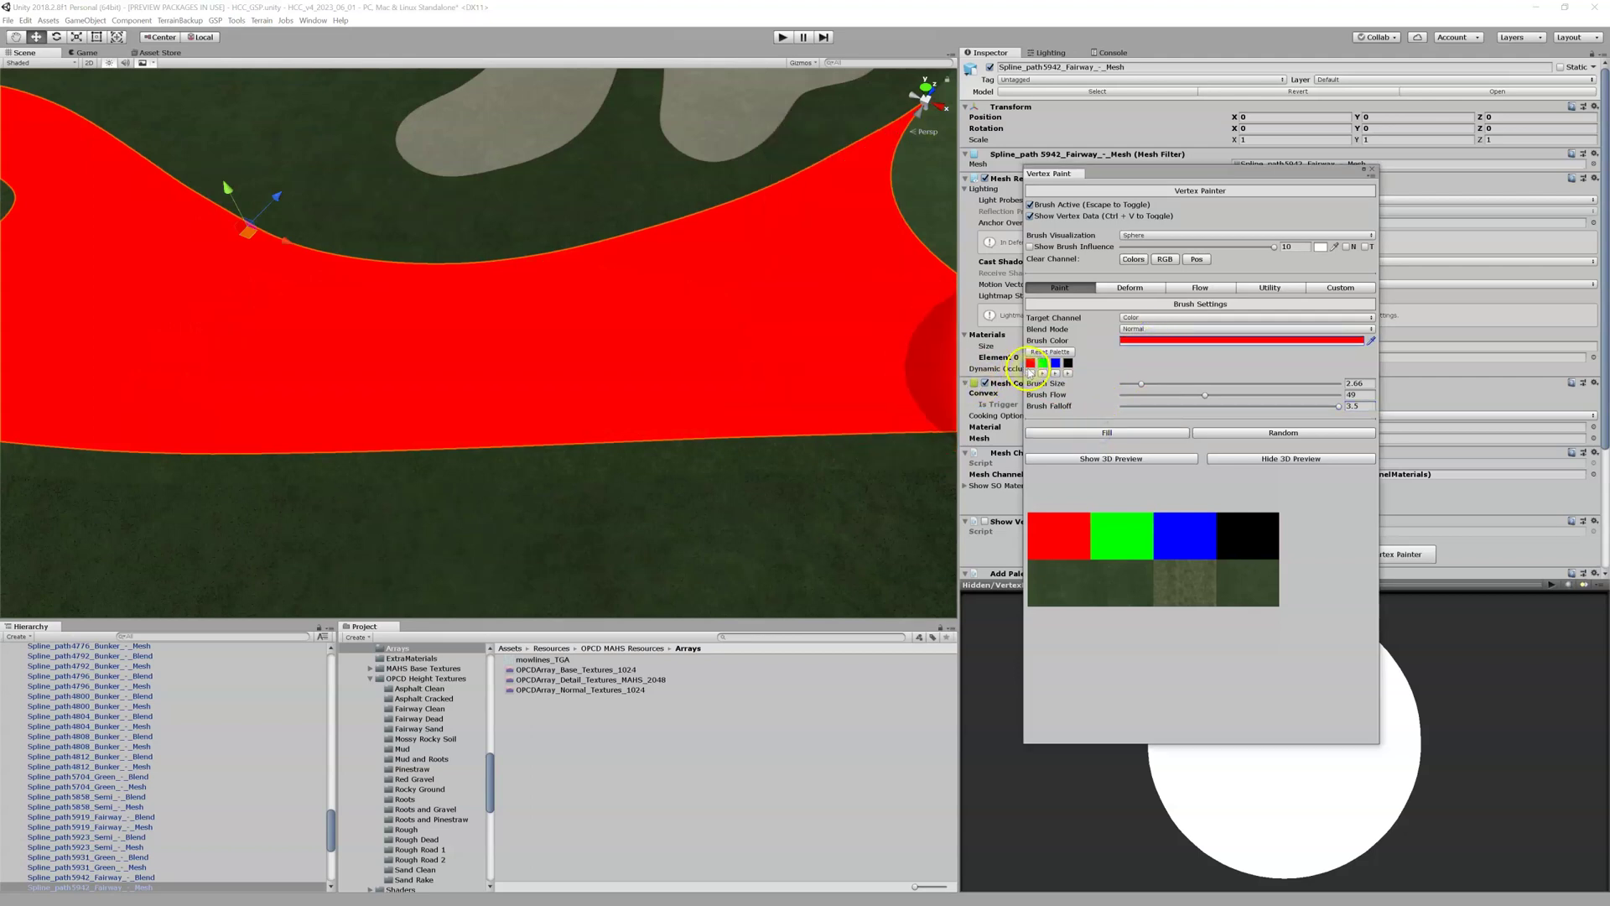
- Try a darker 7B4444 brush colour, then reset the paint colour to pure red
click(1148, 340)
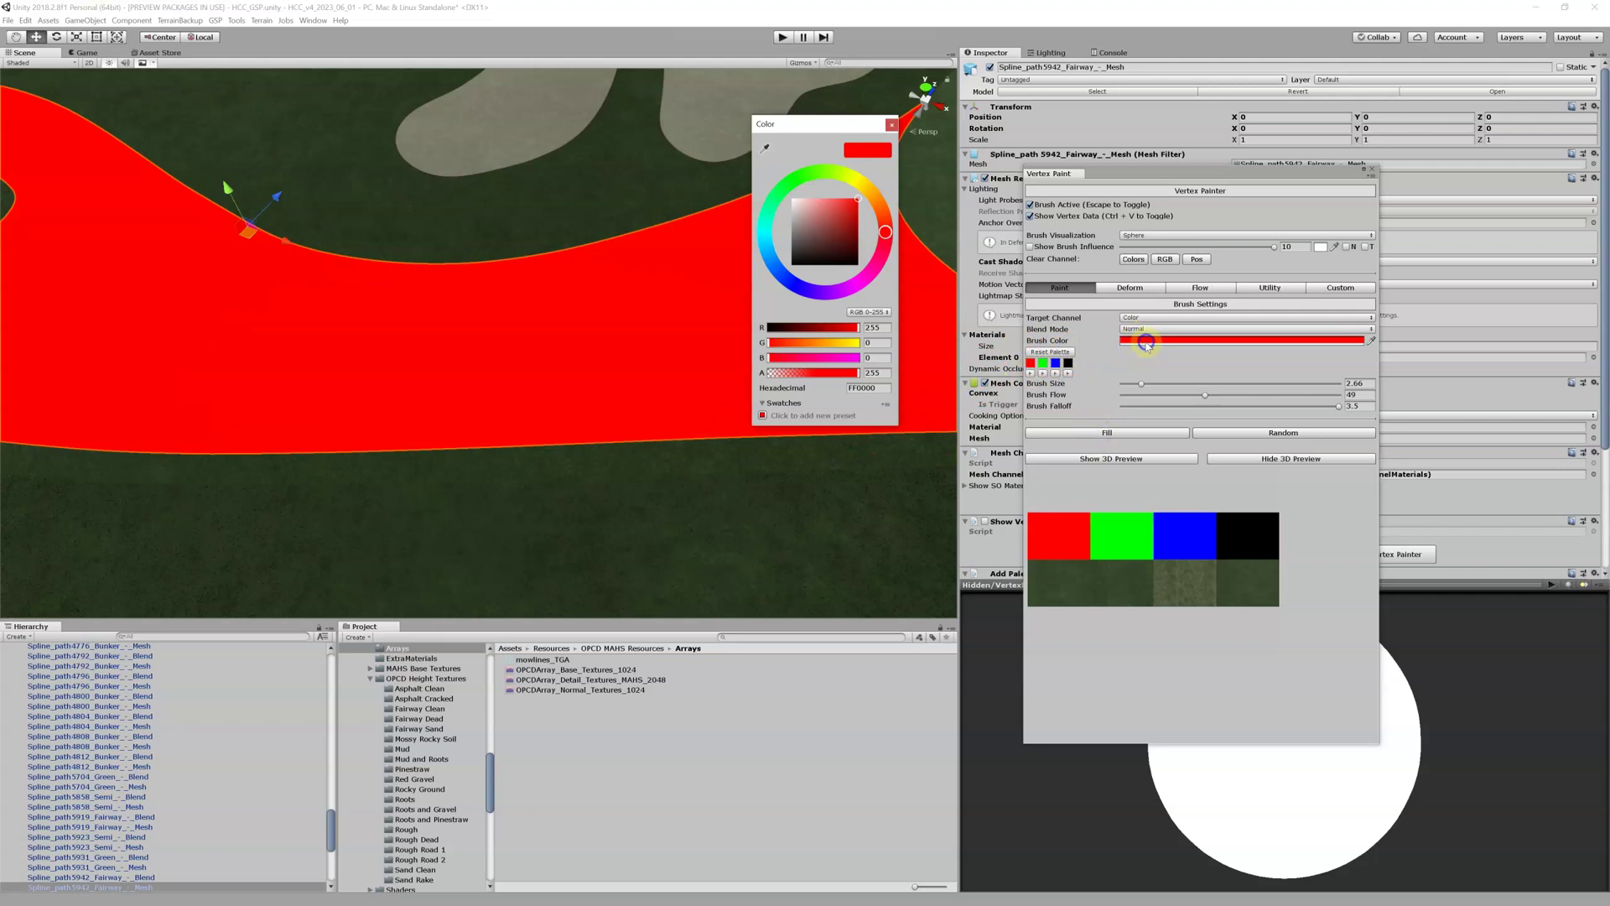
click(812, 229)
drag(843, 246, 822, 238)
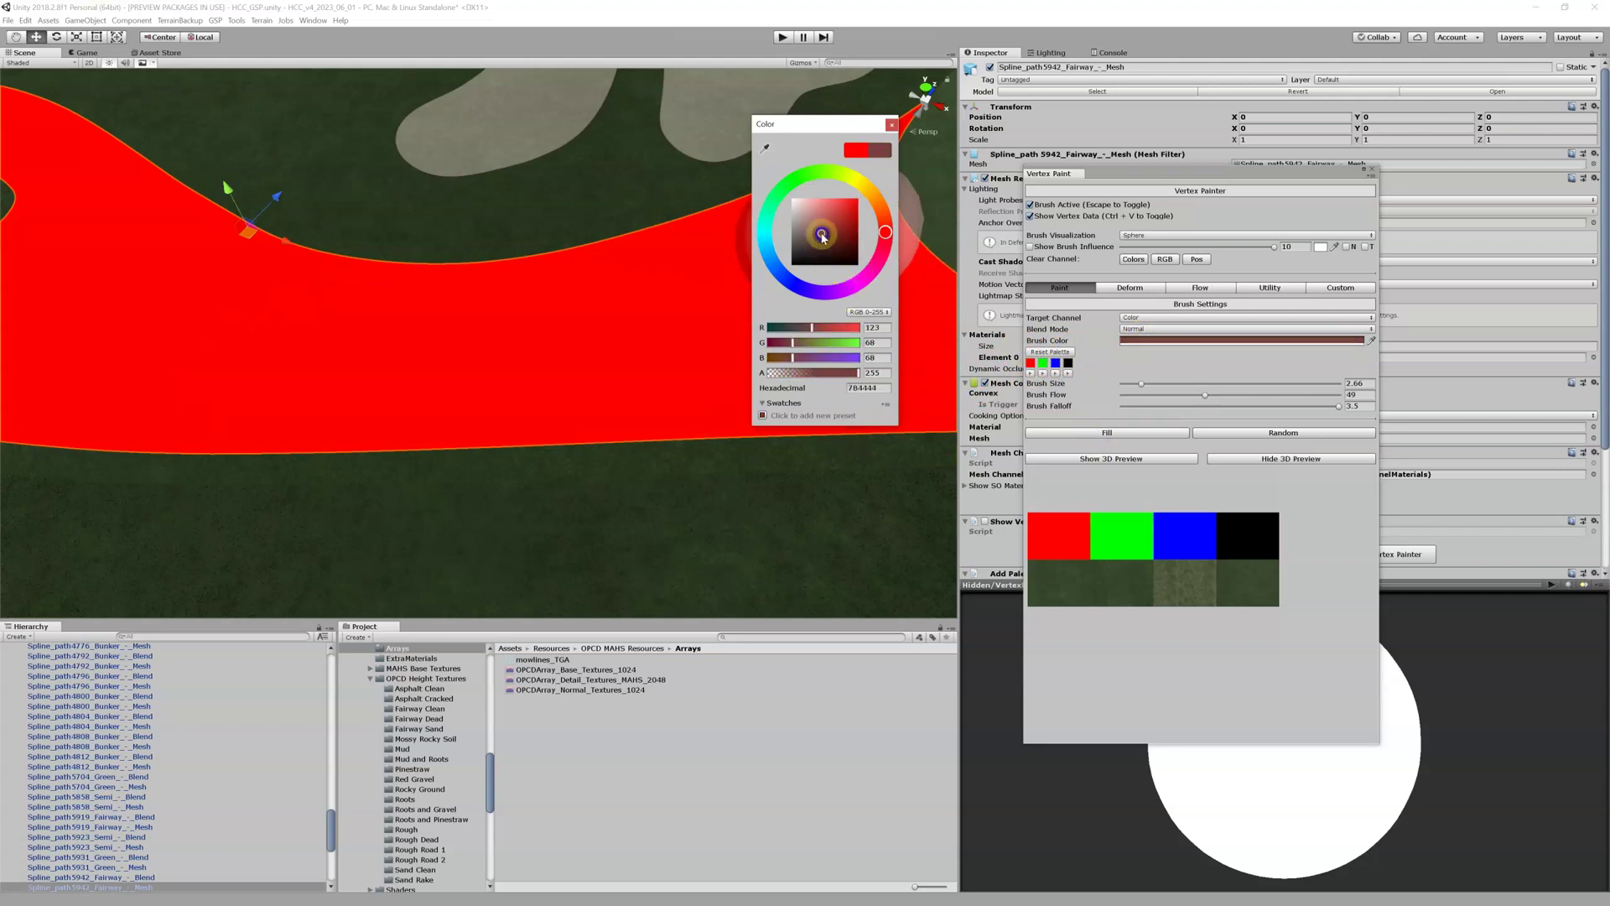
click(888, 126)
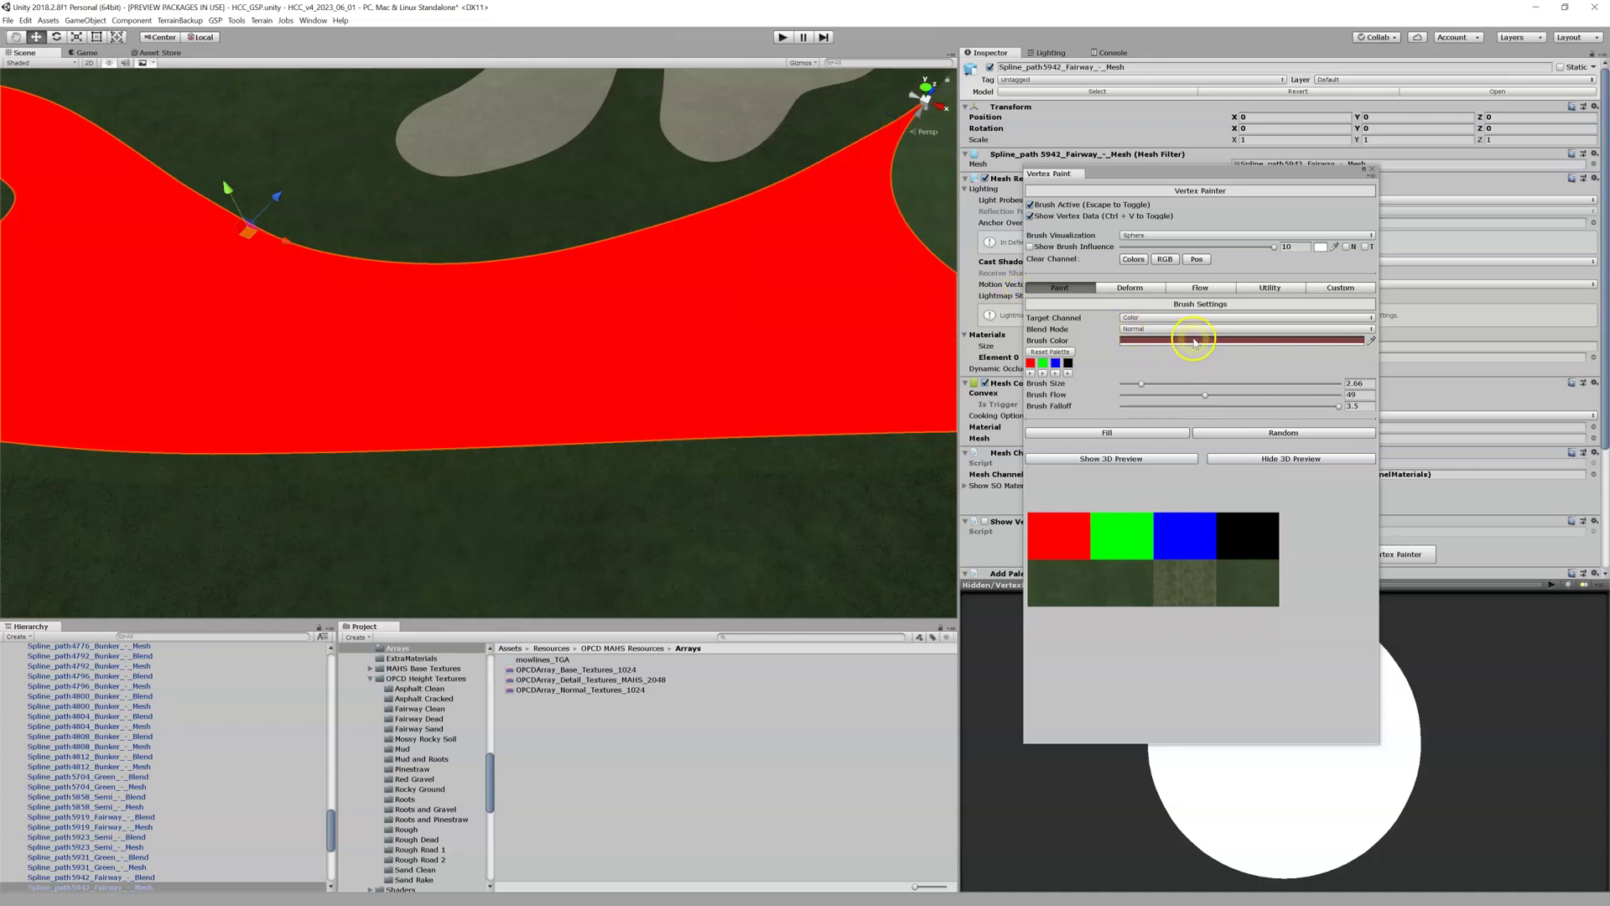
click(1031, 363)
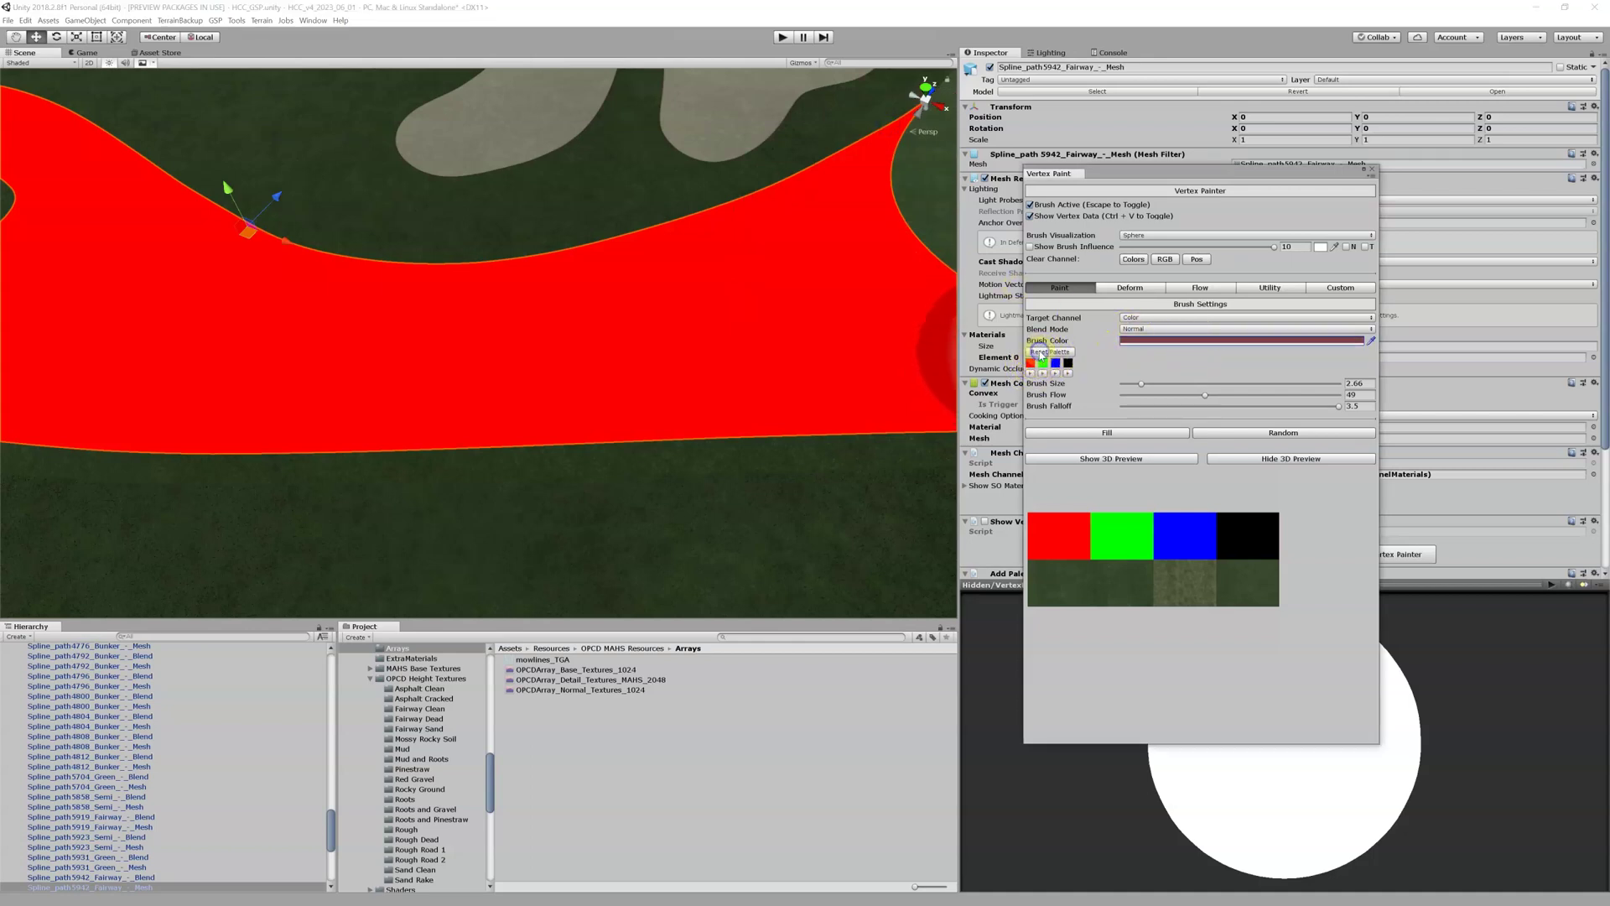
click(1032, 364)
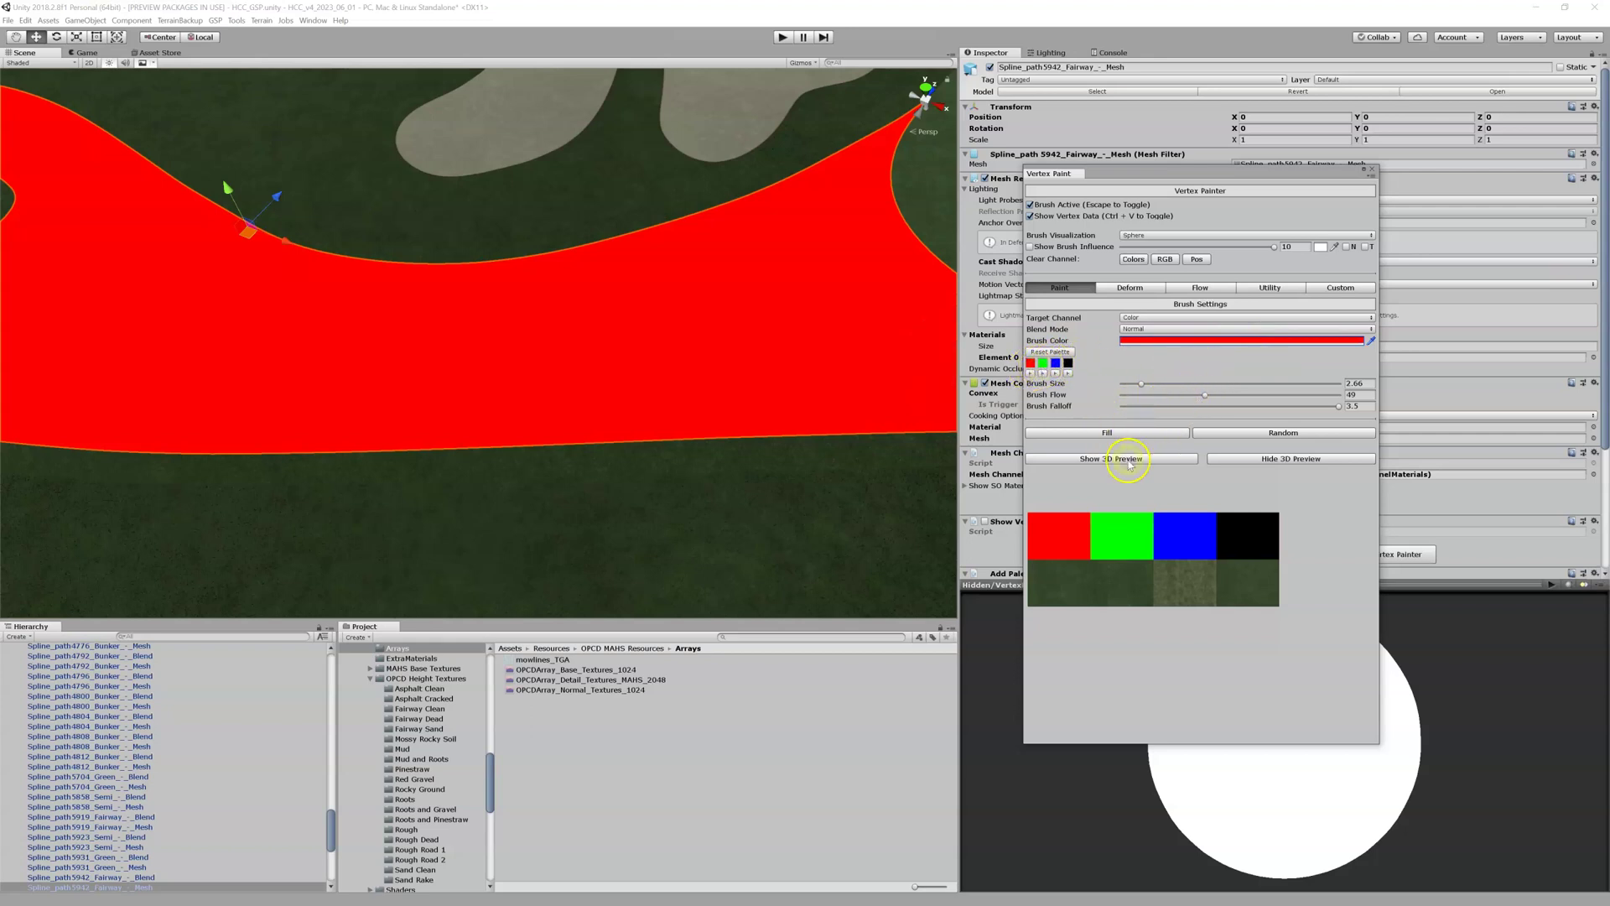
- Paint a green patch onto the fairway with the brush falloff lowered to about 3.1
click(1042, 363)
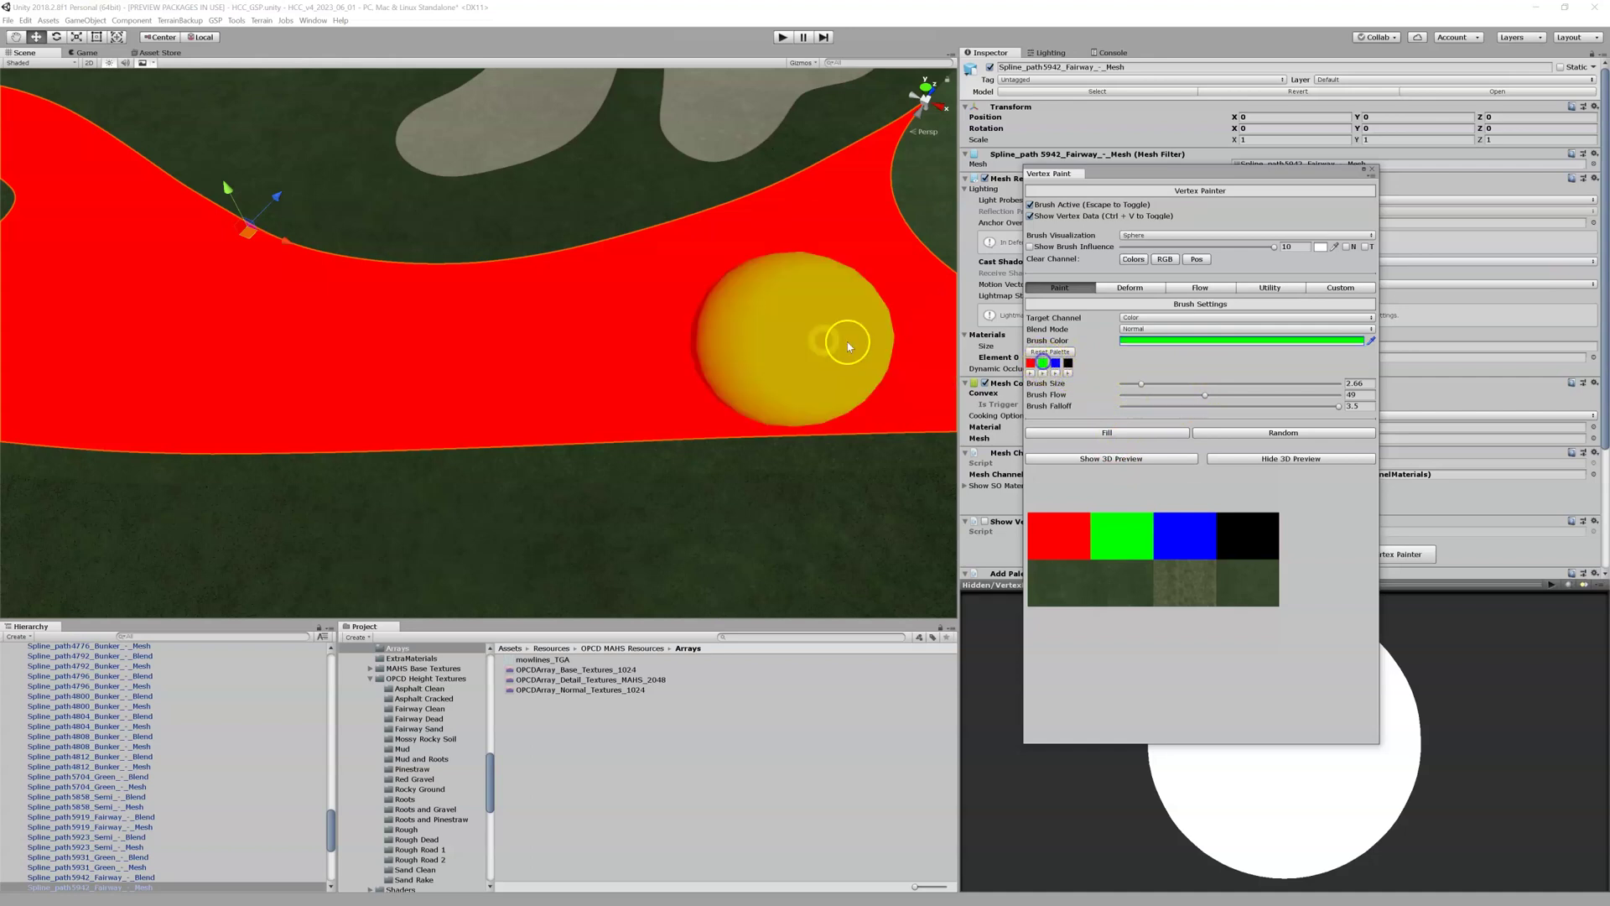
click(1142, 385)
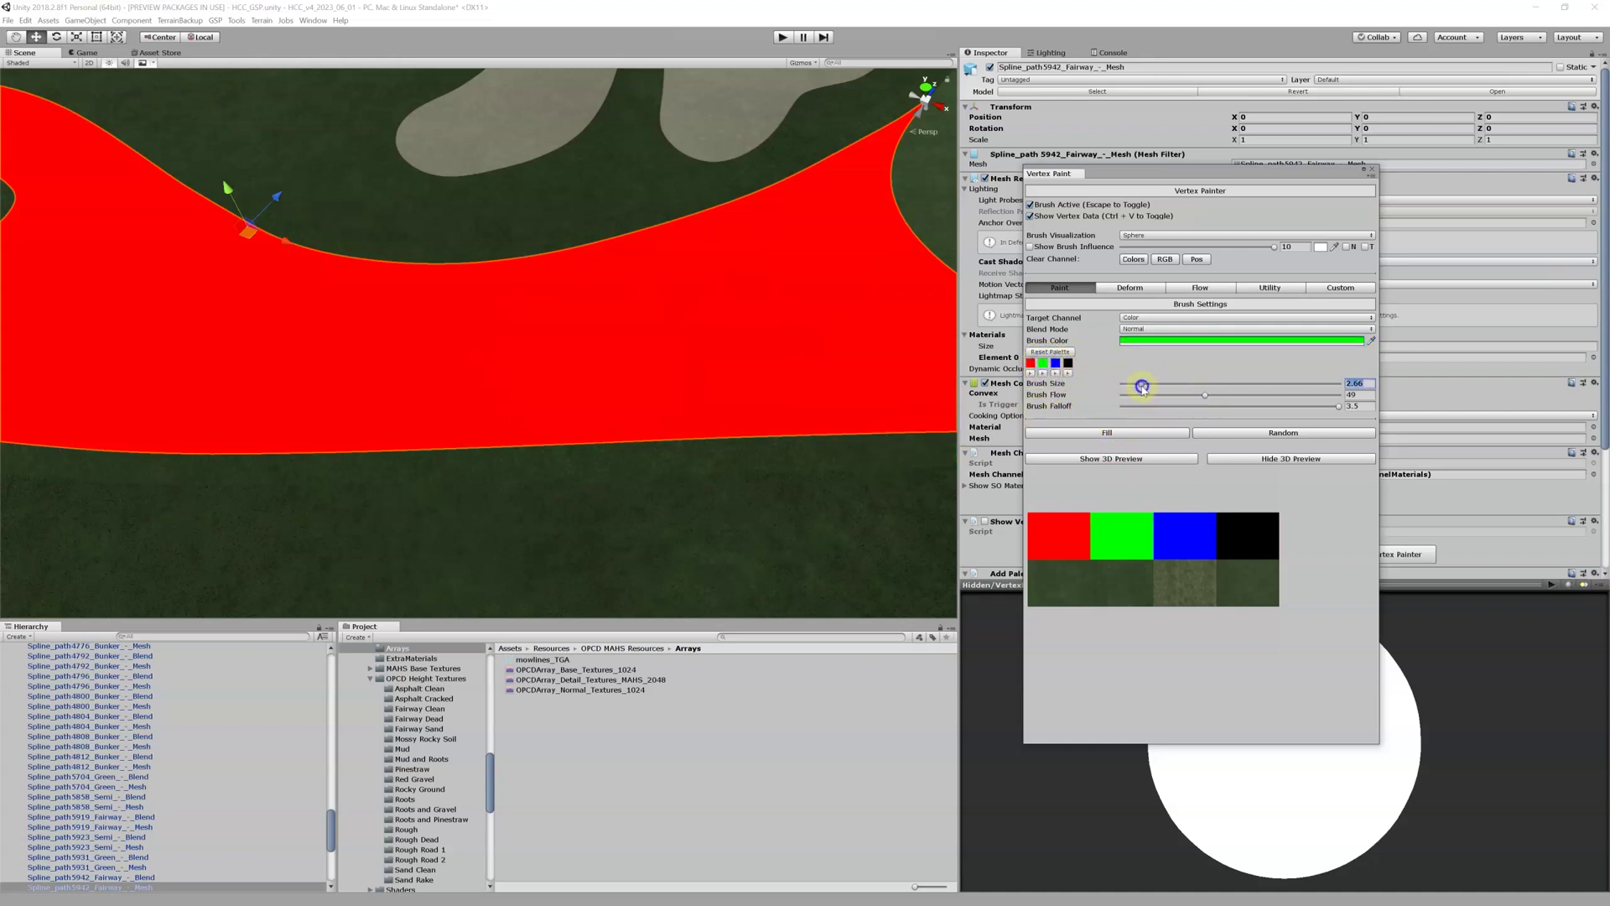
drag(1340, 407, 1314, 408)
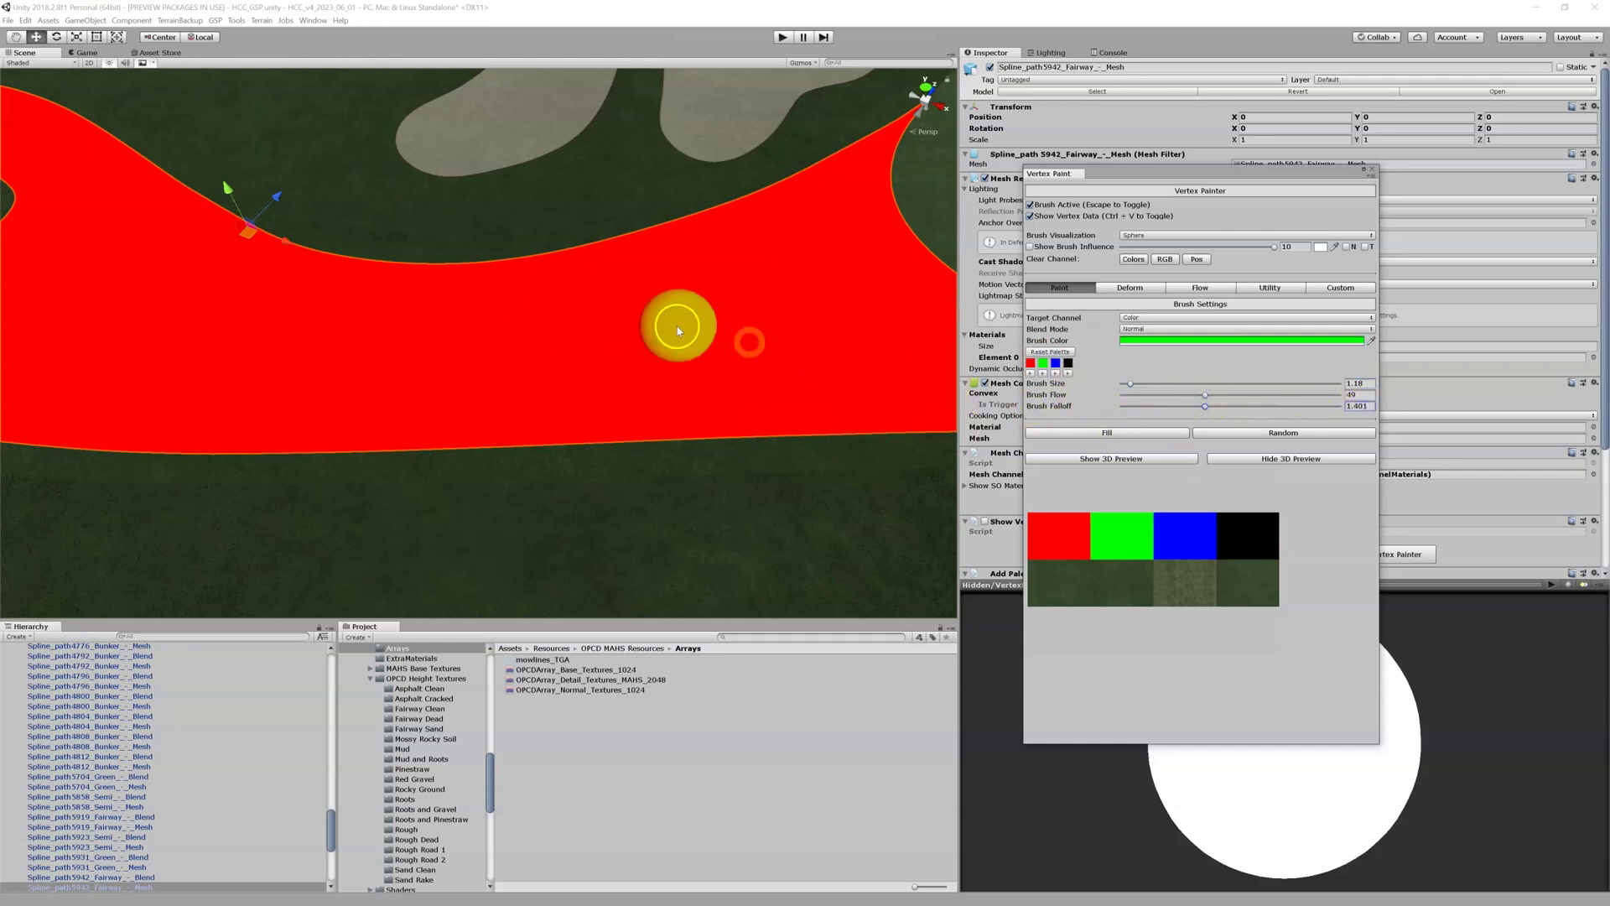
mouse_move(755, 272)
mouse_down()
mouse_move(783, 262)
mouse_move(604, 360)
mouse_move(520, 381)
mouse_up()
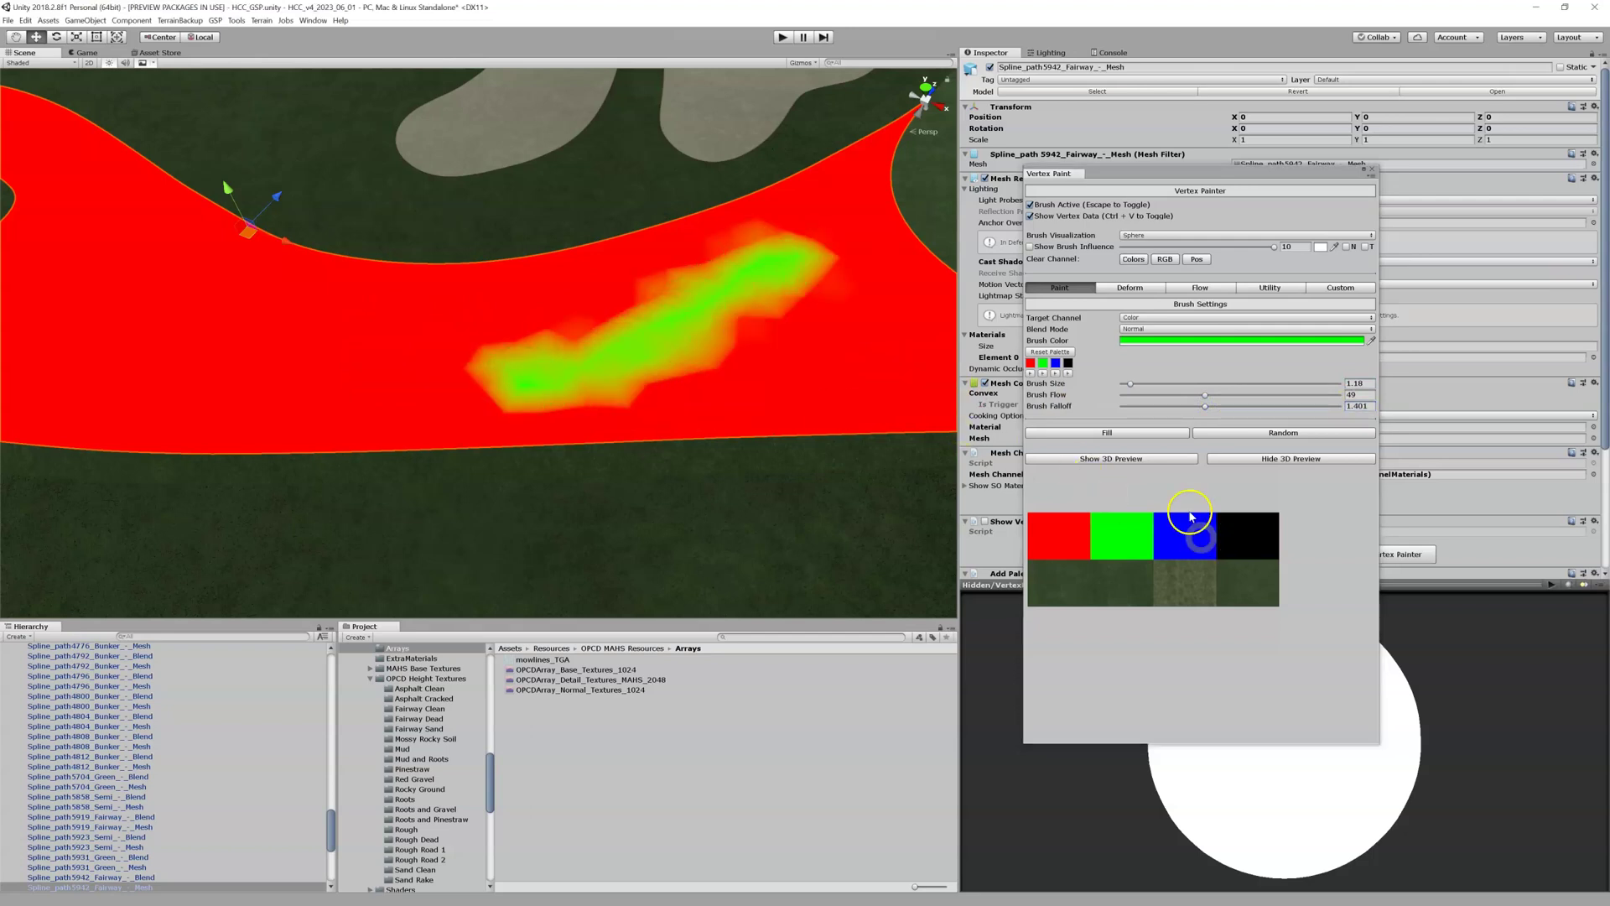
- Brush a blue stroke across the fairway, then a black streak along its left side
click(1055, 363)
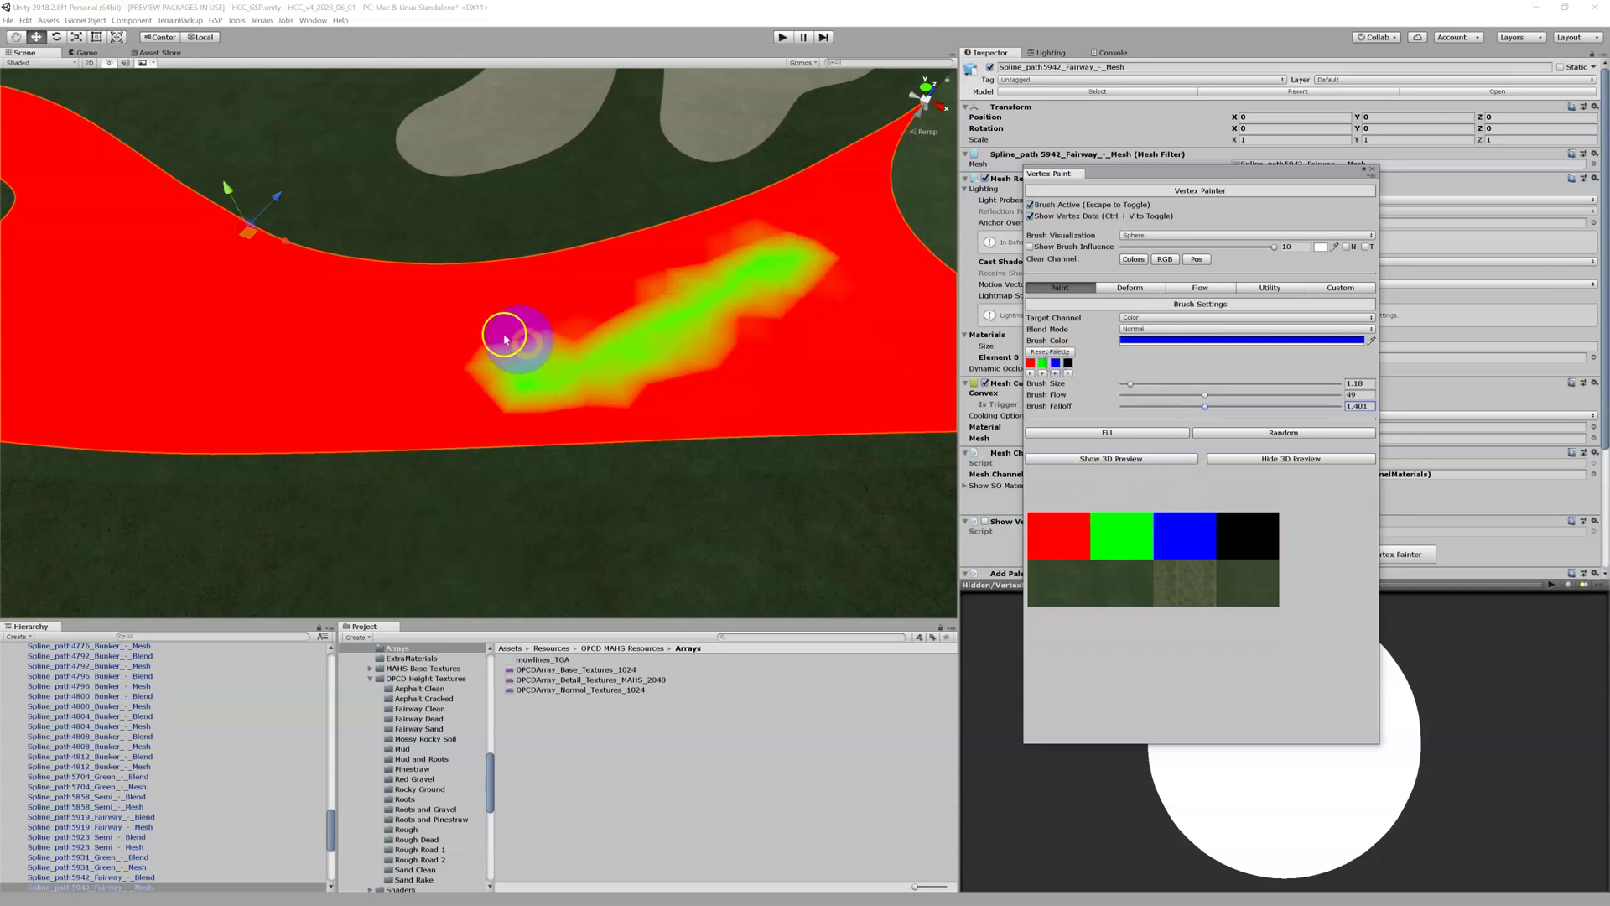
mouse_move(359, 316)
mouse_down()
mouse_move(559, 308)
mouse_move(876, 359)
mouse_up()
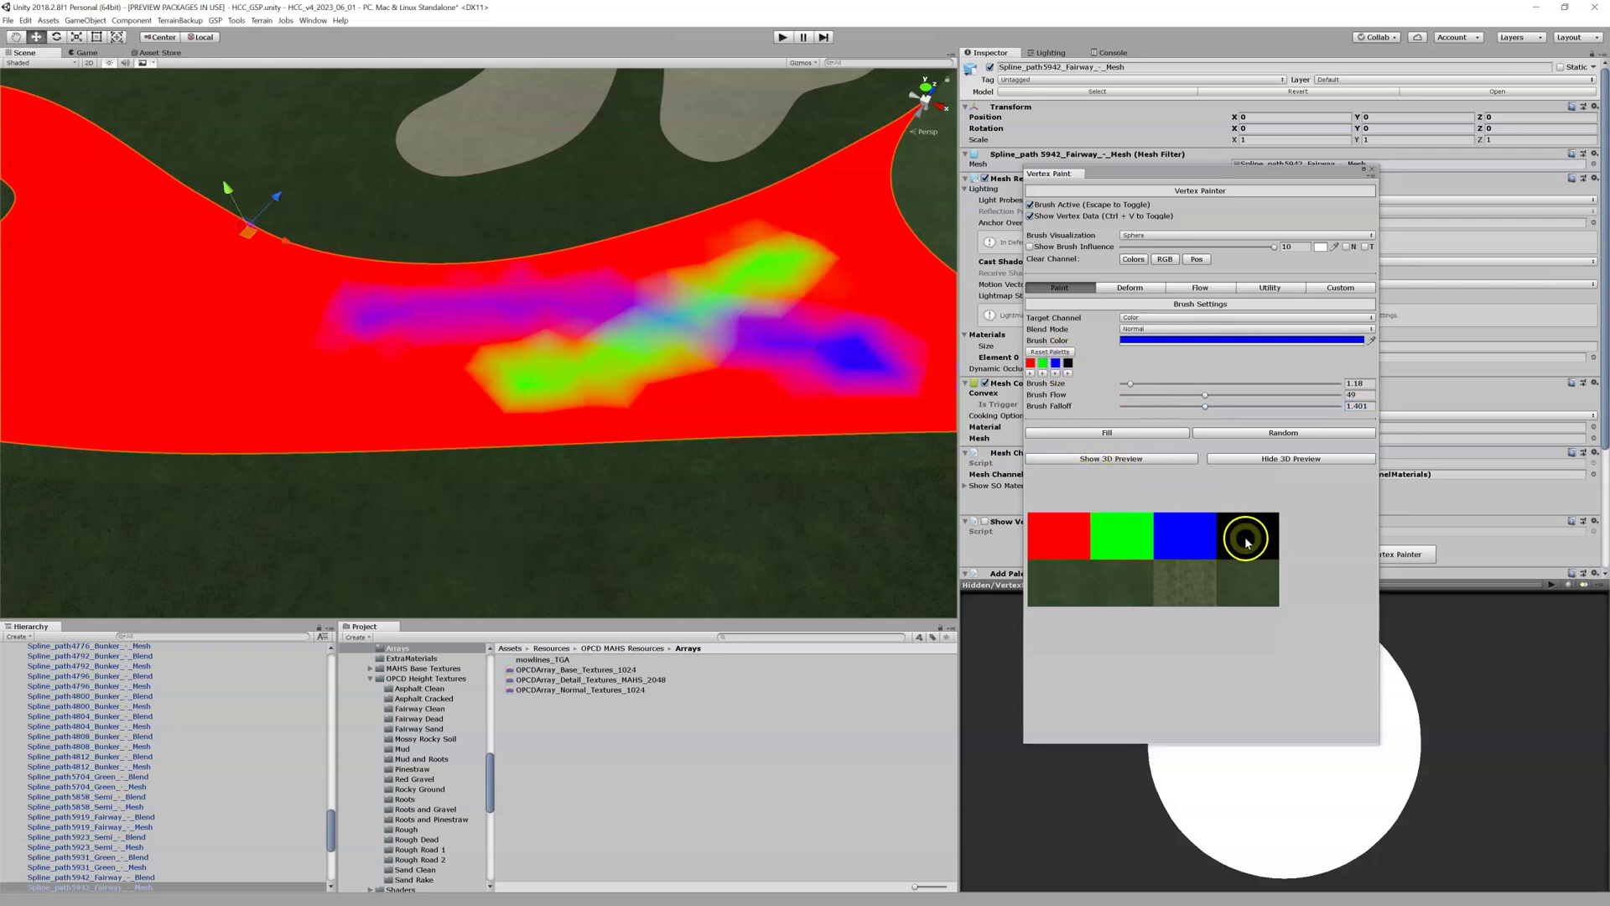
click(1067, 362)
mouse_move(413, 370)
mouse_down()
mouse_move(259, 381)
mouse_move(178, 358)
mouse_move(105, 242)
mouse_move(143, 316)
mouse_move(218, 382)
mouse_move(392, 411)
mouse_up()
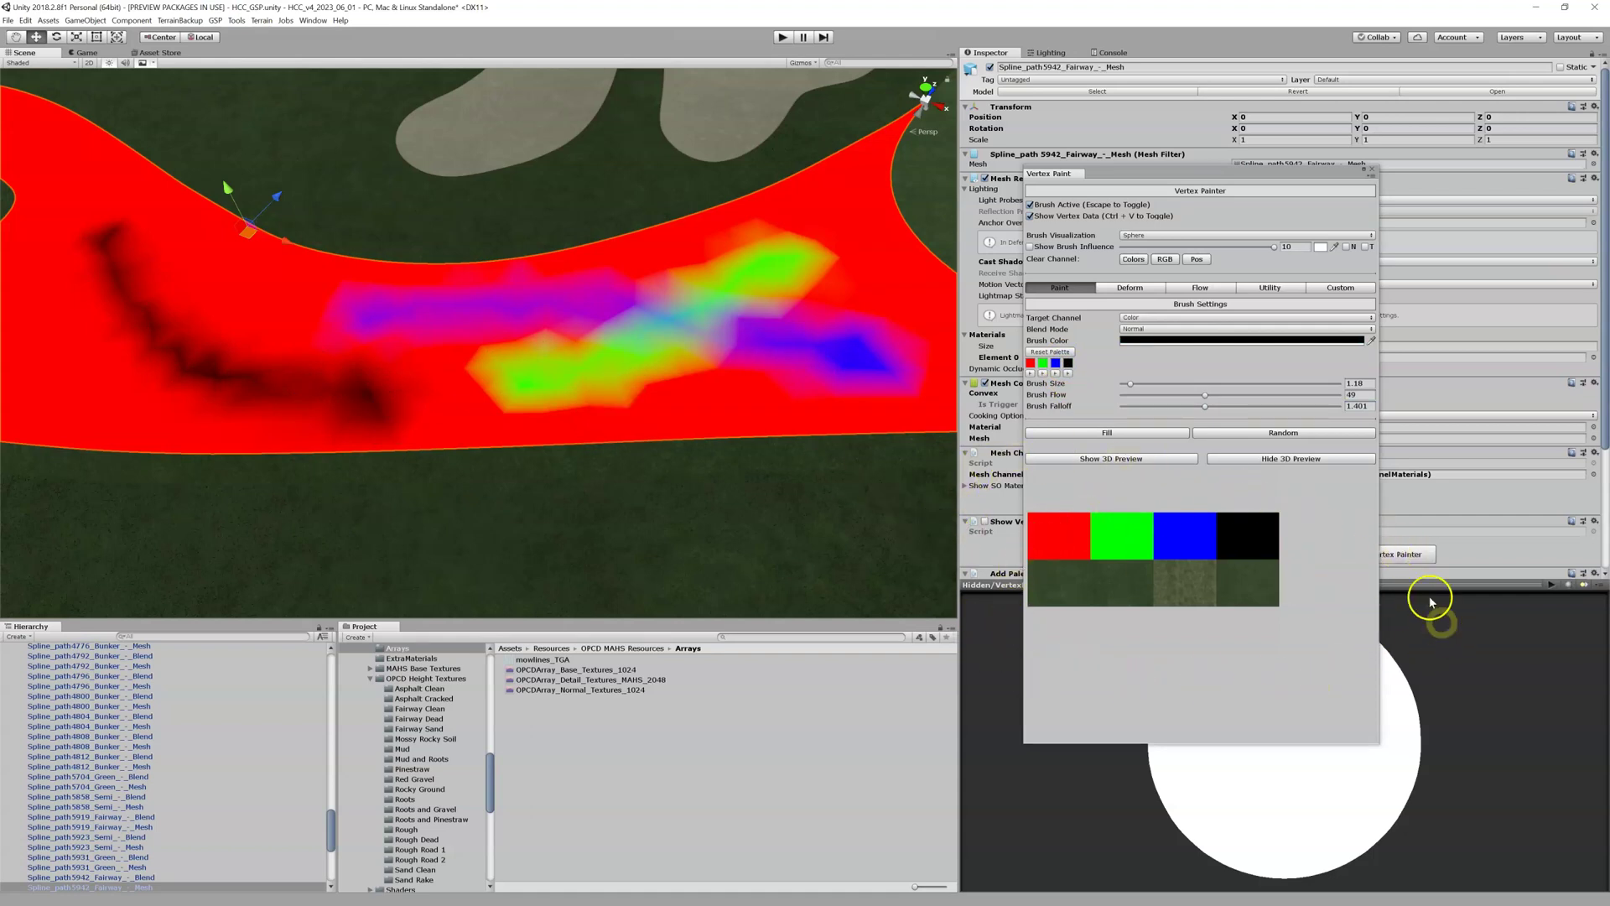
click(1061, 543)
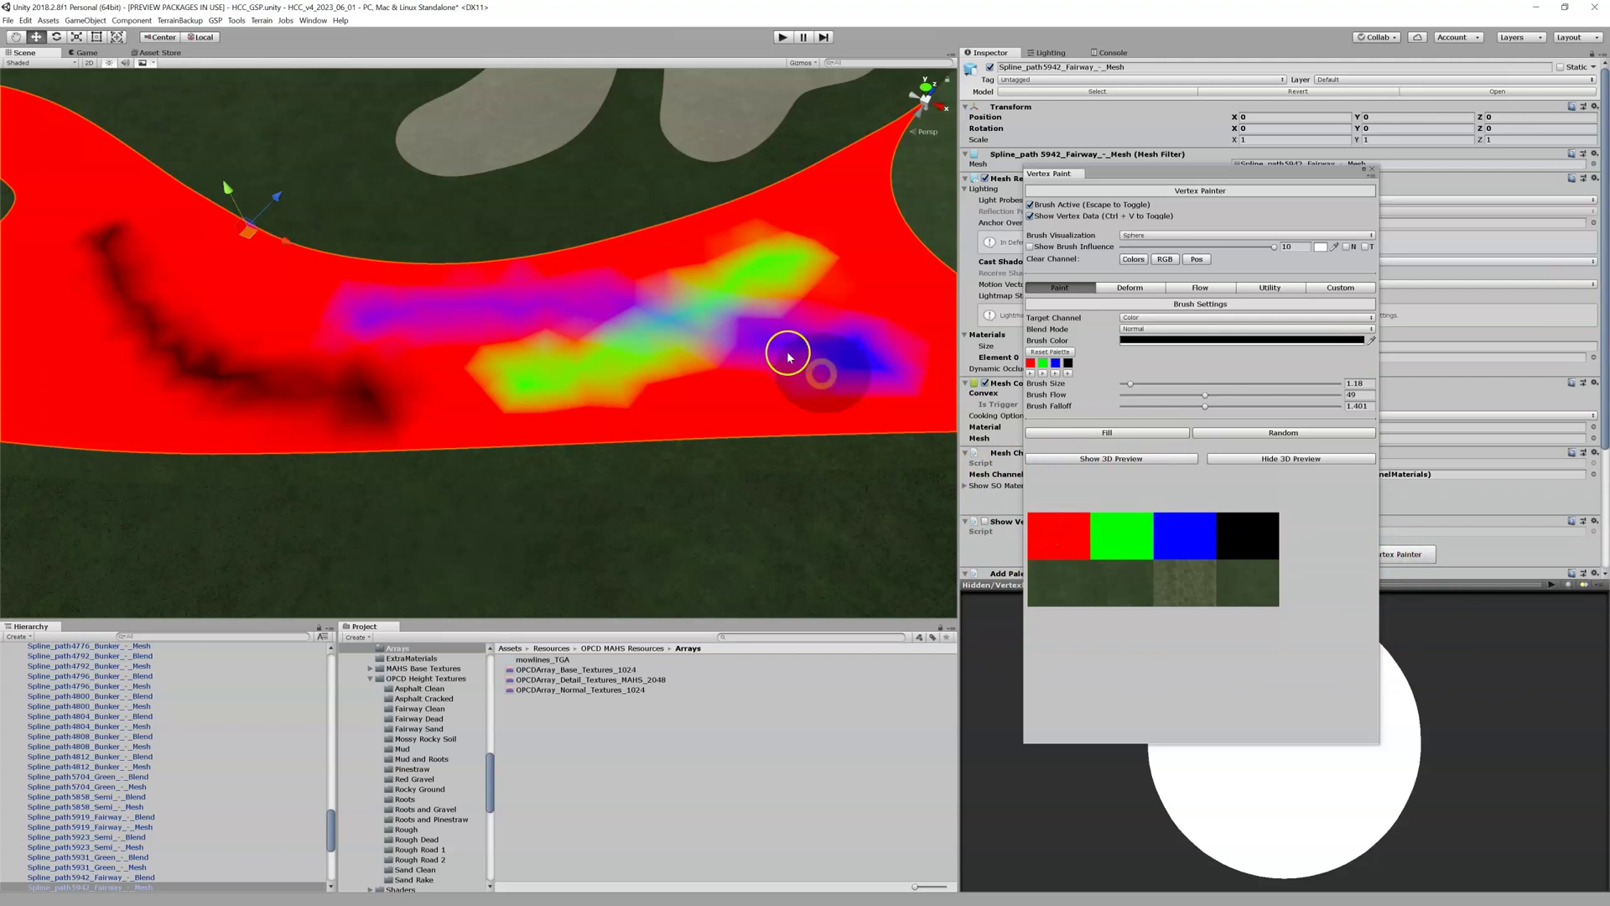
- Turn off Show Vertex Data to reveal the grass textures, then paint green over the fairway
click(1062, 575)
click(1031, 215)
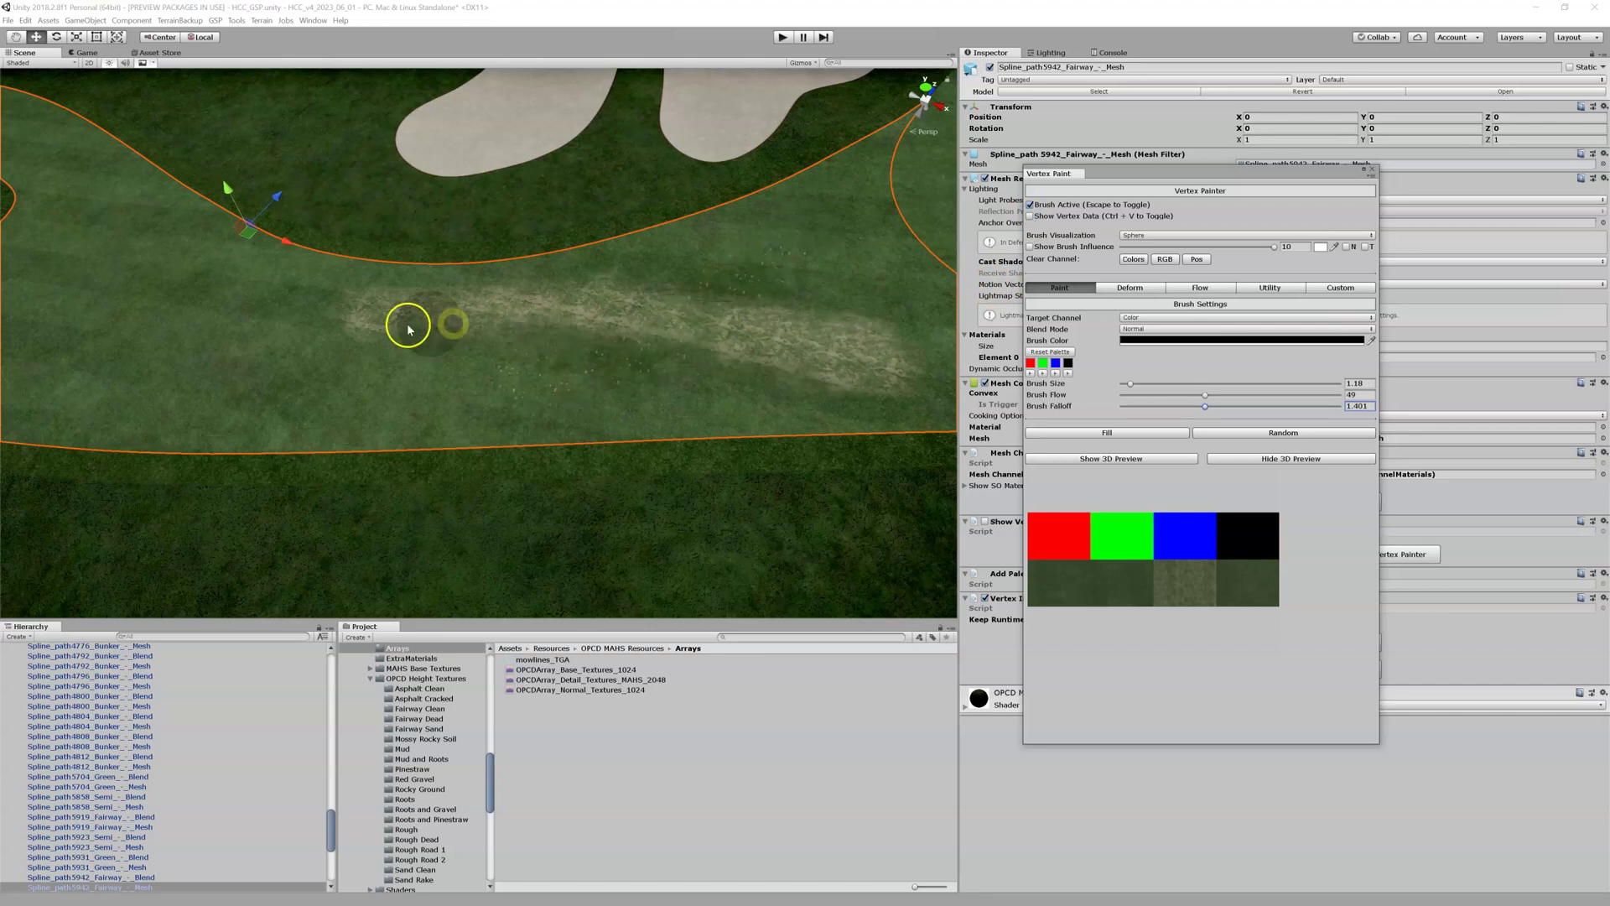
middle_drag(190, 341, 315, 351)
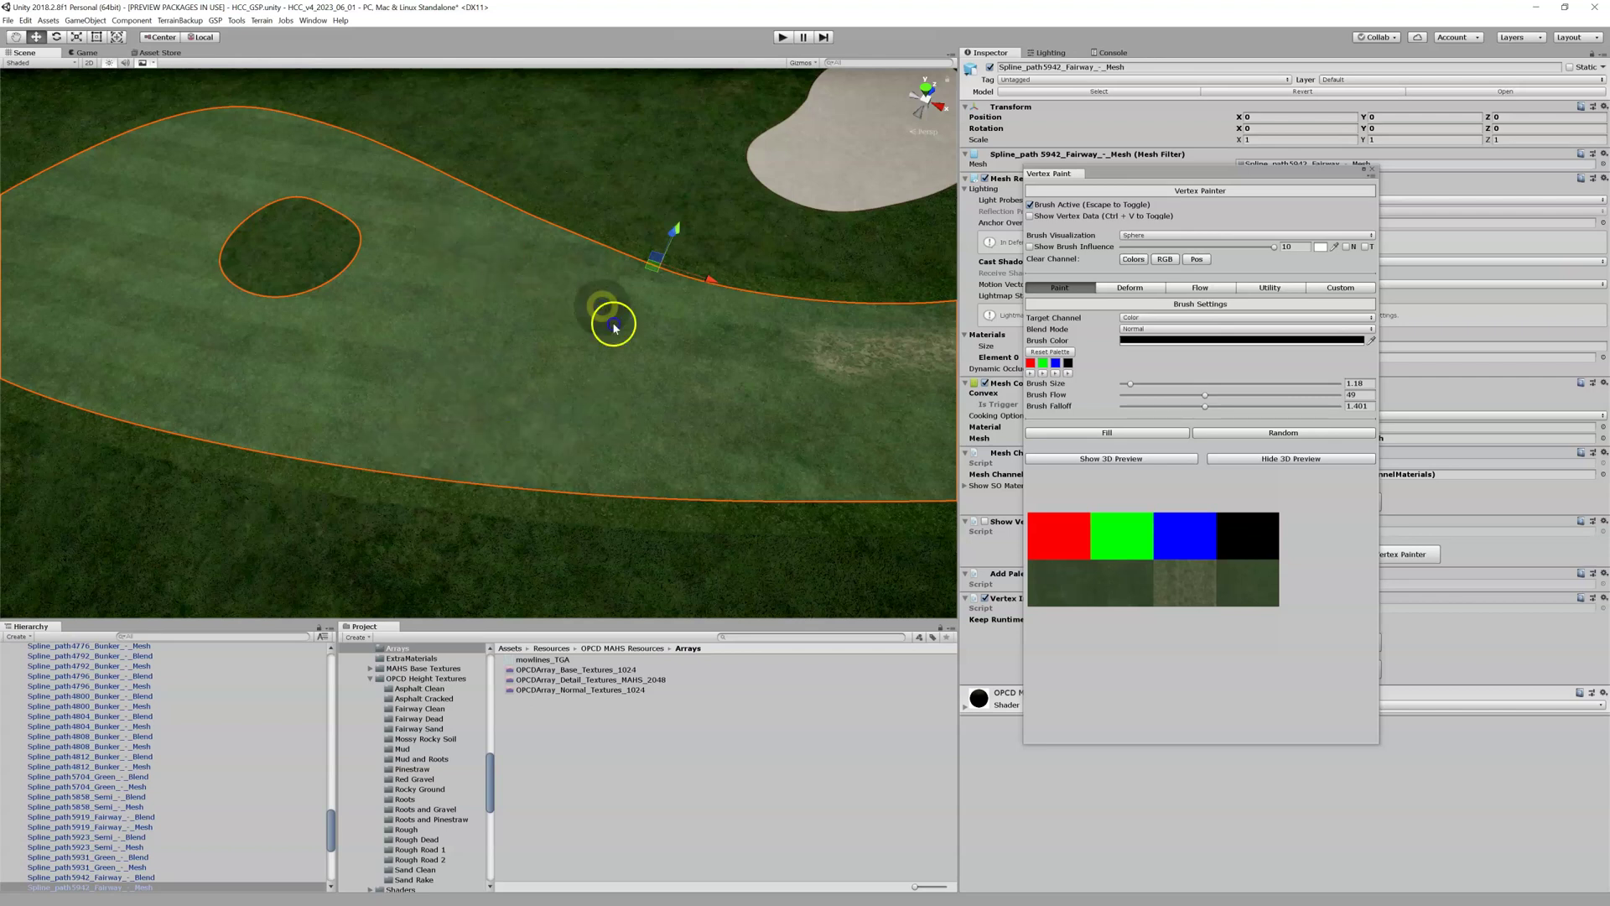
click(1044, 362)
mouse_move(518, 386)
mouse_down()
mouse_move(491, 359)
mouse_move(538, 404)
mouse_move(550, 355)
mouse_move(504, 342)
mouse_move(478, 396)
mouse_move(539, 425)
mouse_move(595, 363)
mouse_move(525, 316)
mouse_move(470, 352)
mouse_move(511, 419)
mouse_move(582, 356)
mouse_move(514, 311)
mouse_move(488, 378)
mouse_move(553, 402)
mouse_up()
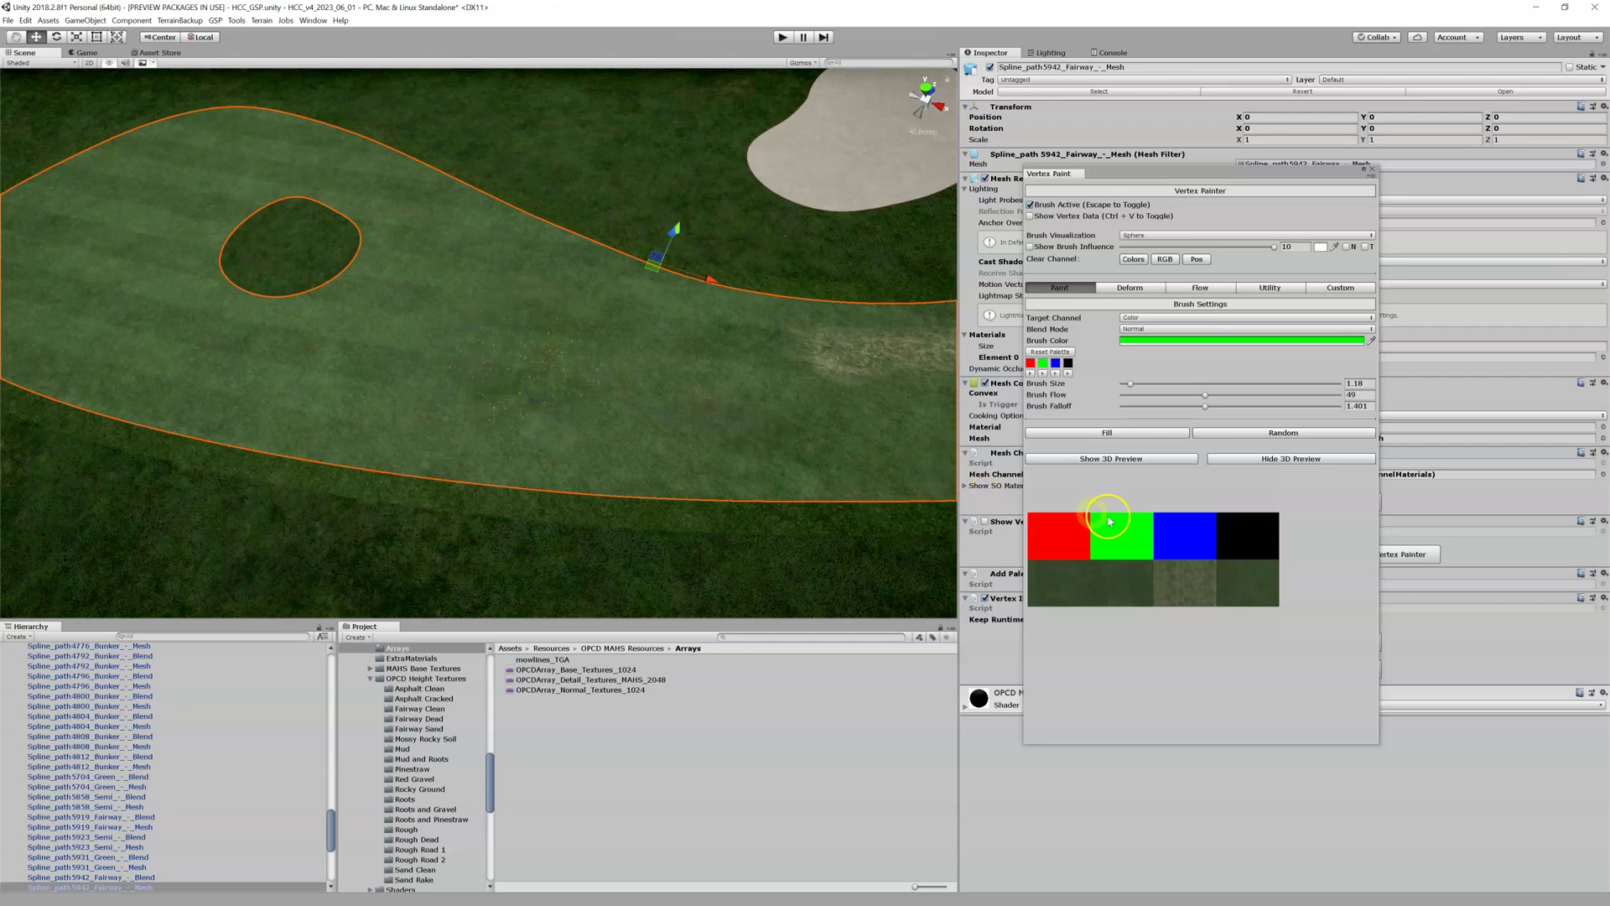
- Paint lighter blue streaks across the fairway with the brush flow lowered from 49
click(1055, 363)
mouse_move(285, 375)
mouse_down()
mouse_move(147, 341)
mouse_move(128, 313)
mouse_move(184, 335)
mouse_up()
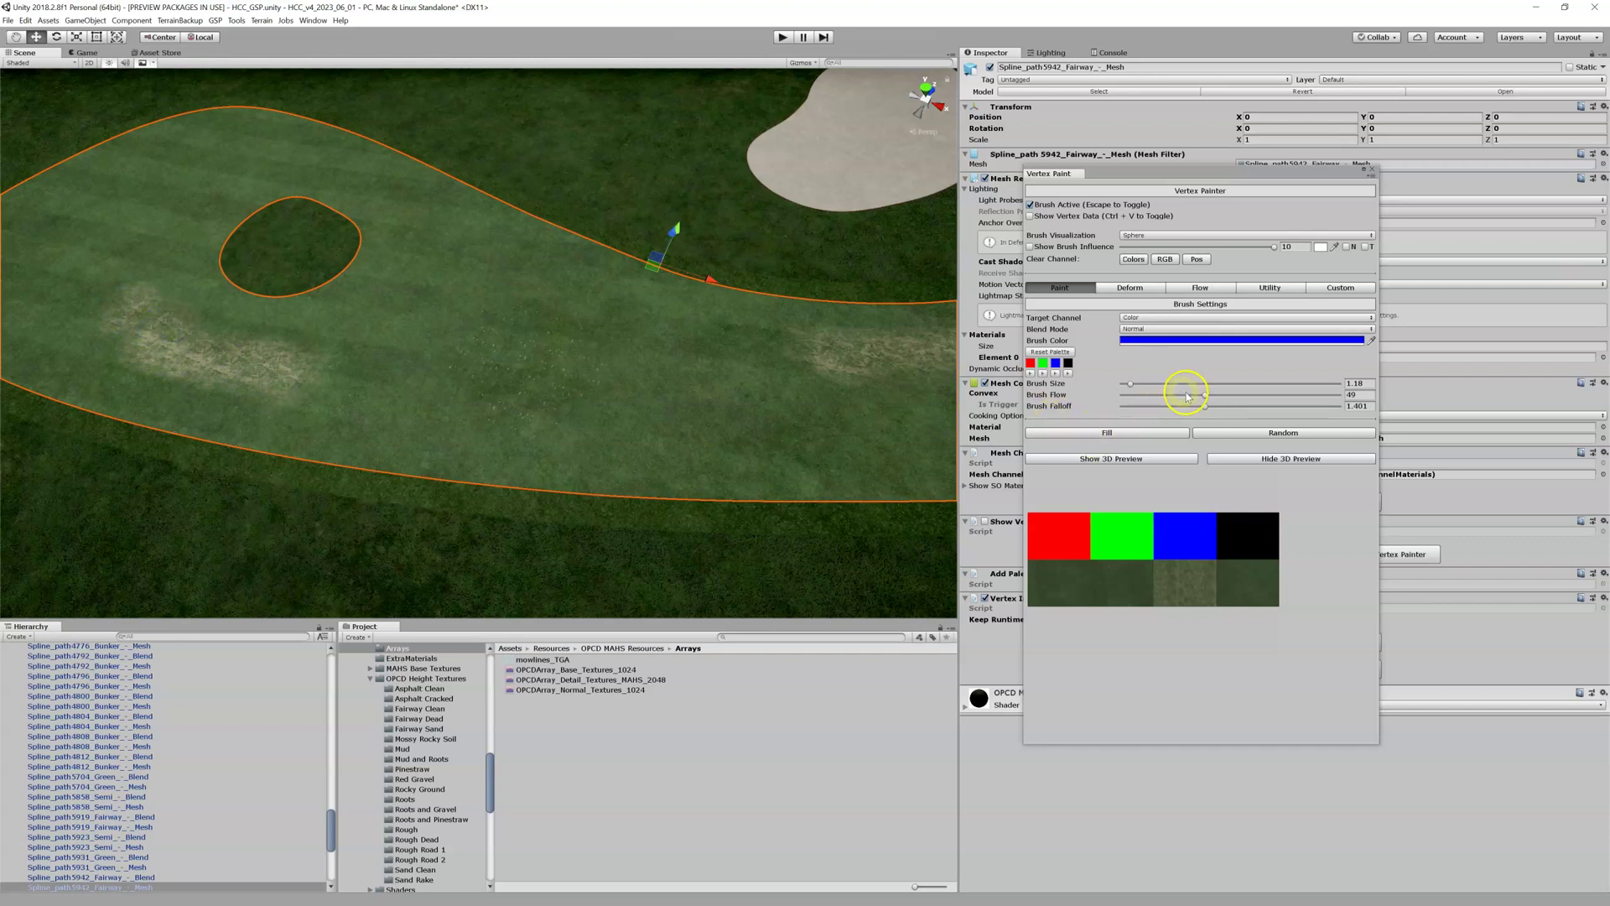
drag(1206, 395, 1156, 396)
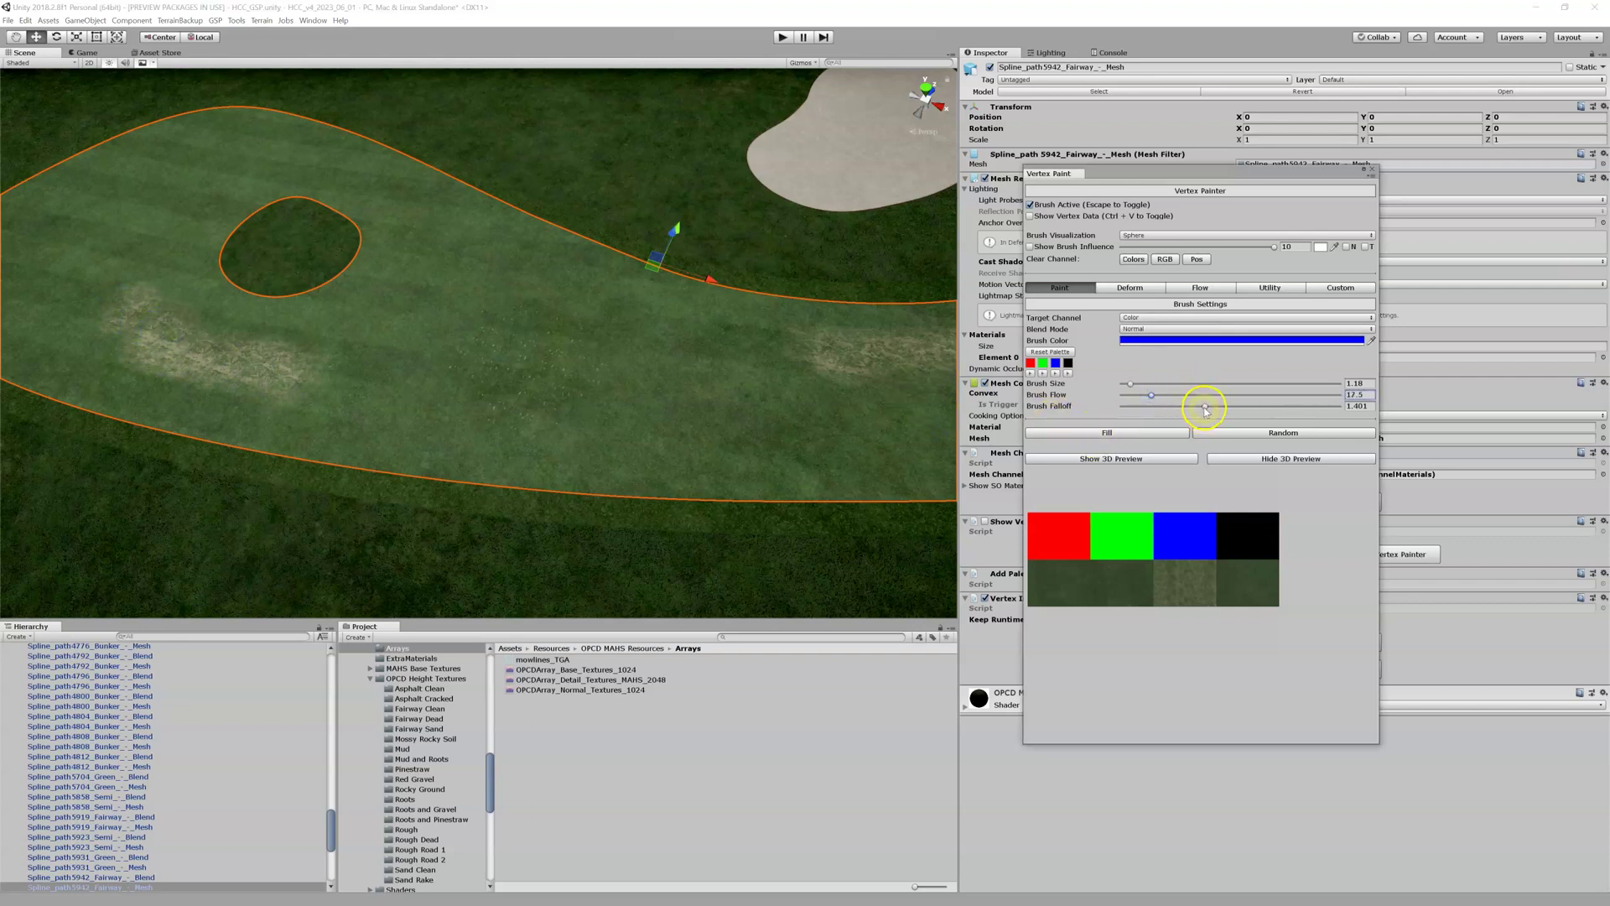
mouse_move(392, 317)
mouse_down()
mouse_move(431, 269)
mouse_move(421, 239)
mouse_move(377, 333)
mouse_move(423, 422)
mouse_move(710, 445)
mouse_move(884, 399)
mouse_move(635, 350)
mouse_move(483, 255)
mouse_up()
mouse_move(427, 306)
mouse_down()
mouse_move(416, 231)
mouse_move(241, 164)
mouse_move(162, 176)
mouse_move(130, 224)
mouse_move(210, 204)
mouse_move(162, 249)
mouse_move(89, 272)
mouse_move(68, 304)
mouse_move(77, 343)
mouse_move(144, 404)
mouse_move(213, 426)
mouse_move(432, 433)
mouse_move(550, 311)
mouse_up()
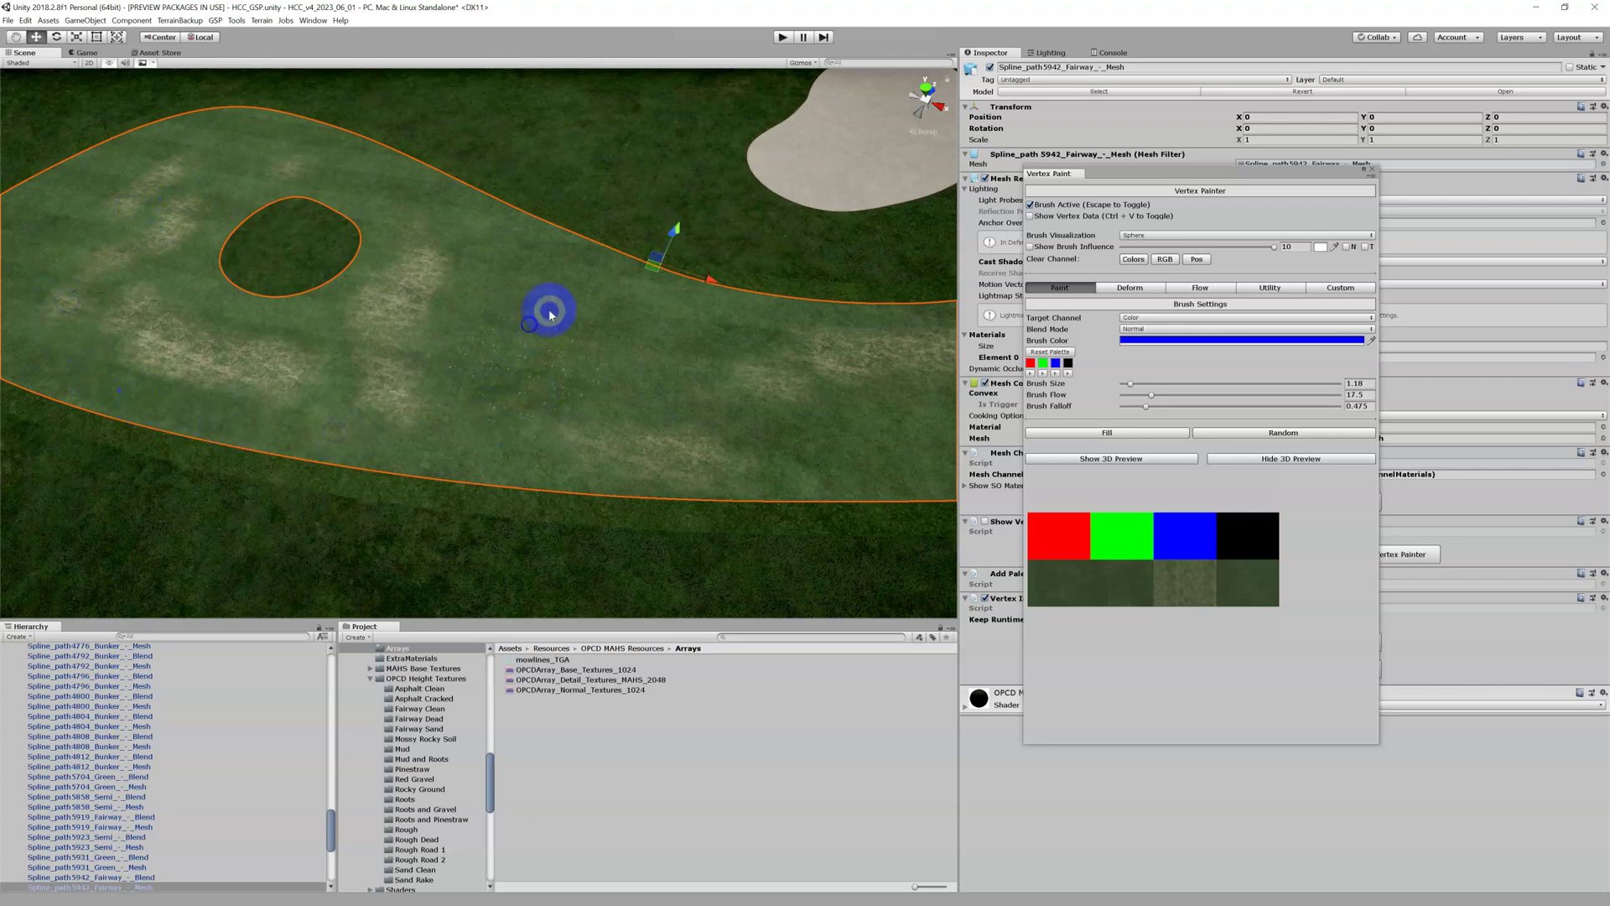
- Fill the whole fairway with green, then fill it with blue
click(1260, 576)
click(1143, 564)
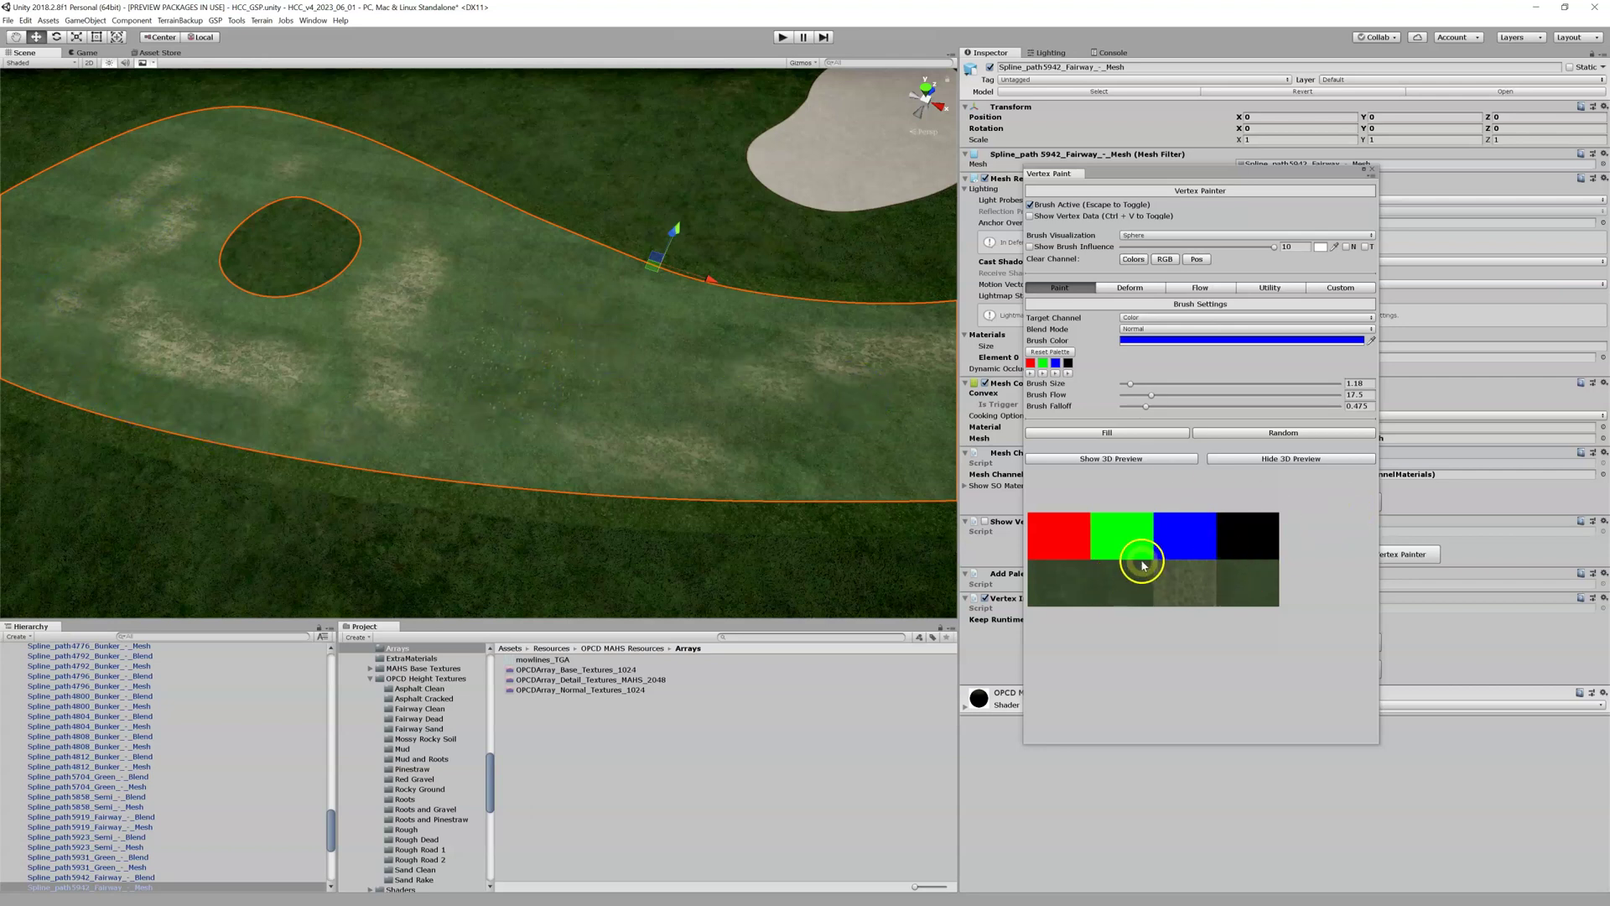
click(1044, 363)
click(1096, 436)
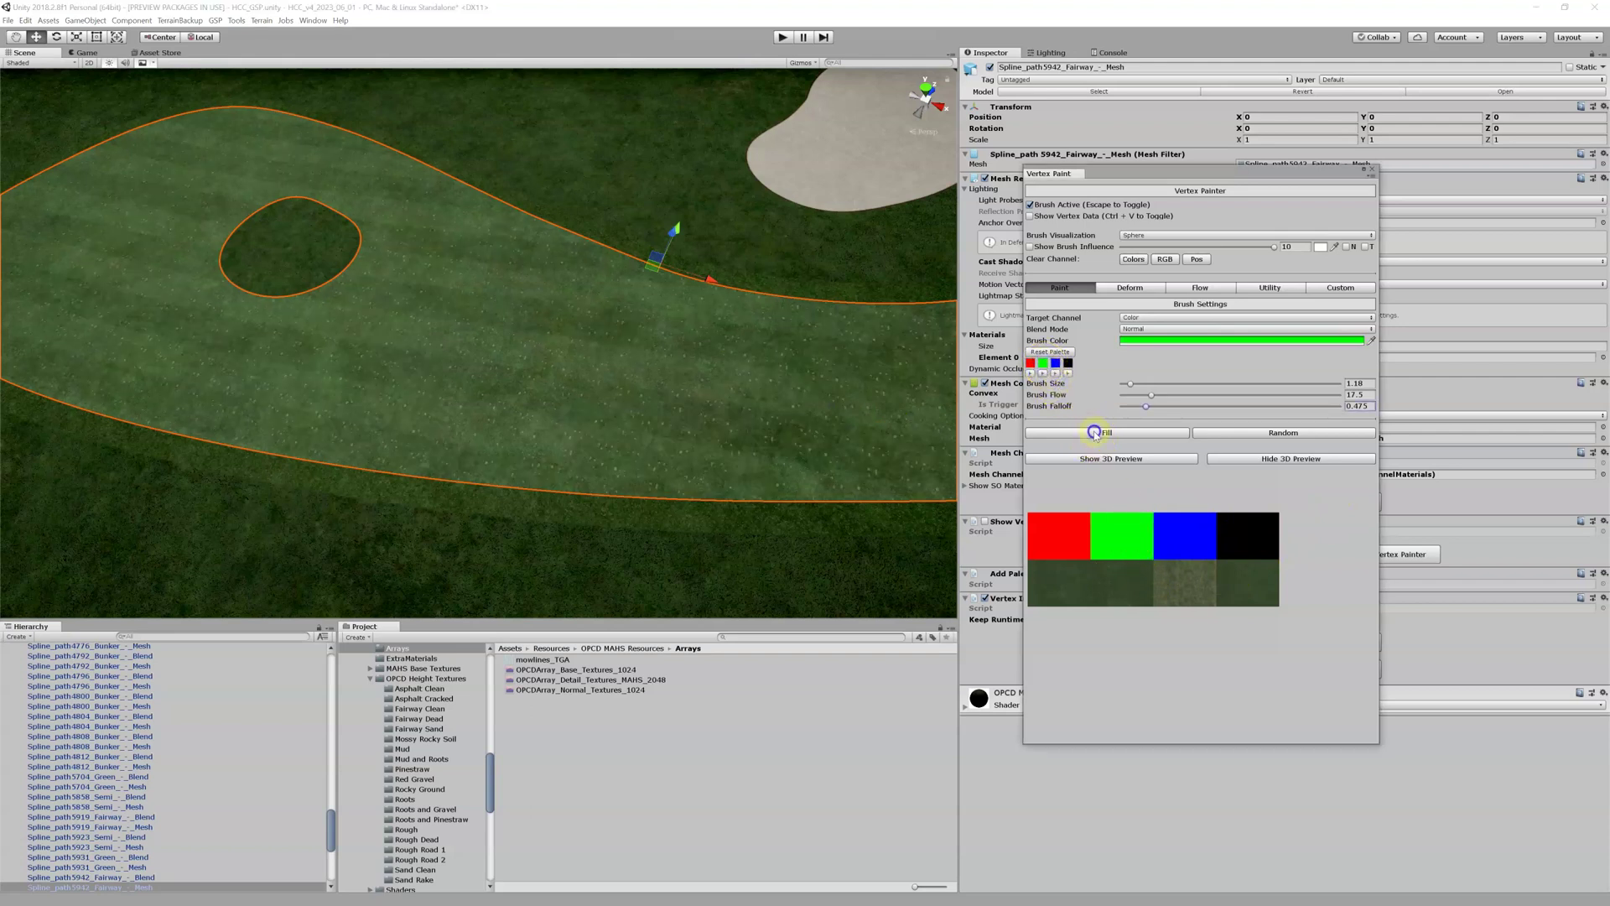
click(559, 483)
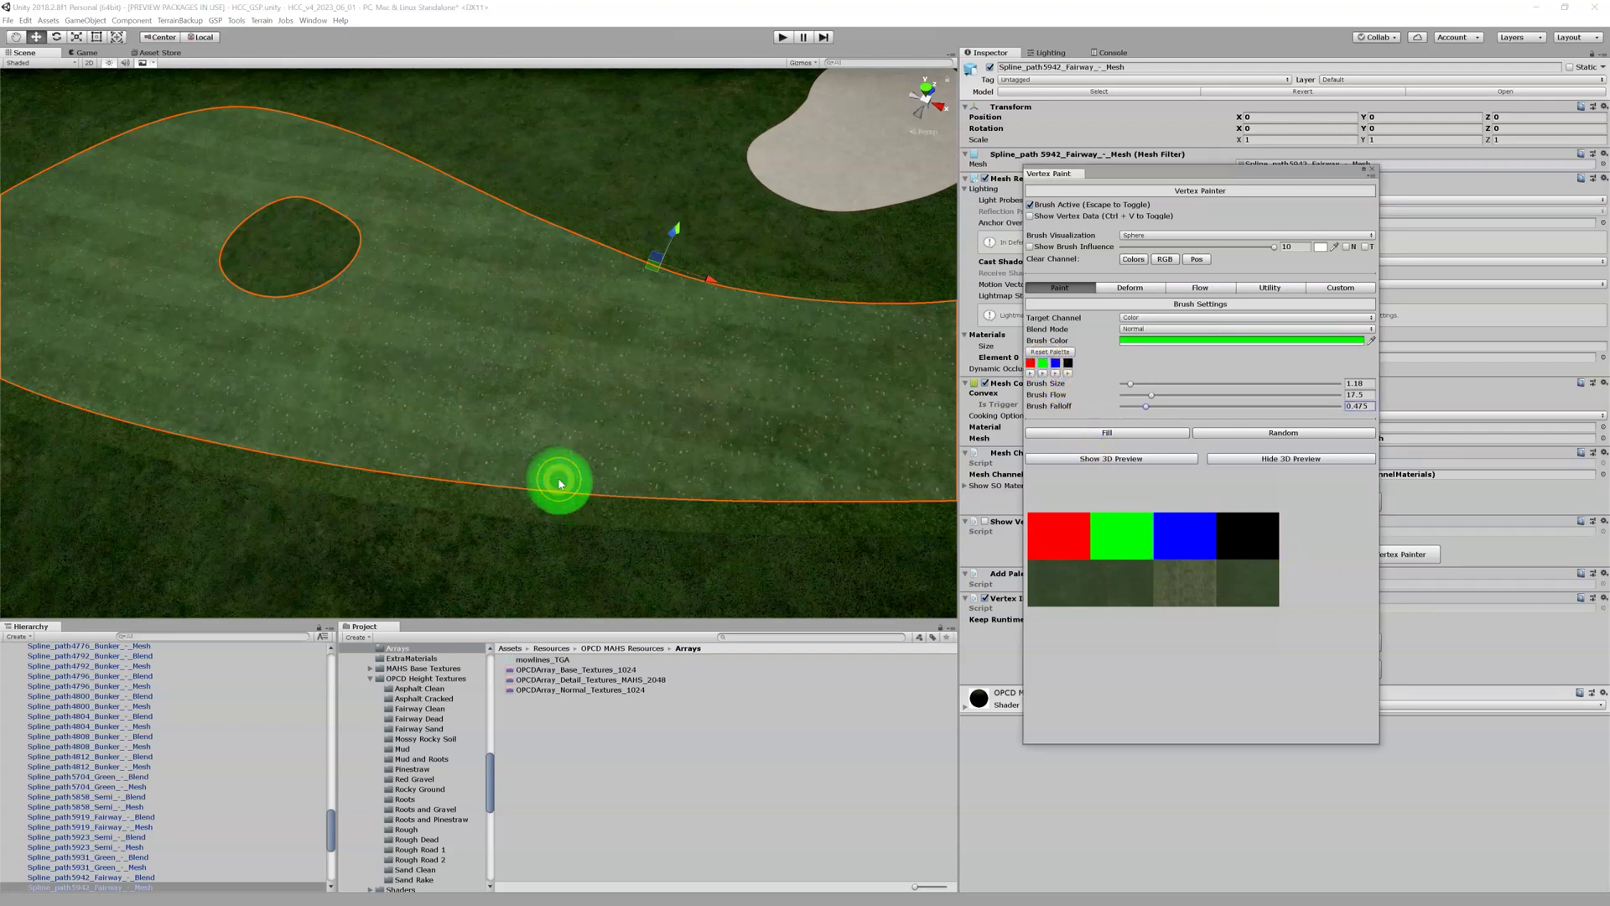
click(1086, 539)
click(685, 385)
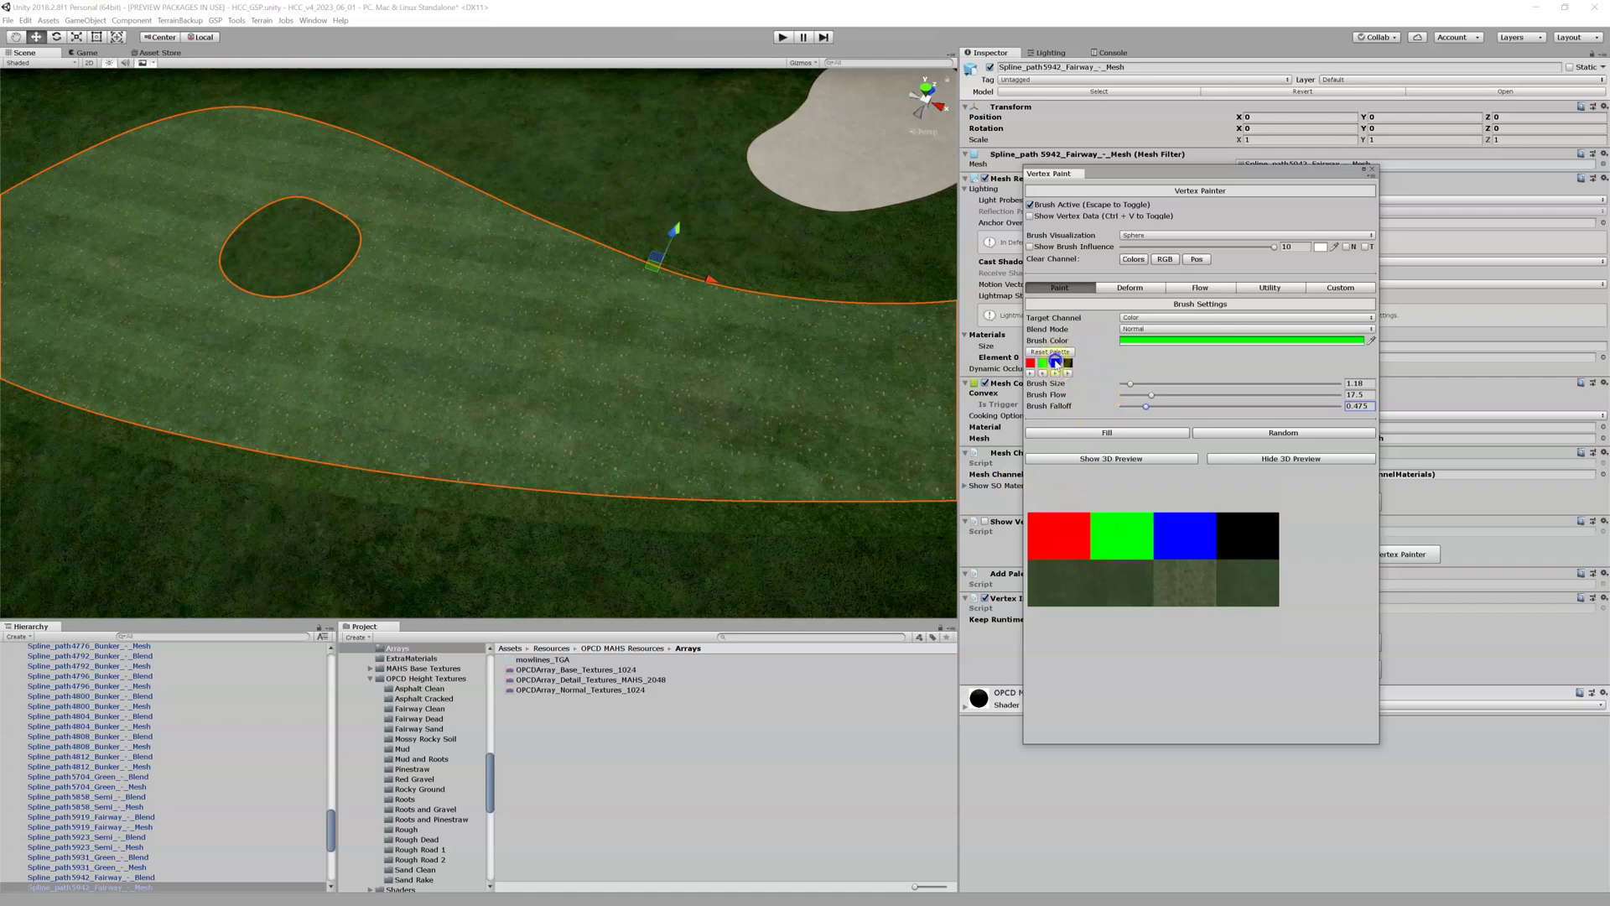
click(1056, 363)
click(1080, 439)
- Paint more blue across the fairway, then fill the whole fairway with black
mouse_move(542, 416)
mouse_down()
mouse_move(451, 384)
mouse_move(564, 406)
mouse_move(457, 375)
mouse_up()
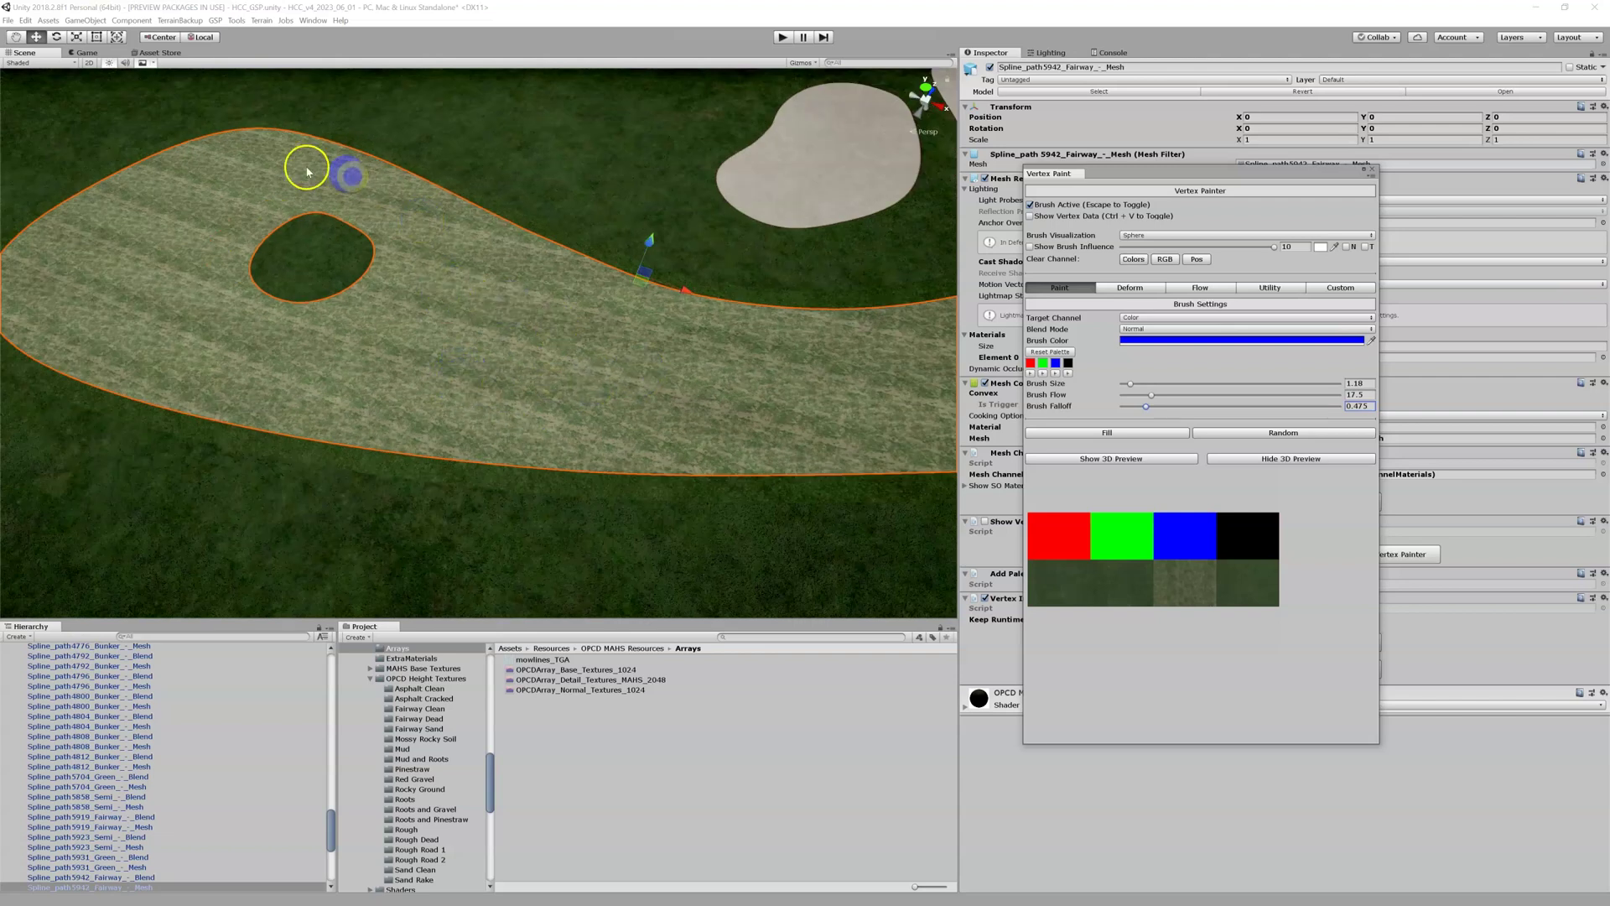
mouse_move(446, 375)
mouse_down()
mouse_move(586, 367)
mouse_move(354, 224)
mouse_move(155, 286)
mouse_move(433, 344)
mouse_move(721, 373)
mouse_move(1079, 384)
mouse_up()
click(1069, 363)
click(1095, 434)
scroll(474, 397, up, 2)
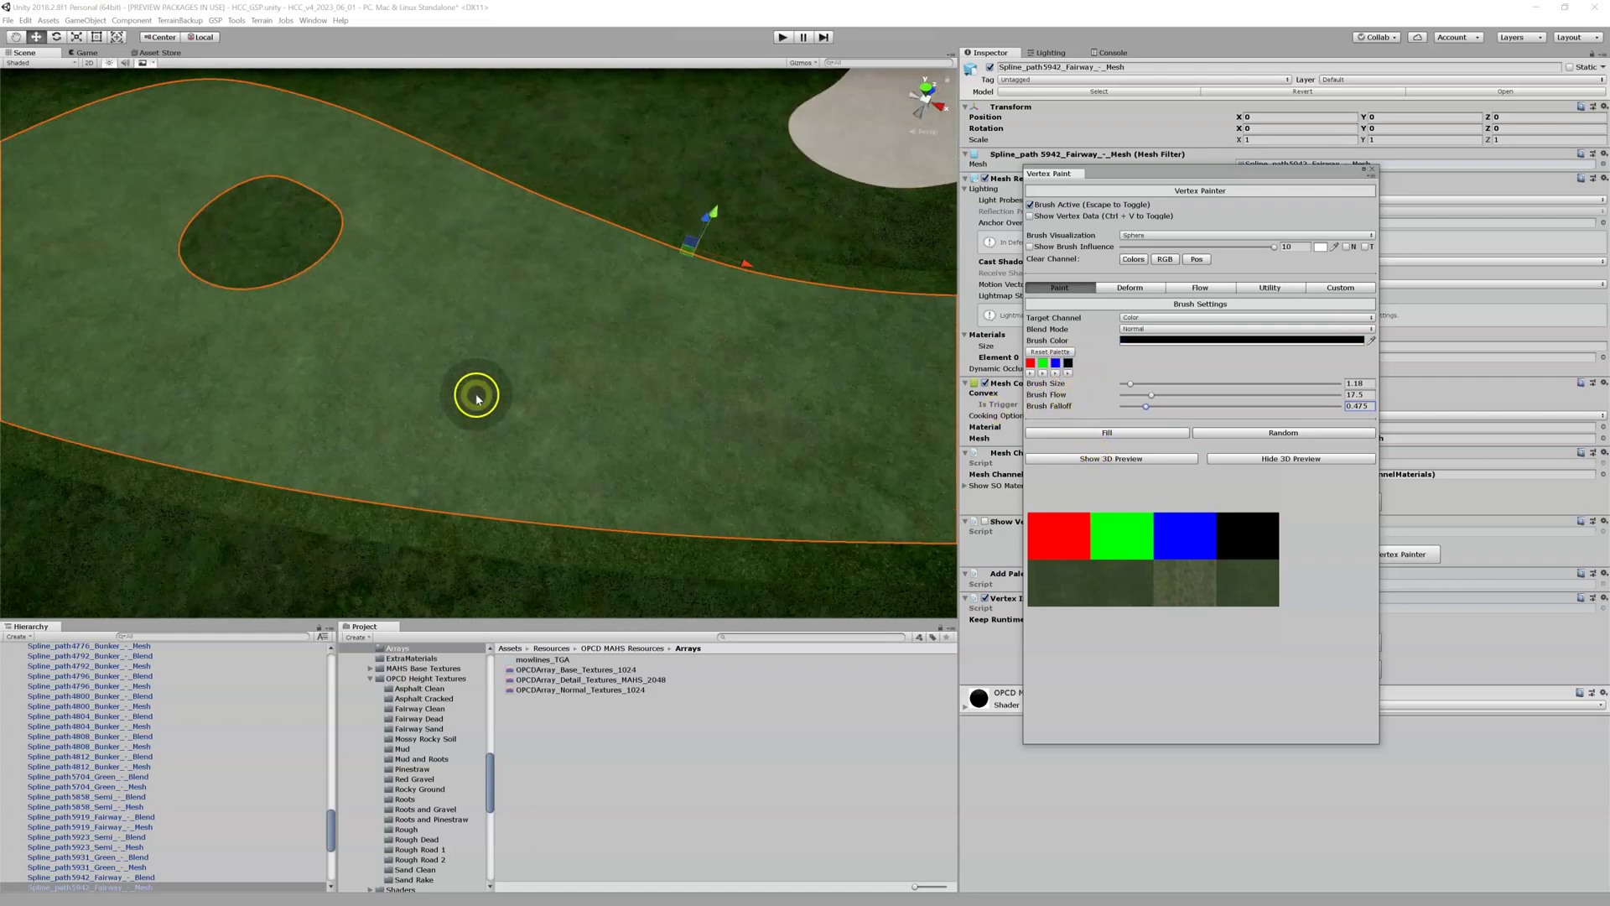
- Switch the brush to red and dab red spots across the fairway
click(1031, 363)
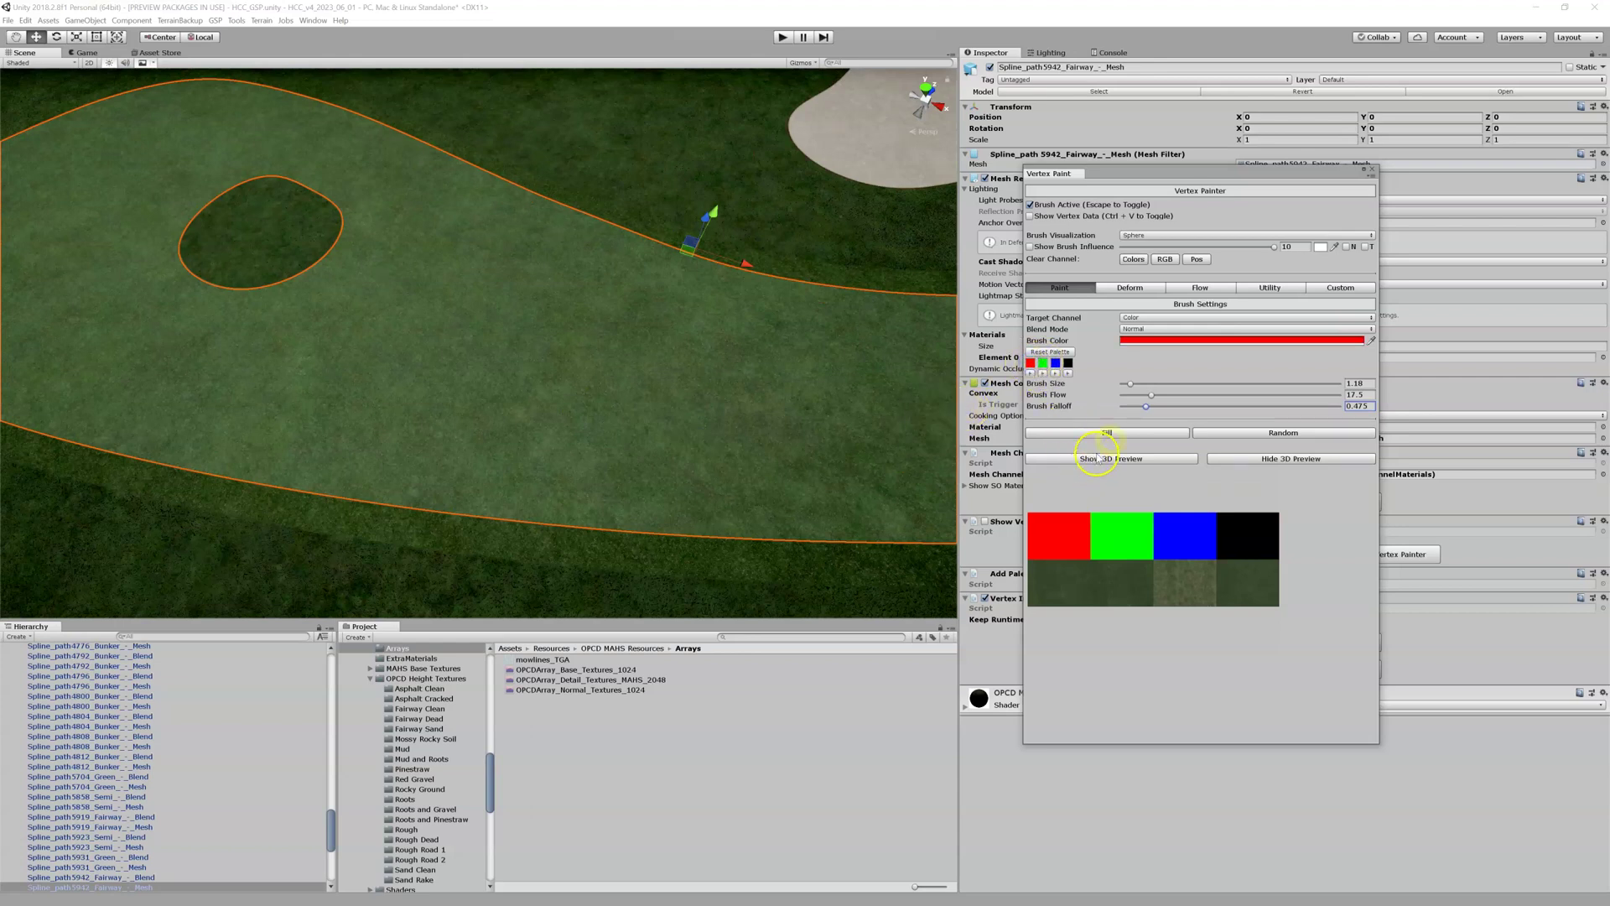
click(576, 316)
click(501, 392)
click(607, 442)
click(629, 340)
click(575, 300)
click(575, 363)
- Raise the brush falloff to 1.638 with flow 56.8 and dab more red onto the fairway
click(1093, 409)
drag(1146, 408, 1221, 408)
click(500, 421)
click(458, 387)
click(504, 337)
click(536, 263)
click(461, 244)
click(474, 275)
click(424, 405)
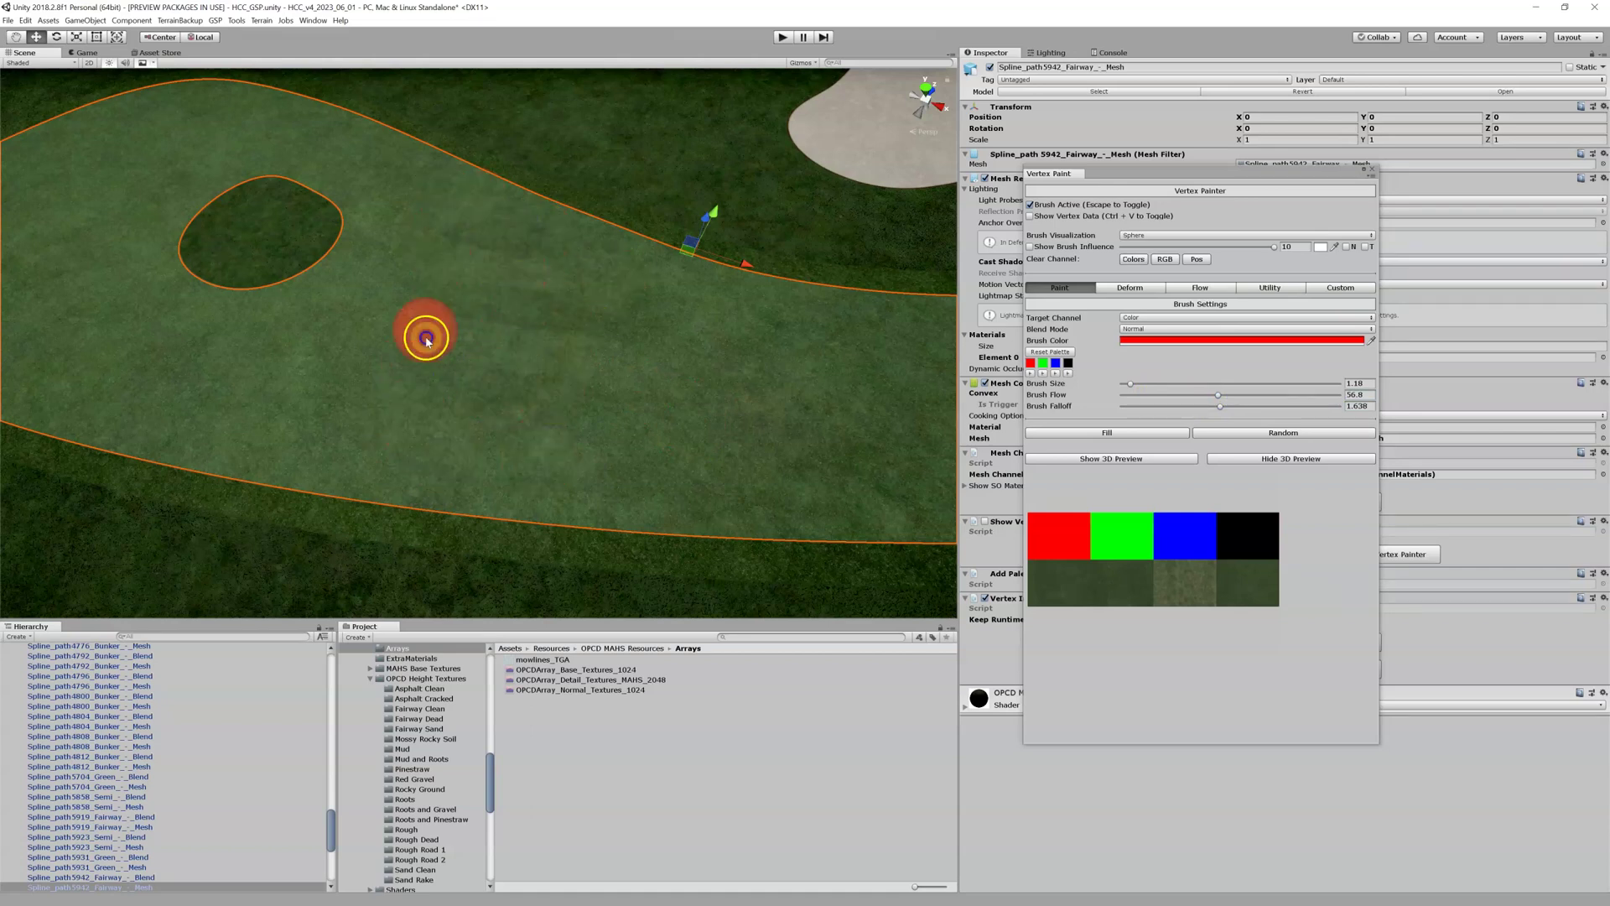
click(542, 450)
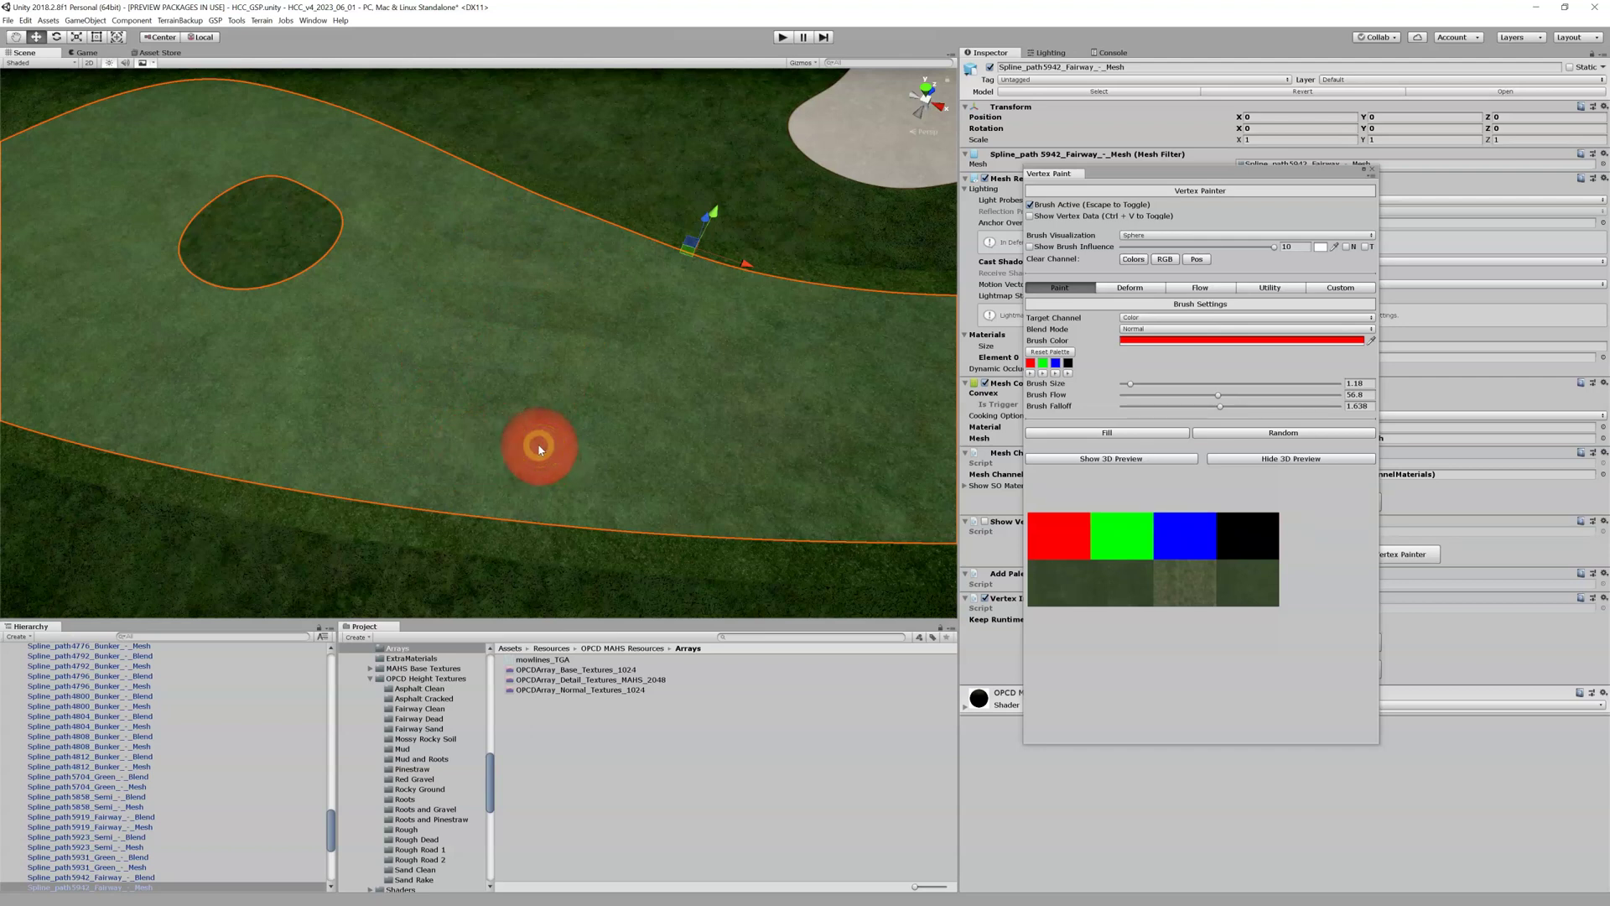
click(95, 676)
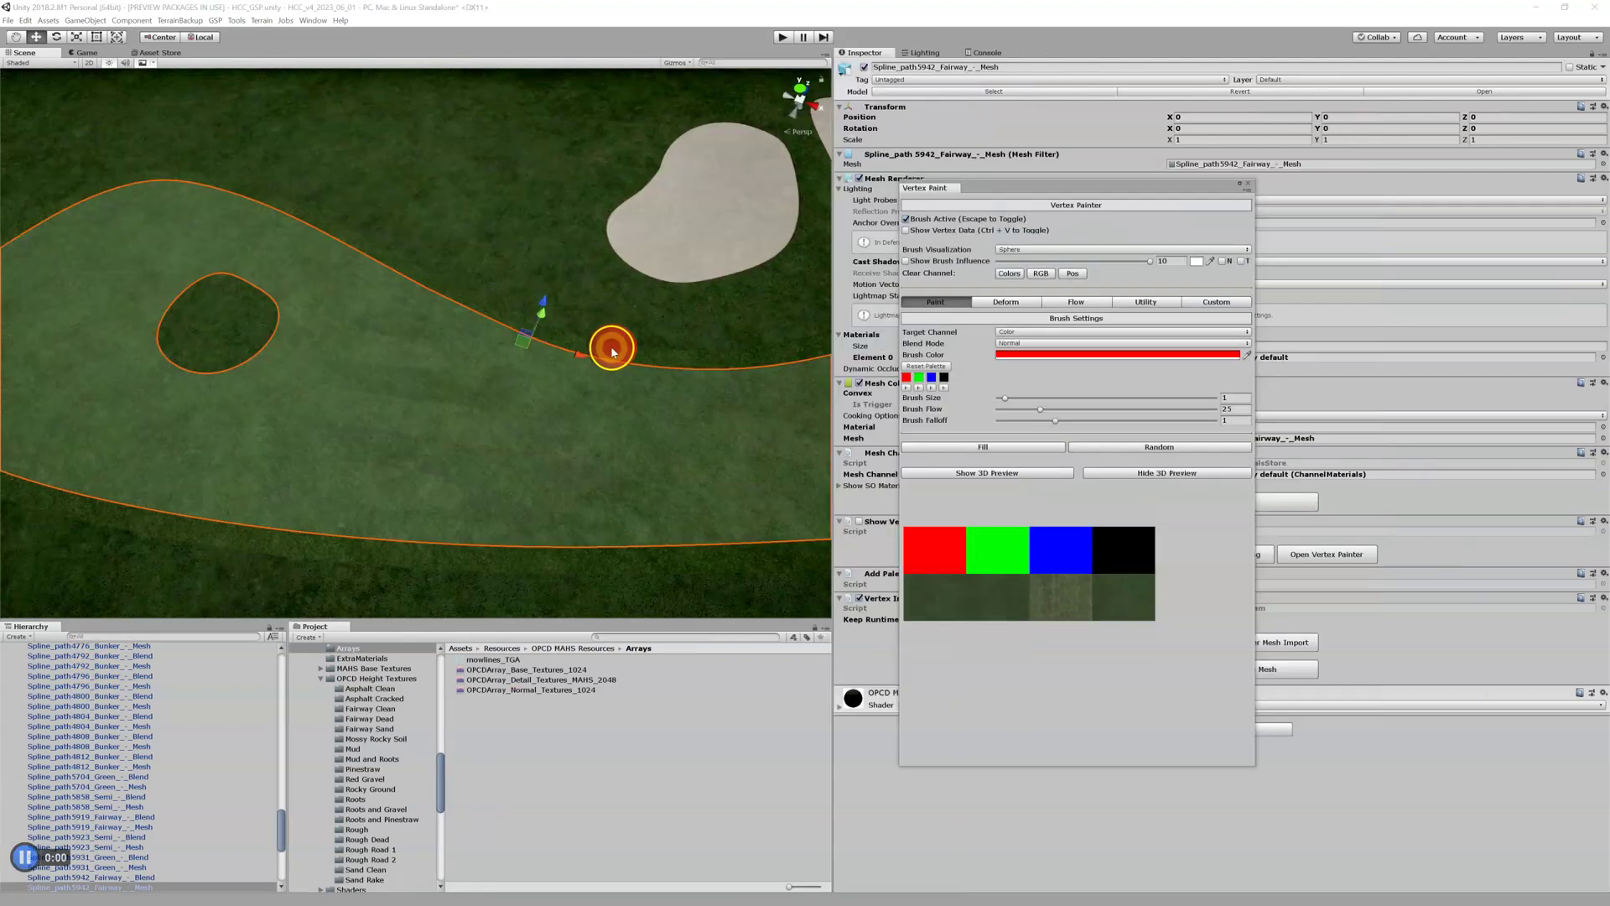
- Paint two red strokes across the fairway
click(612, 351)
mouse_move(612, 350)
mouse_down()
mouse_move(529, 425)
mouse_move(612, 423)
mouse_up()
click(1139, 450)
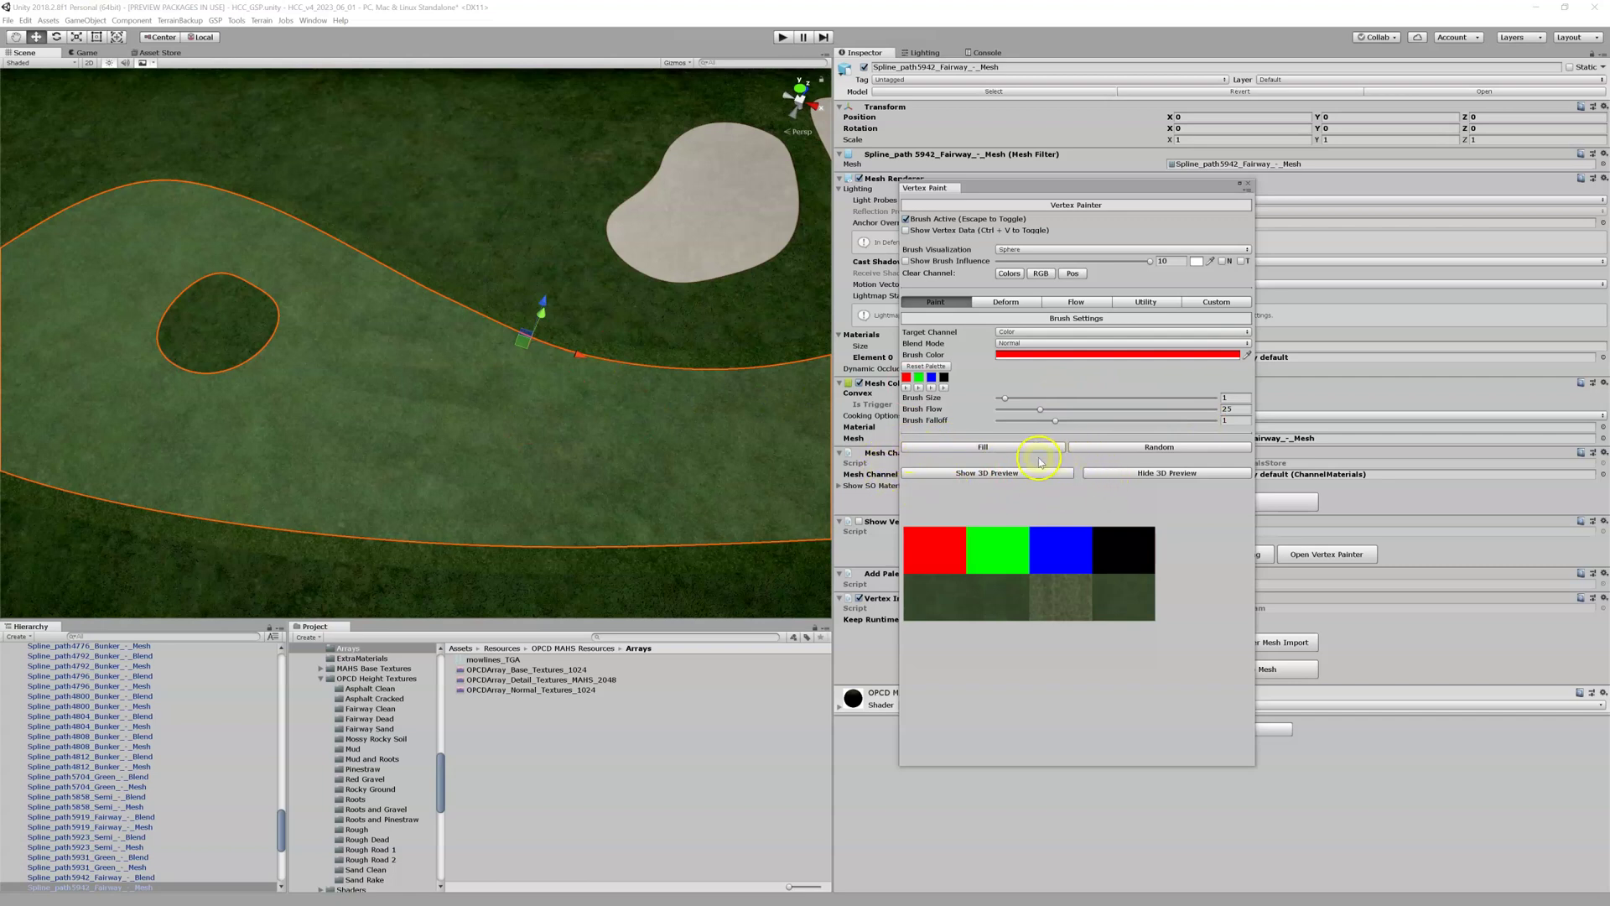
click(560, 383)
drag(560, 383, 422, 376)
- Enable Show 3D Preview to display the red, green, blue and black blend quads
click(1042, 493)
click(532, 432)
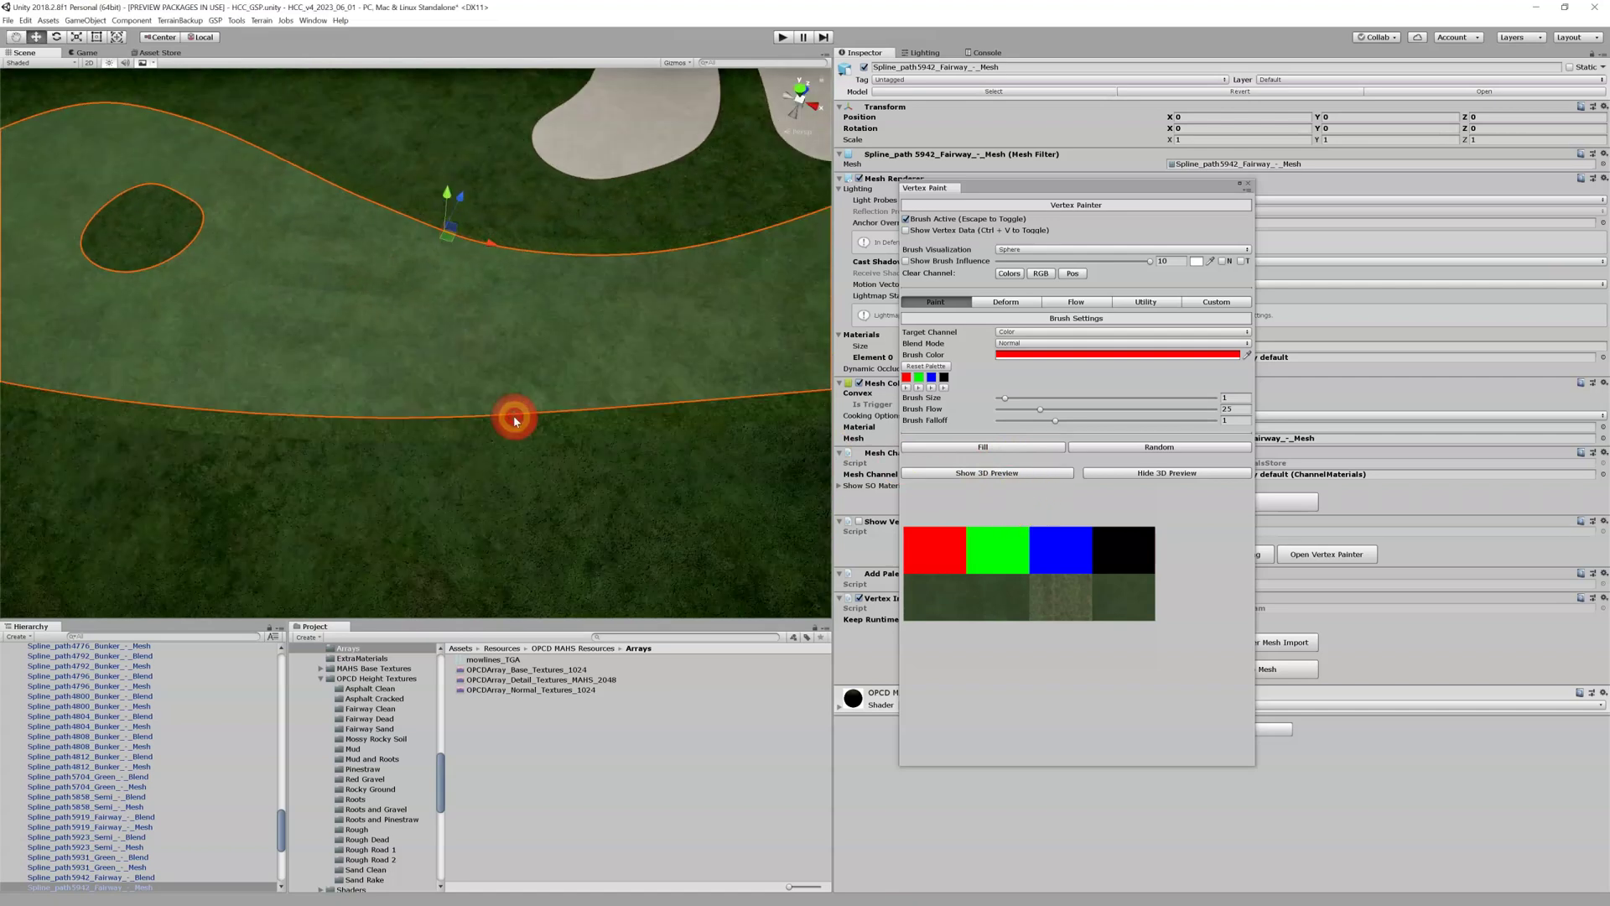
click(1041, 556)
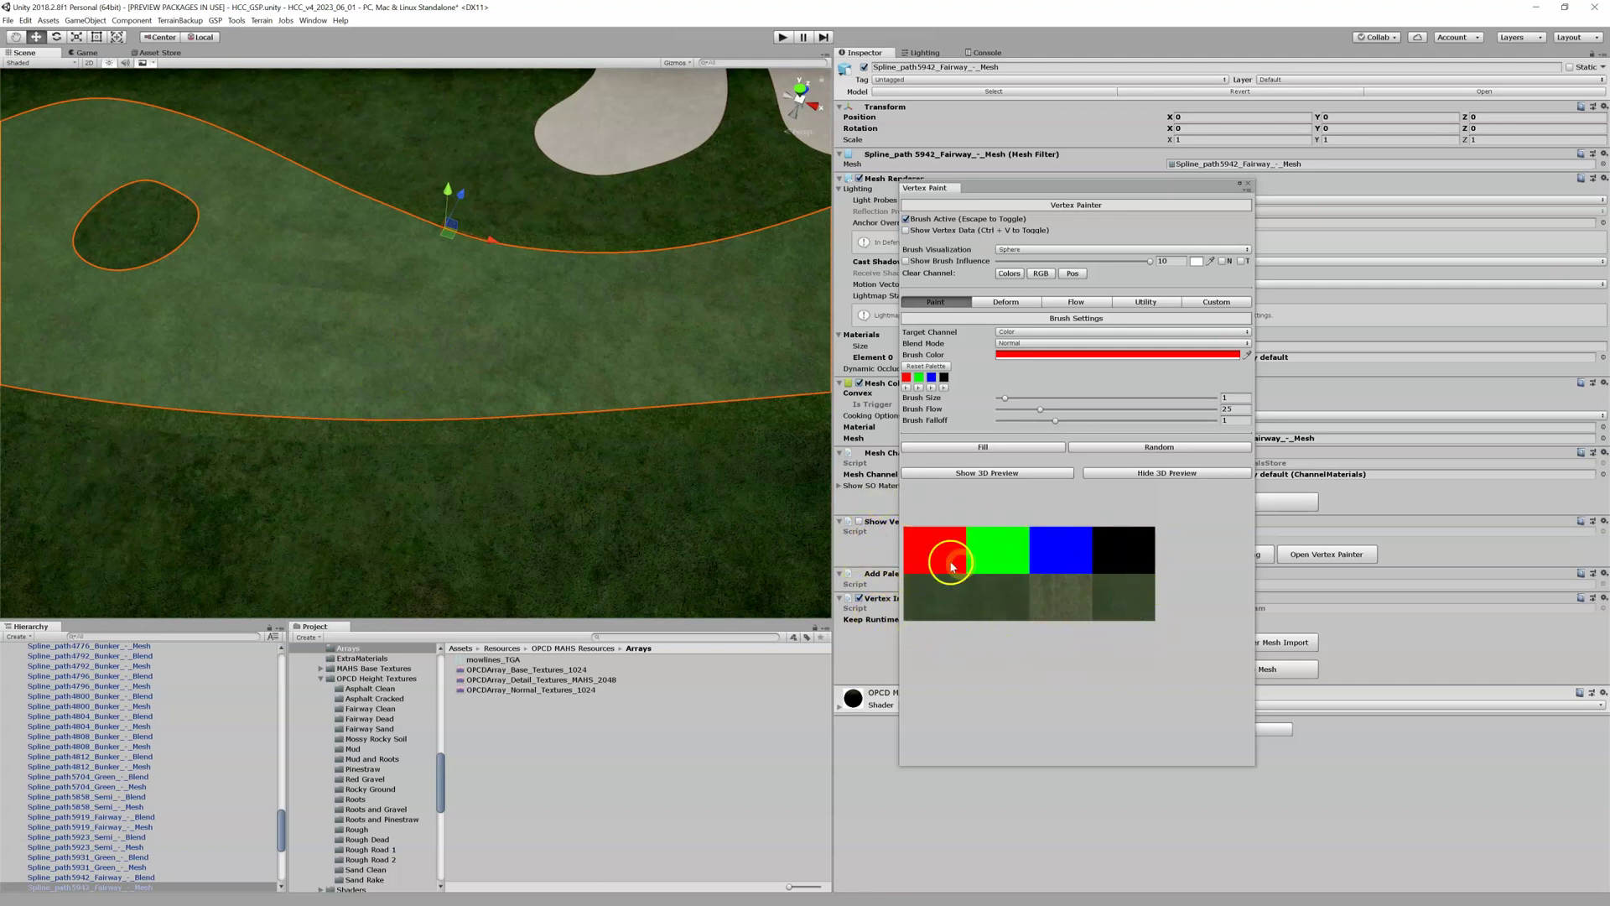
click(1011, 474)
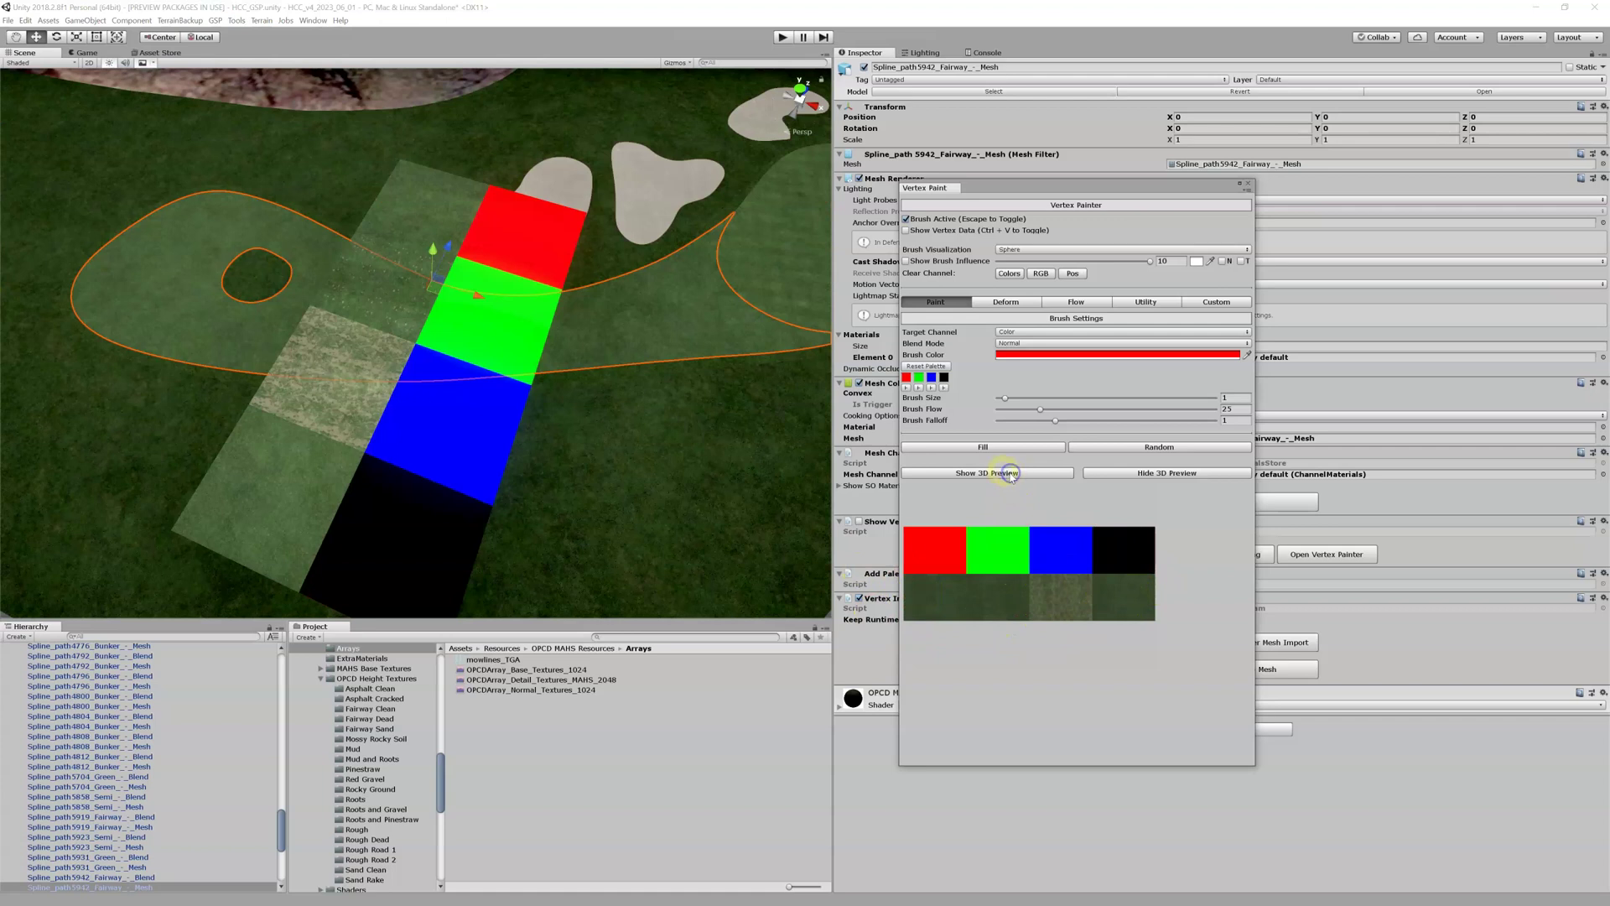
- Fly the Scene camera back and forth over the fairway to locate the preview quads
scroll(228, 344, up, 5)
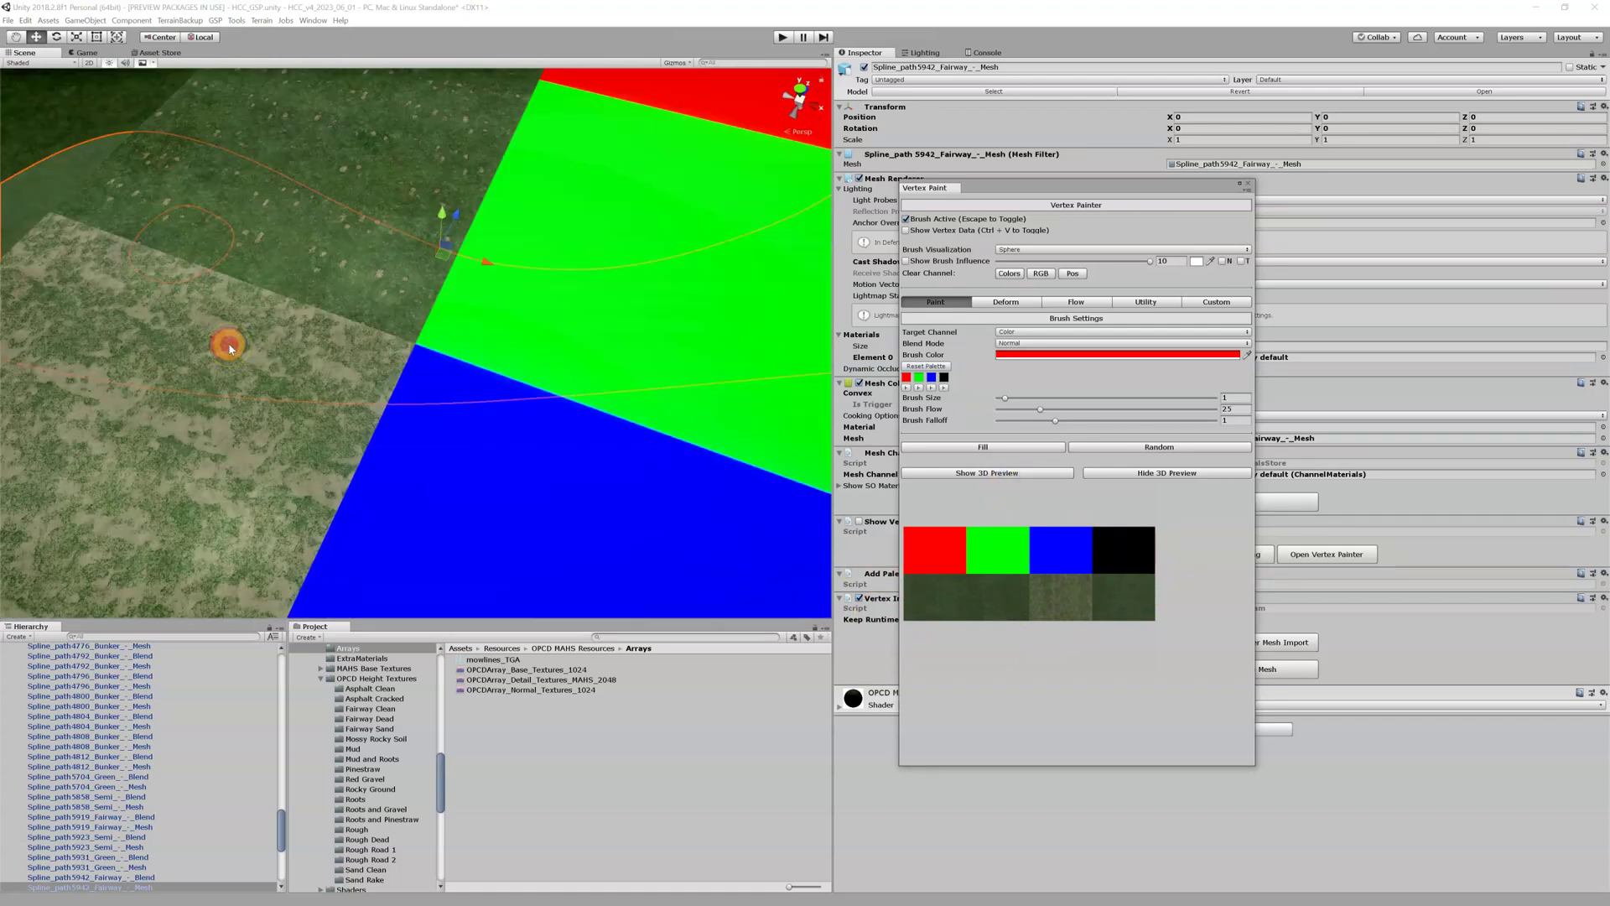
key(shift+s)
right_drag(226, 345, 620, 301)
key(shift+w)
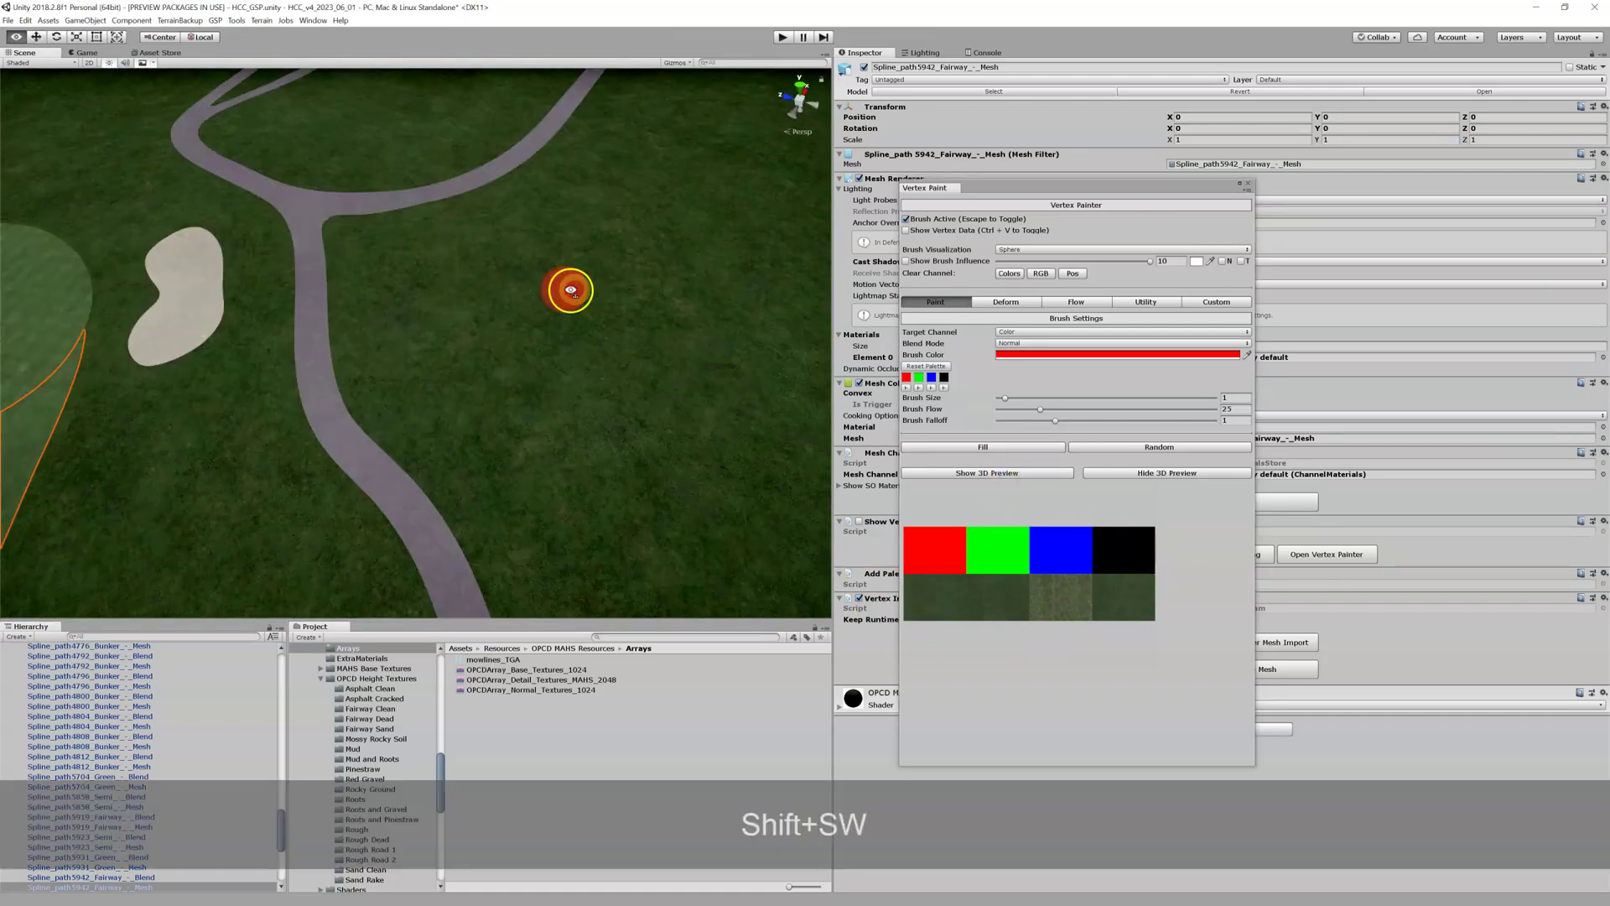
right_drag(285, 275, 445, 218)
key(shift+s)
key(shift+a)
key(shift+w)
key(shift+a)
mouse_move(655, 223)
right_down()
mouse_move(821, 204)
mouse_move(655, 238)
mouse_move(639, 263)
right_up()
key(shift+s)
key(shift+w)
key(shift+s)
key(shift+w)
key(shift+s)
key(shift+w)
key(shift+s)
key(shift+w)
key(shift+s)
- Raise and turn the camera for an overhead view of the colour quads and grass swatches
key(shift+e)
right_drag(652, 336, 744, 334)
key(shift+a)
key(shift+w)
mouse_move(828, 298)
right_down()
mouse_move(944, 211)
mouse_move(926, 241)
right_up()
key(w)
key(w)
key(w)
key(w)
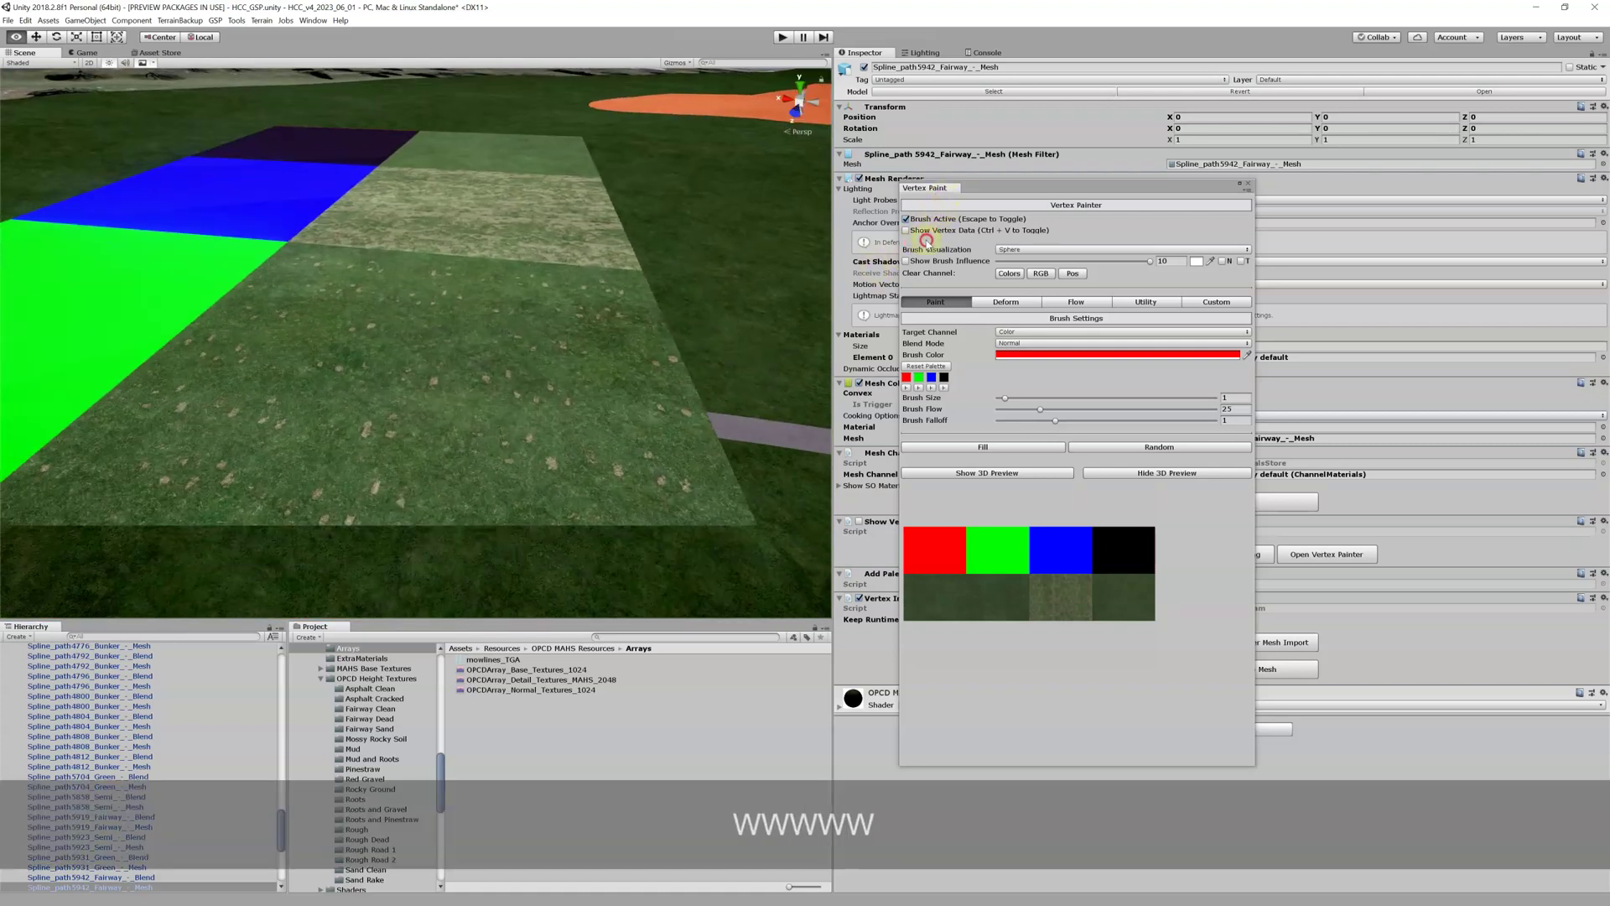
right_drag(946, 147, 956, 123)
key(w)
mouse_move(962, 219)
right_down()
mouse_move(840, 352)
mouse_move(811, 337)
right_up()
key(w)
key(s)
key(shift+w)
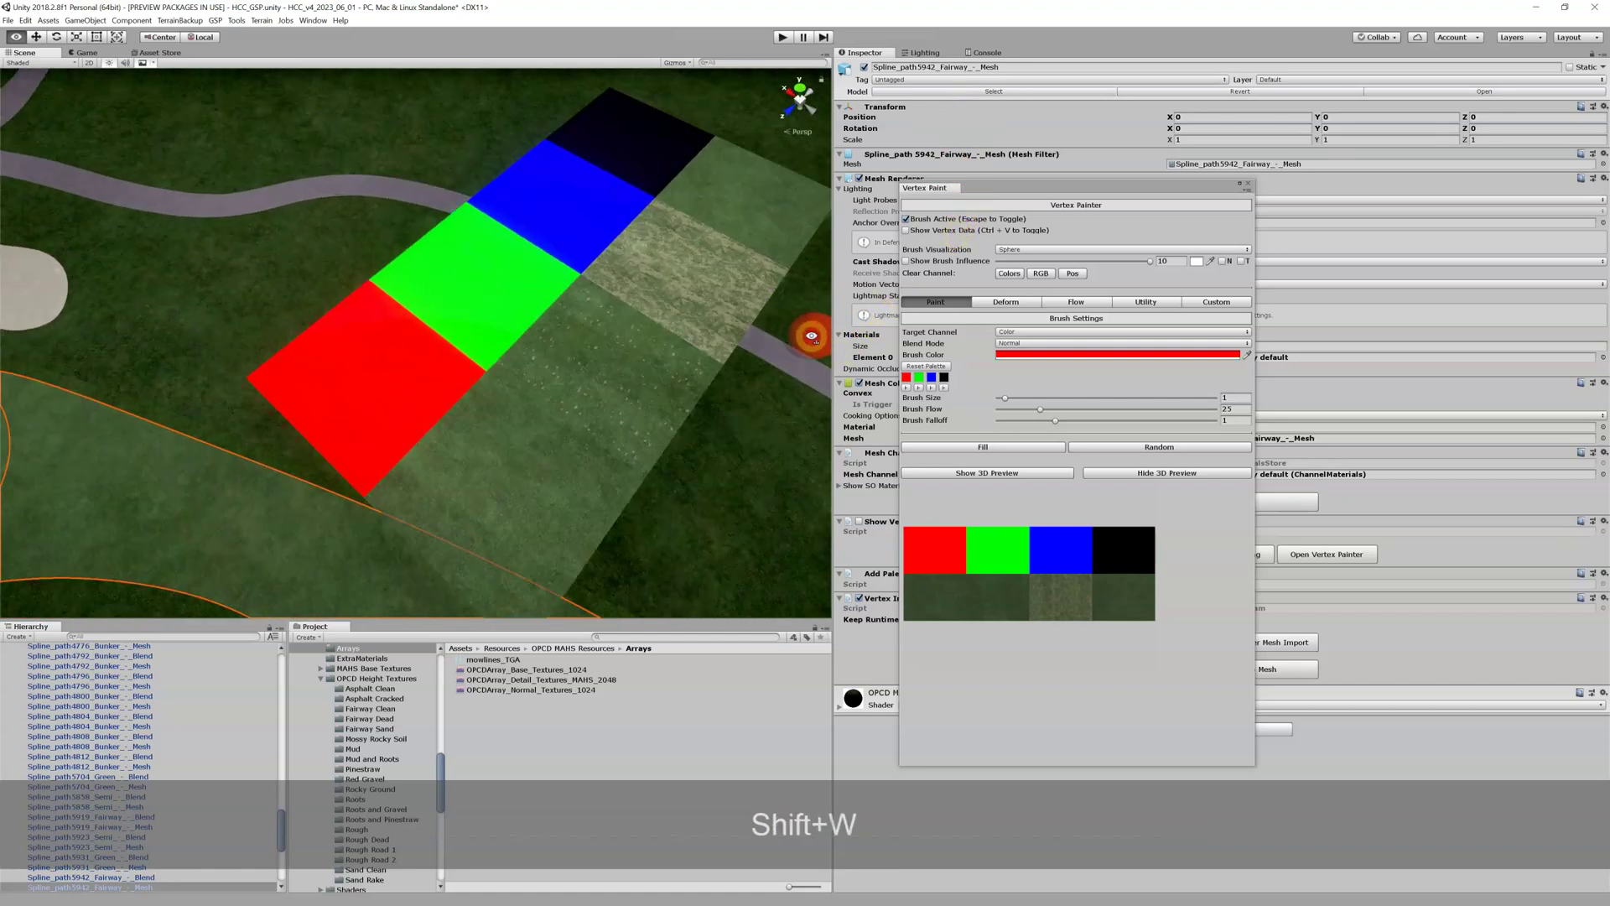